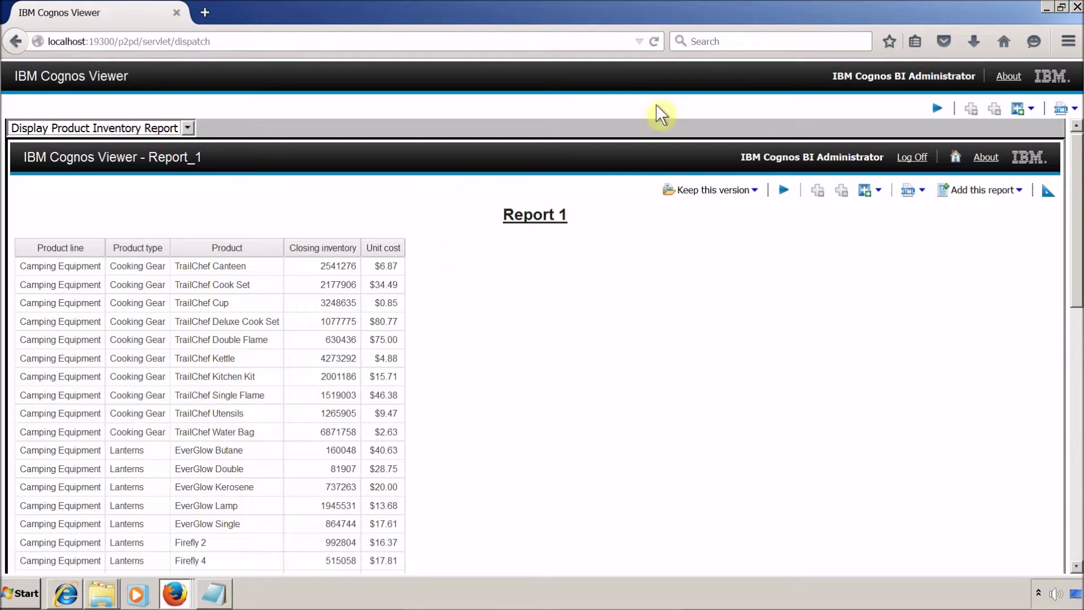
# Step: Switch the dashboard dropdown to Display Region Revenue Report and view the report panes
pyautogui.scroll(-3, 1078, 357)
pyautogui.moveTo(1079, 357); pyautogui.dragTo(1079, 502)
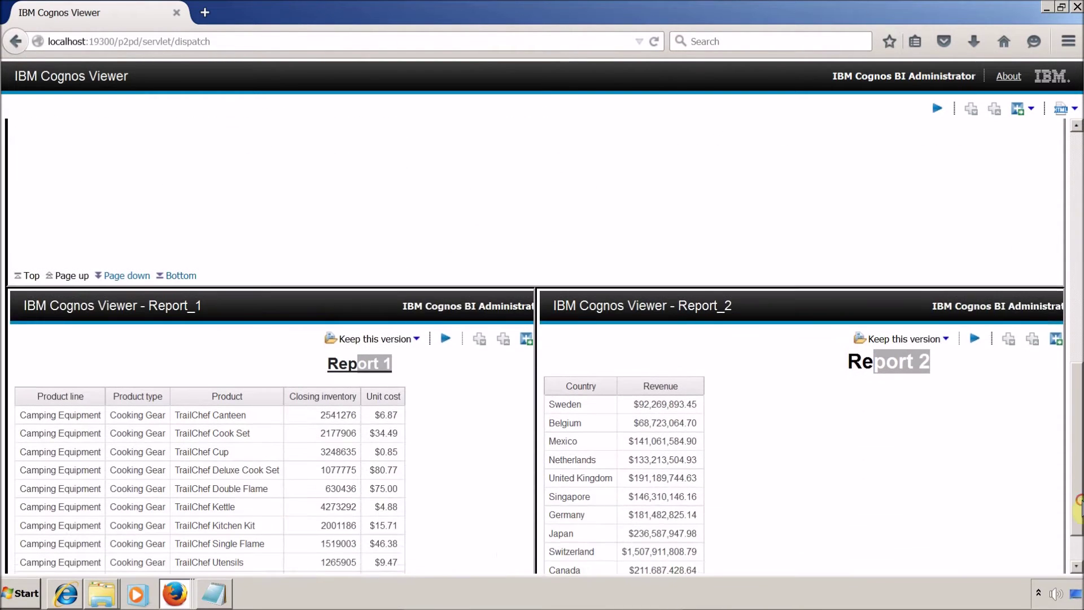
pyautogui.scroll(-1, 1076, 407)
pyautogui.moveTo(1076, 407); pyautogui.dragTo(1065, 109)
pyautogui.click(148, 134)
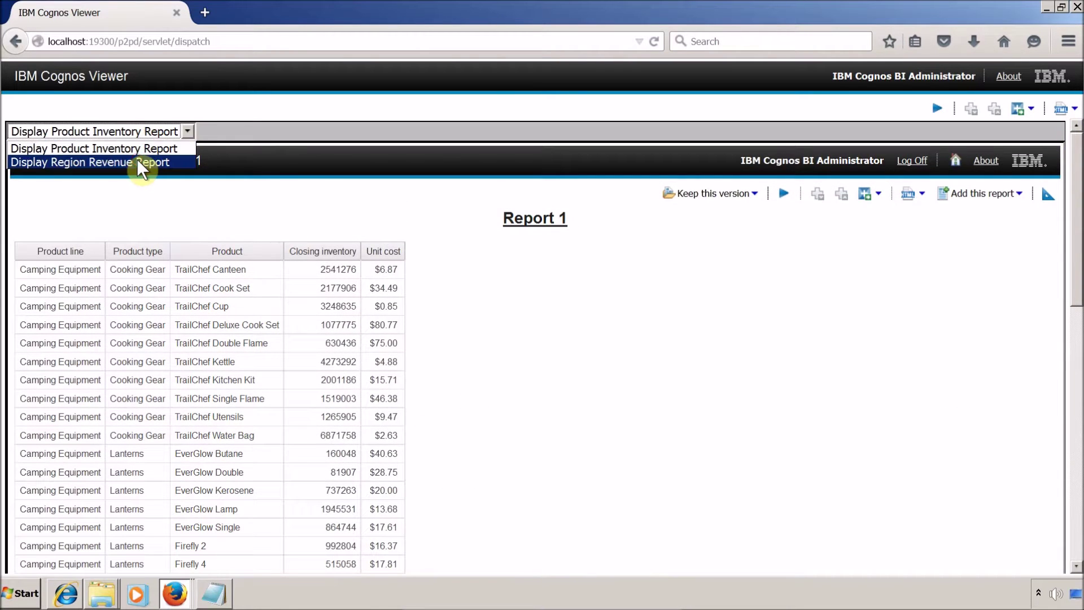
pyautogui.click(137, 161)
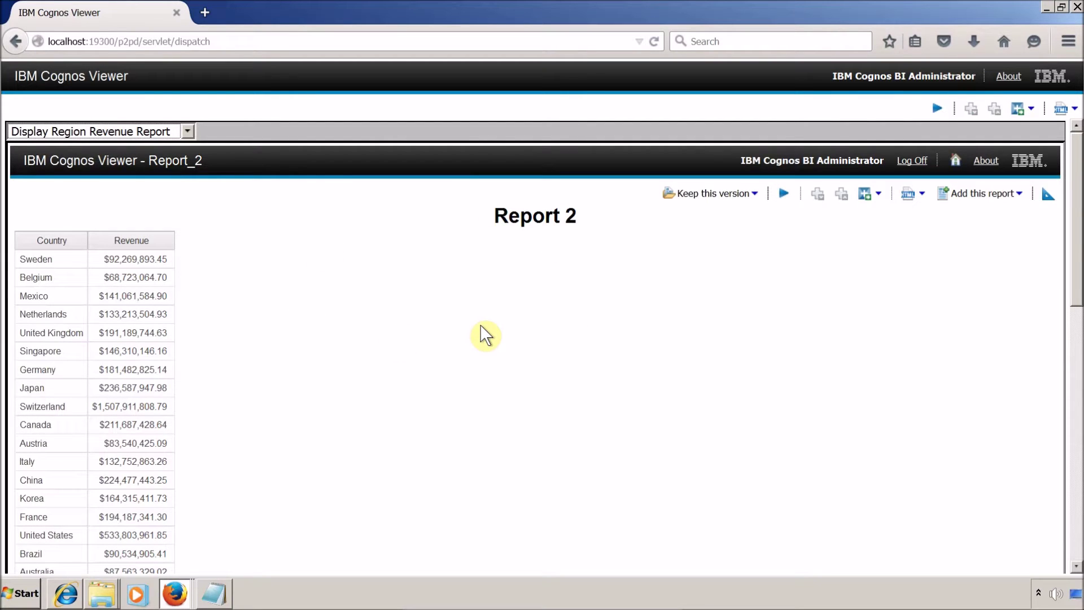
pyautogui.moveTo(1077, 223); pyautogui.dragTo(1080, 477)
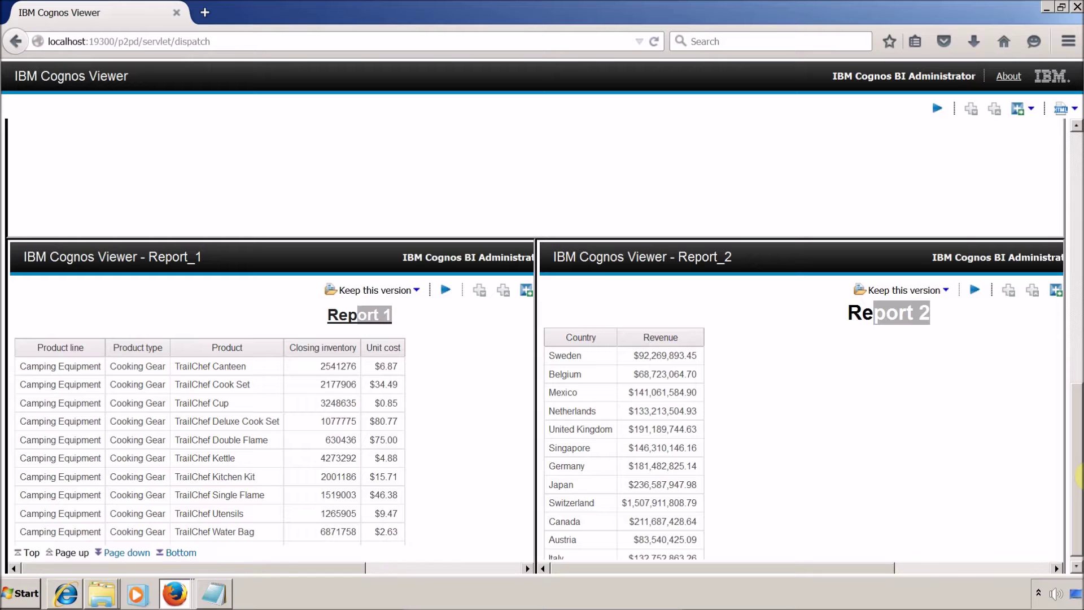
# Step: Cycle through the Report_1 and Report_2 designs, ending on the Report_3 layout
pyautogui.hotkey('alt', 'Tab')
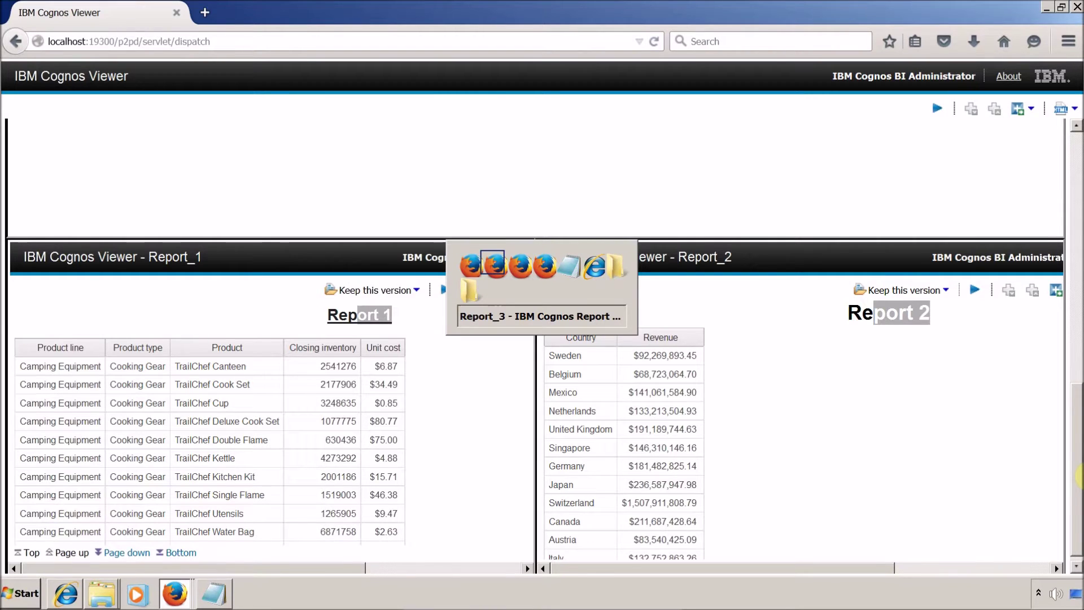
pyautogui.hotkey('alt', 'Tab')
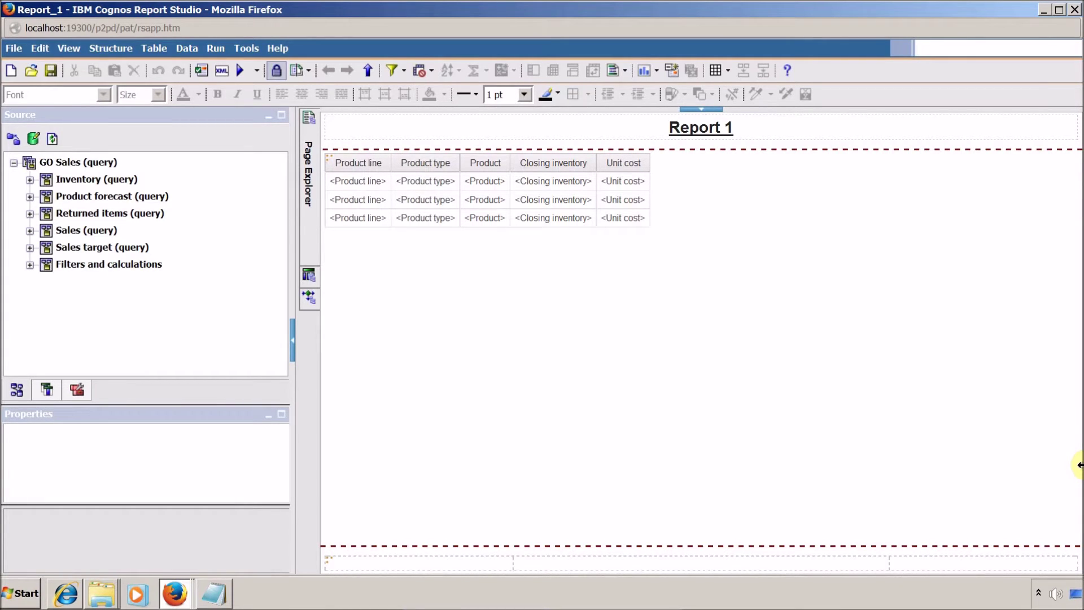
pyautogui.hotkey('alt', 'Tab')
pyautogui.hotkey('alt', 'Tab')
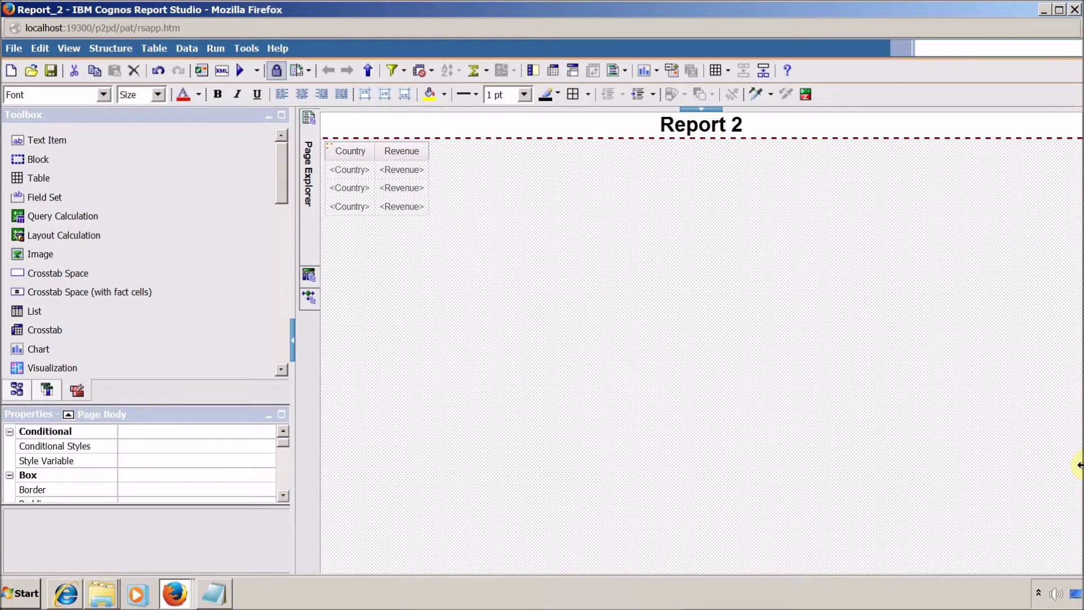
pyautogui.hotkey('alt', 'Tab')
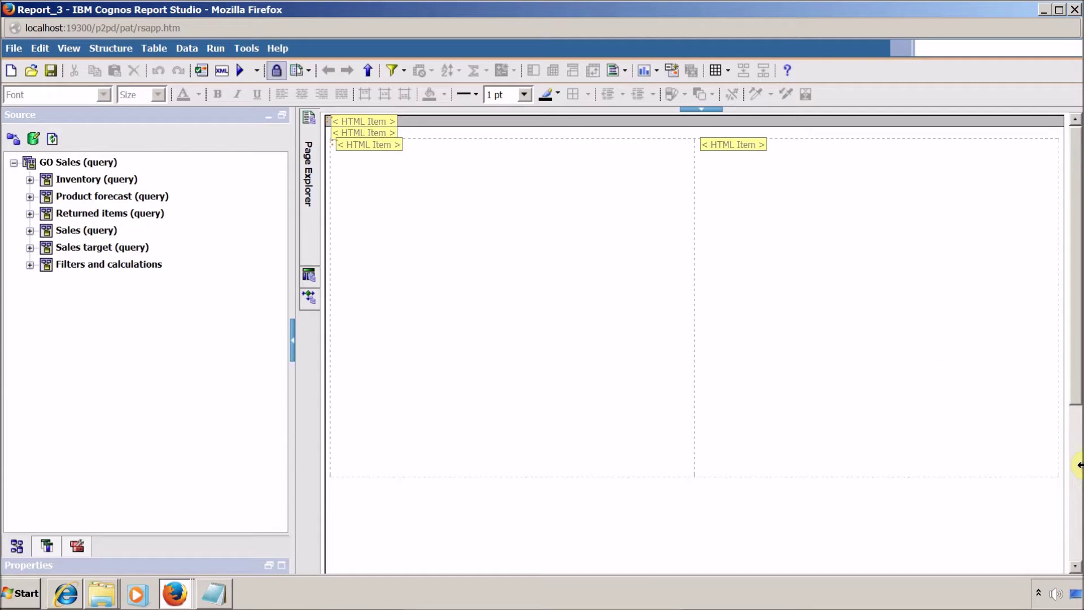
# Step: Create a new report from the Blank template
pyautogui.click(12, 49)
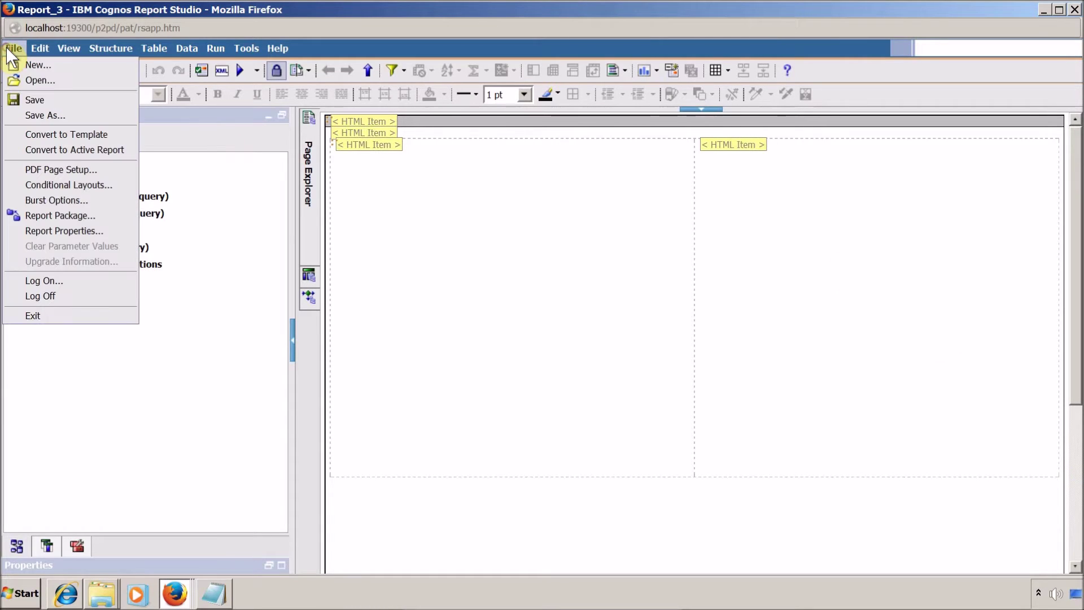
pyautogui.click(34, 65)
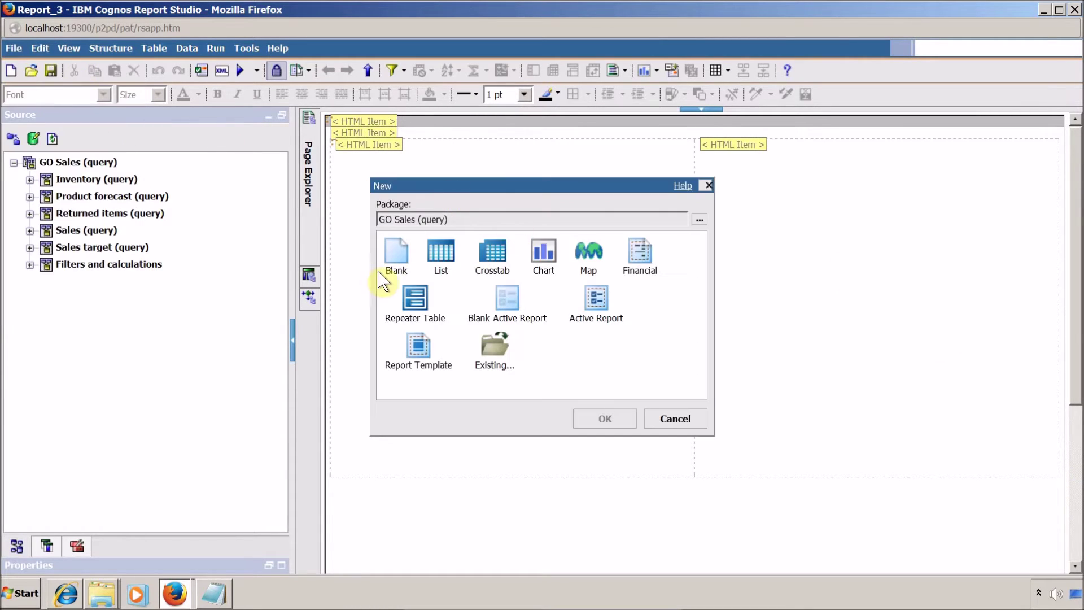
pyautogui.click(396, 262)
pyautogui.click(612, 415)
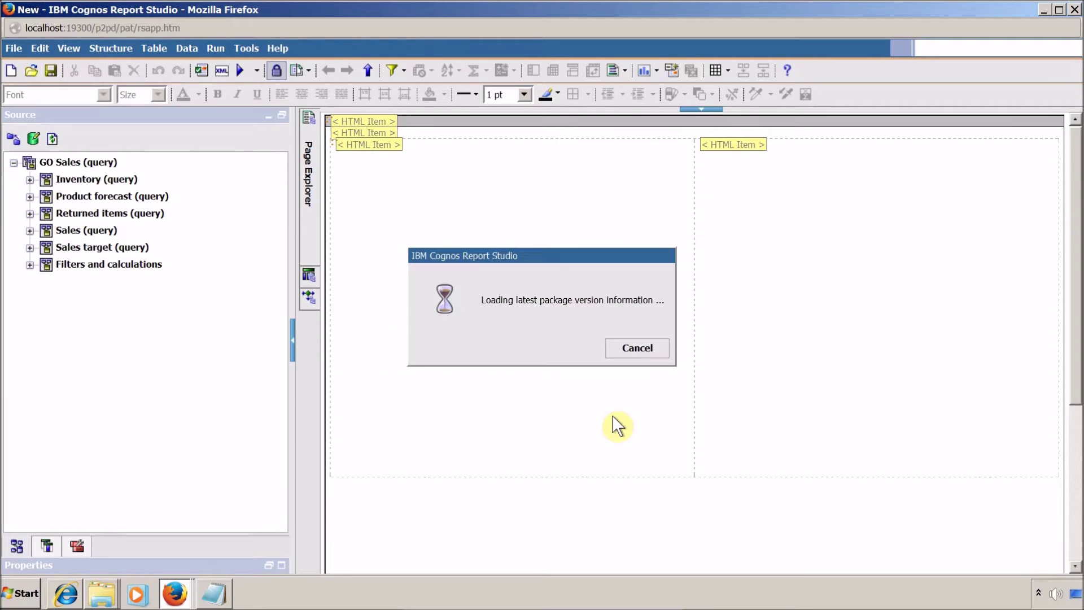
# Step: Add a page header via Headers & Footers > Create Header
pyautogui.click(624, 71)
pyautogui.click(633, 141)
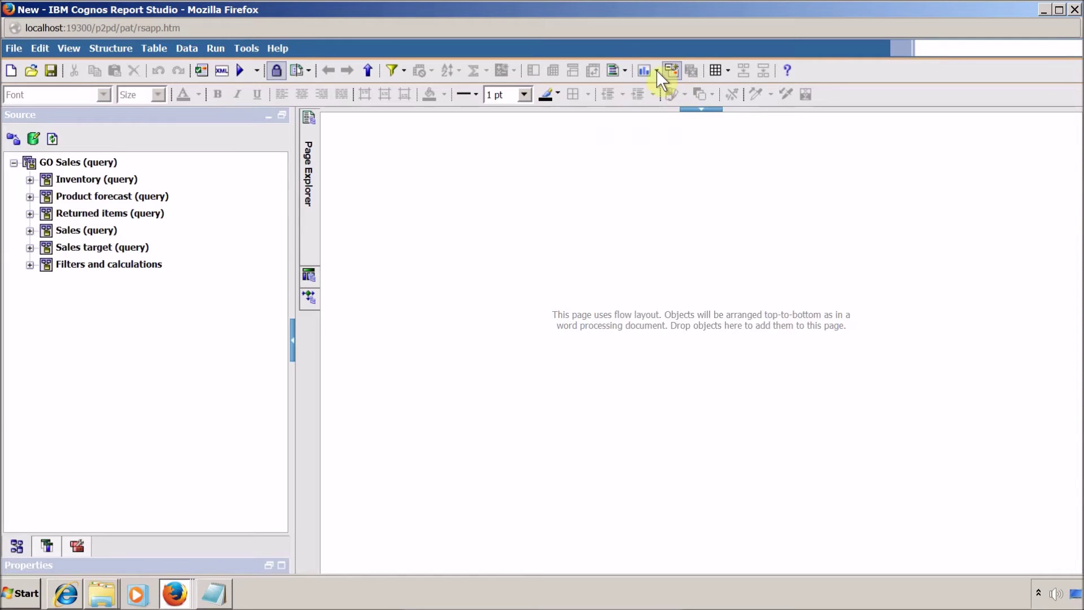
pyautogui.click(610, 172)
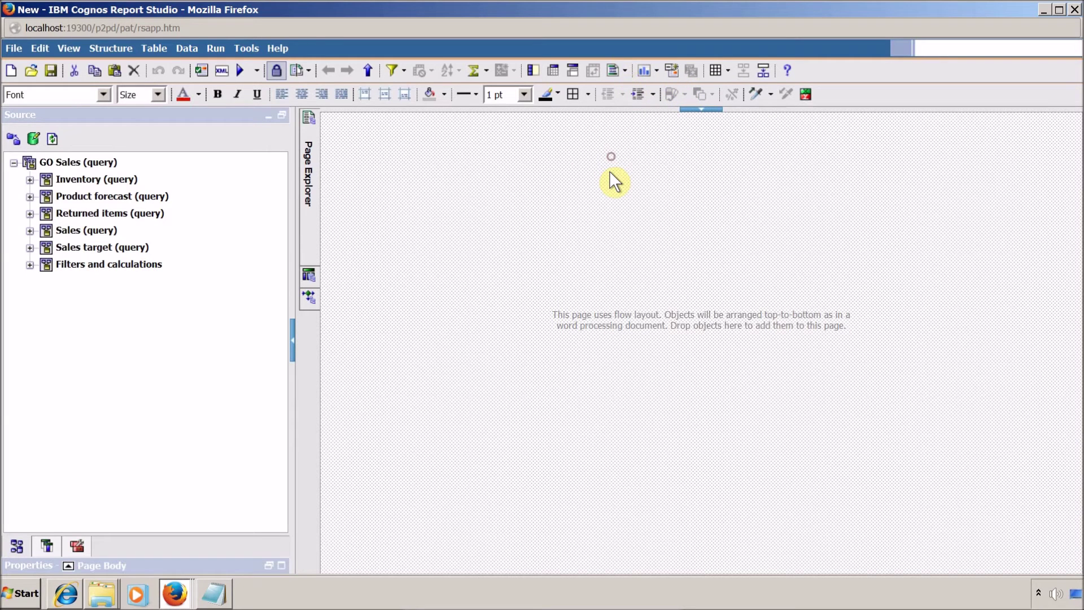
pyautogui.click(624, 68)
pyautogui.click(624, 87)
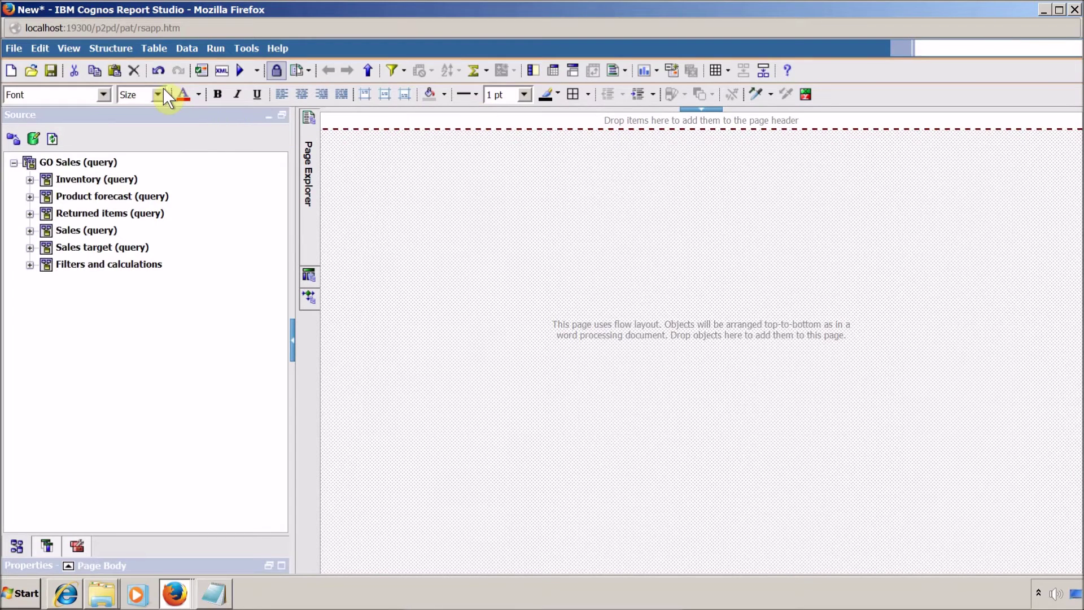
# Step: Place a Text Item reading 'Dashboard' in the page header
pyautogui.click(77, 544)
pyautogui.click(57, 543)
pyautogui.click(66, 543)
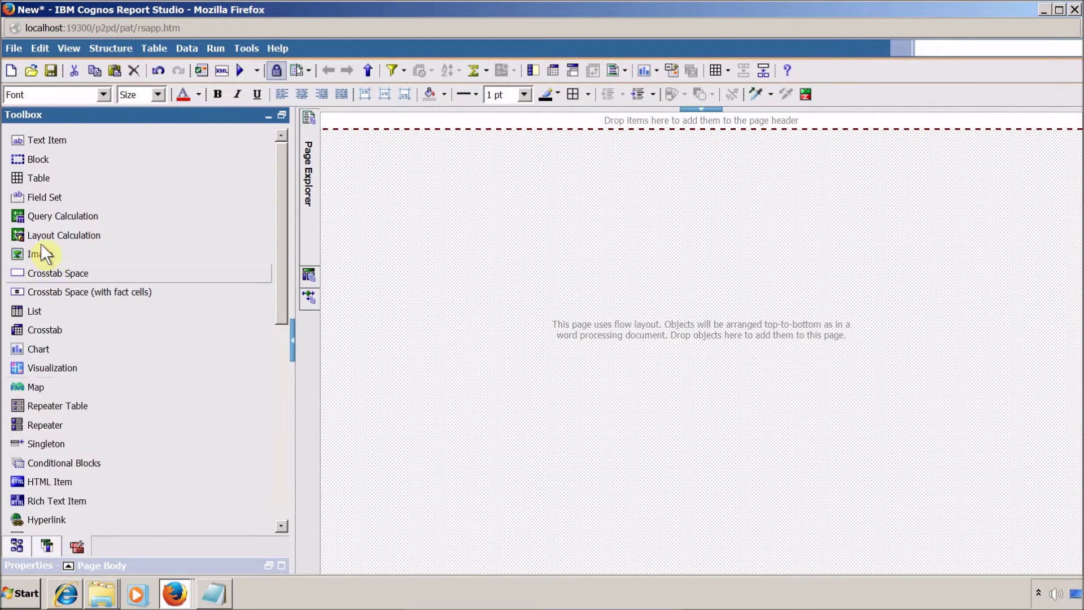
pyautogui.moveTo(54, 140); pyautogui.dragTo(665, 125)
pyautogui.click(421, 240)
pyautogui.write('Dashboard')
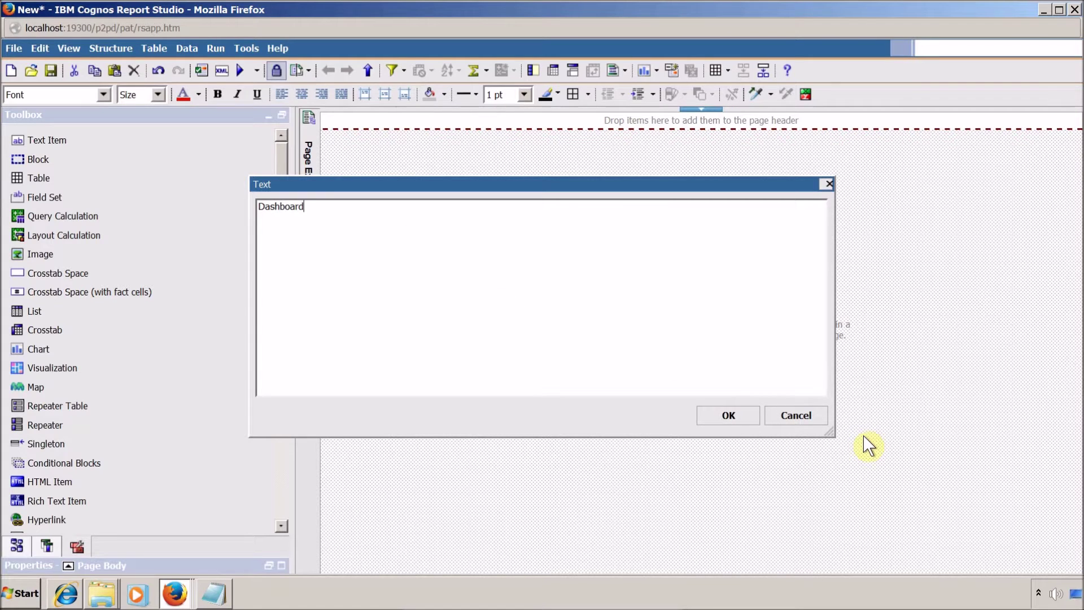
pyautogui.click(727, 416)
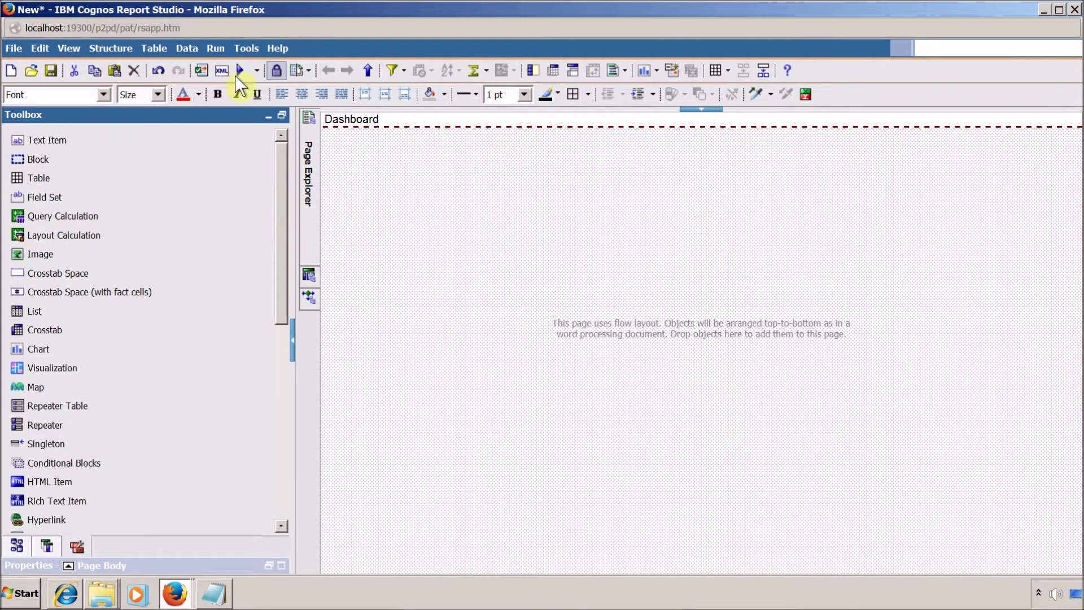
# Step: Format the header centred, 18 pt bold, with a Silver background
pyautogui.click(393, 118)
pyautogui.click(302, 94)
pyautogui.click(148, 94)
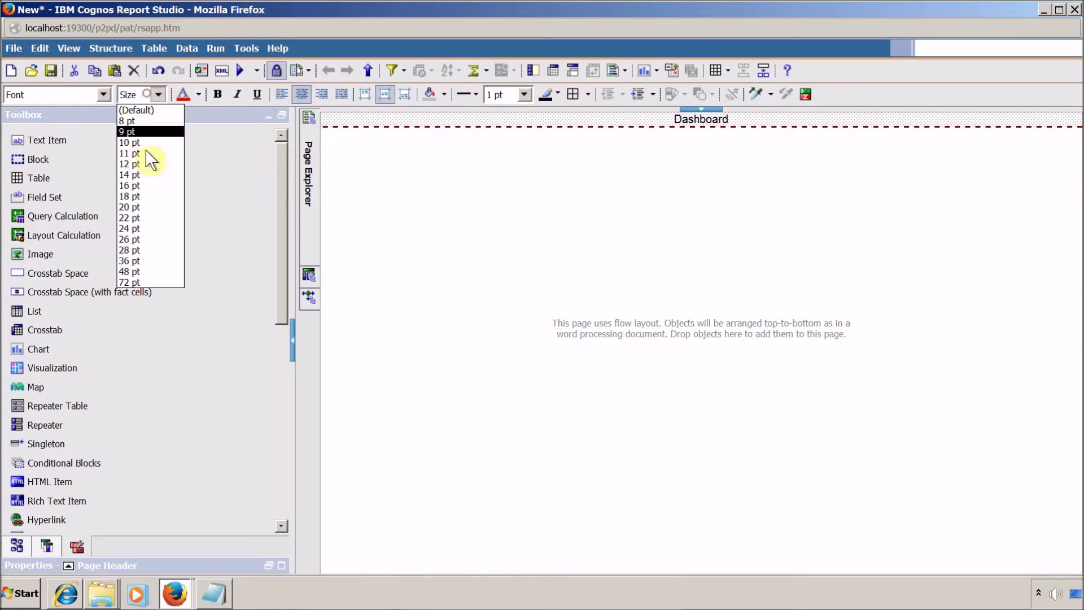
pyautogui.click(145, 194)
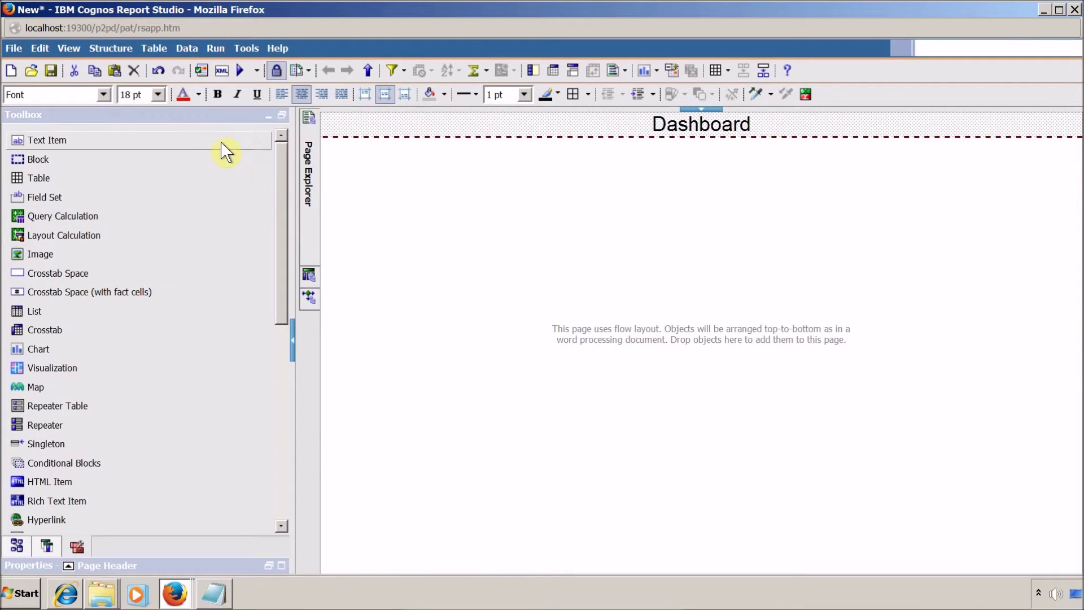
pyautogui.click(217, 94)
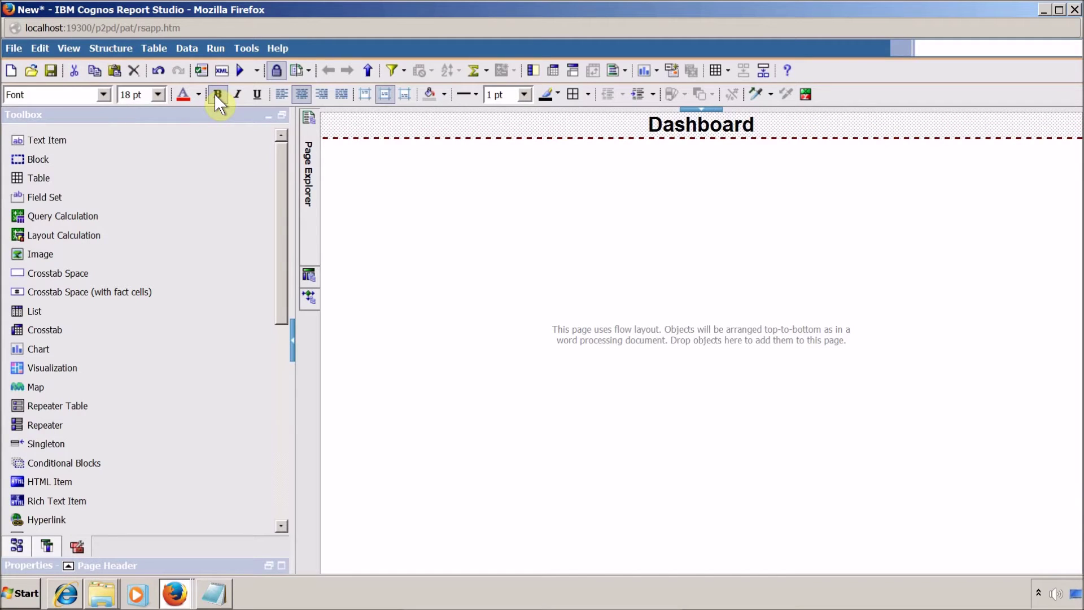
pyautogui.click(216, 95)
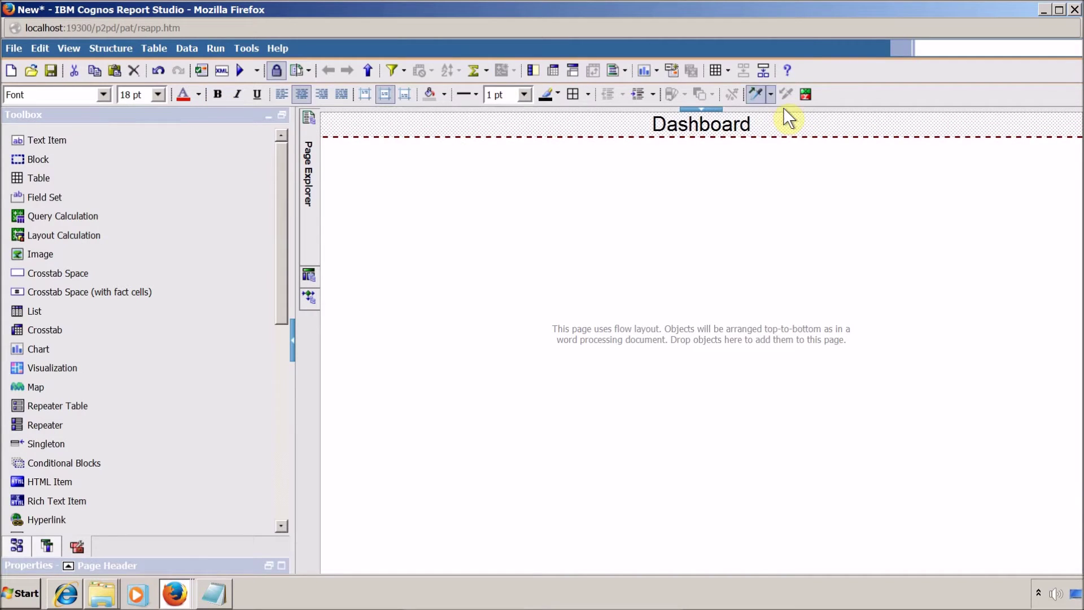
pyautogui.click(217, 96)
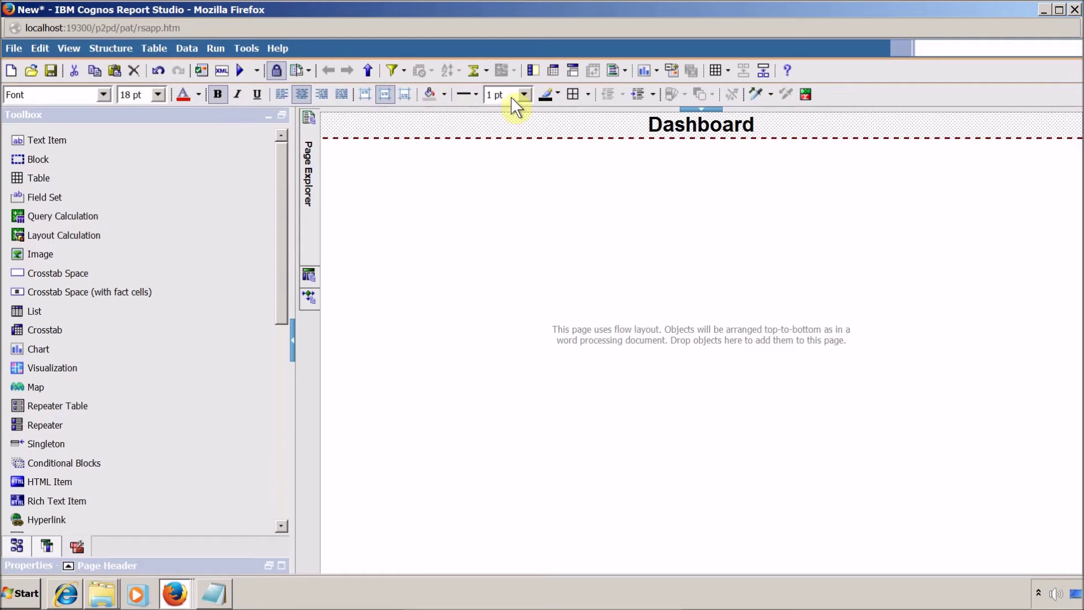
pyautogui.click(445, 96)
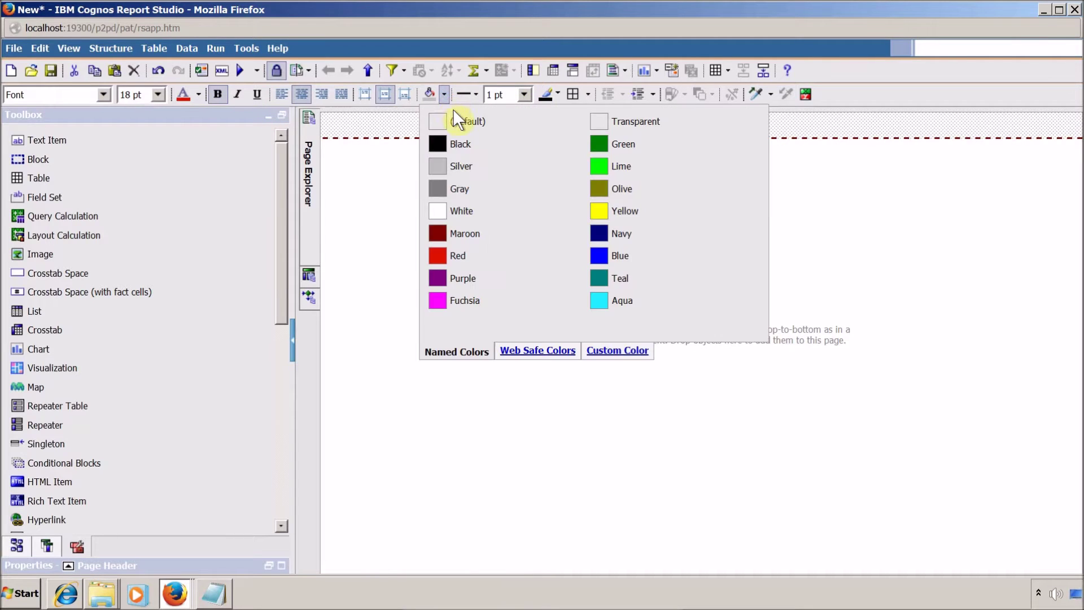
pyautogui.click(456, 164)
pyautogui.click(391, 190)
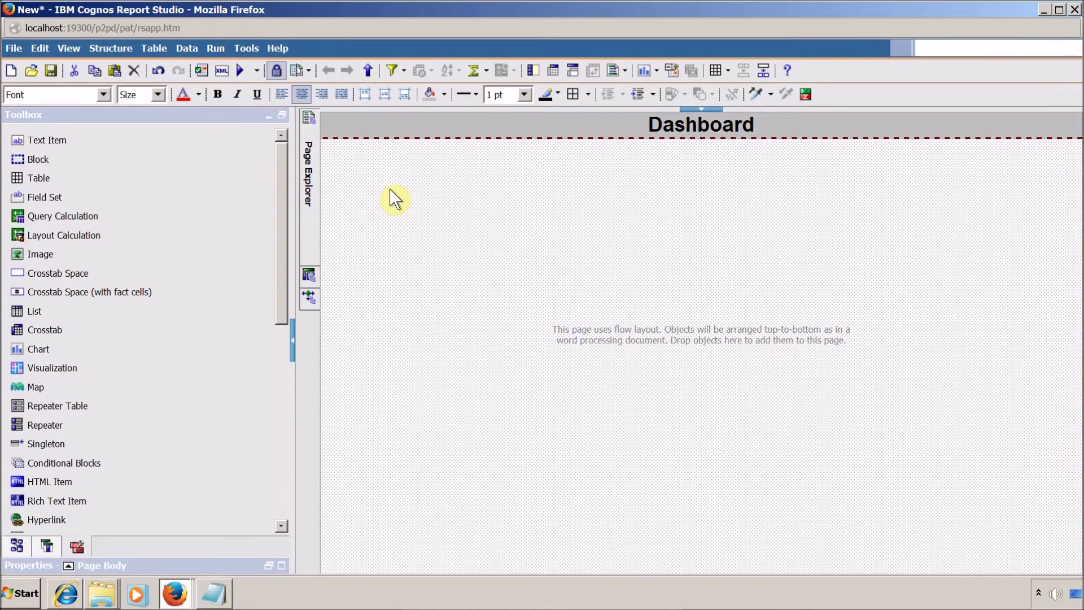
# Step: Insert a 1-column, 2-row table into the page body and select its cell
pyautogui.click(150, 50)
pyautogui.moveTo(151, 64)
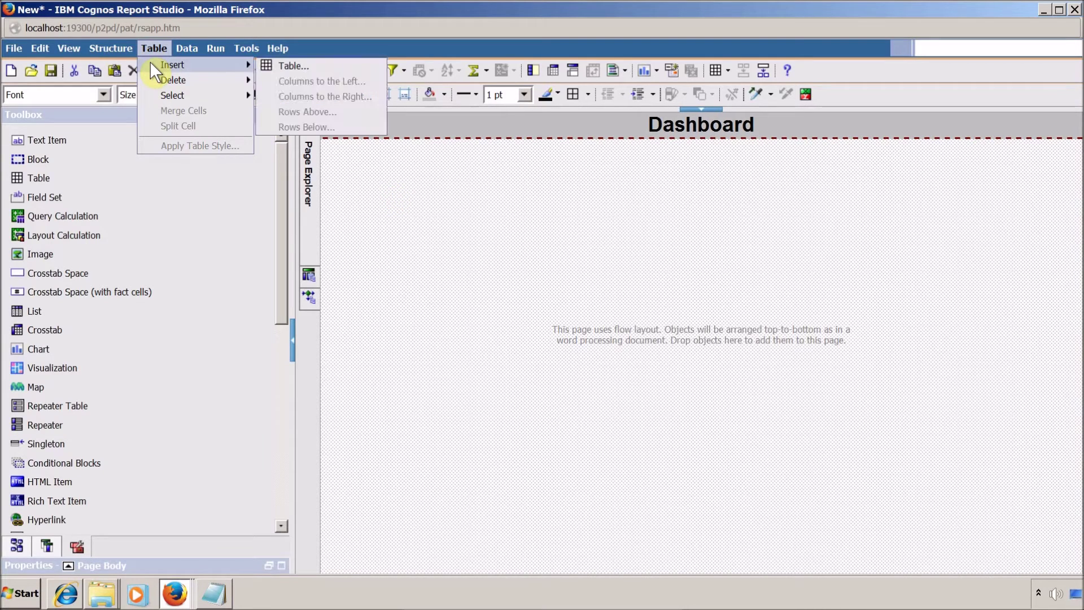
pyautogui.click(263, 66)
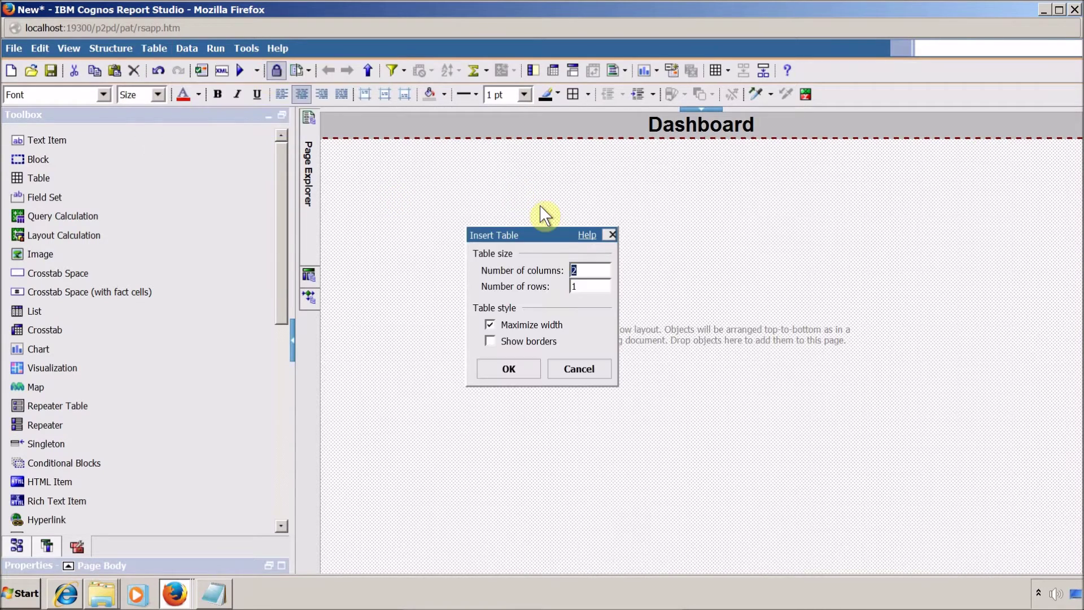
pyautogui.write('1')
pyautogui.click(583, 288)
pyautogui.write('2')
pyautogui.click(520, 361)
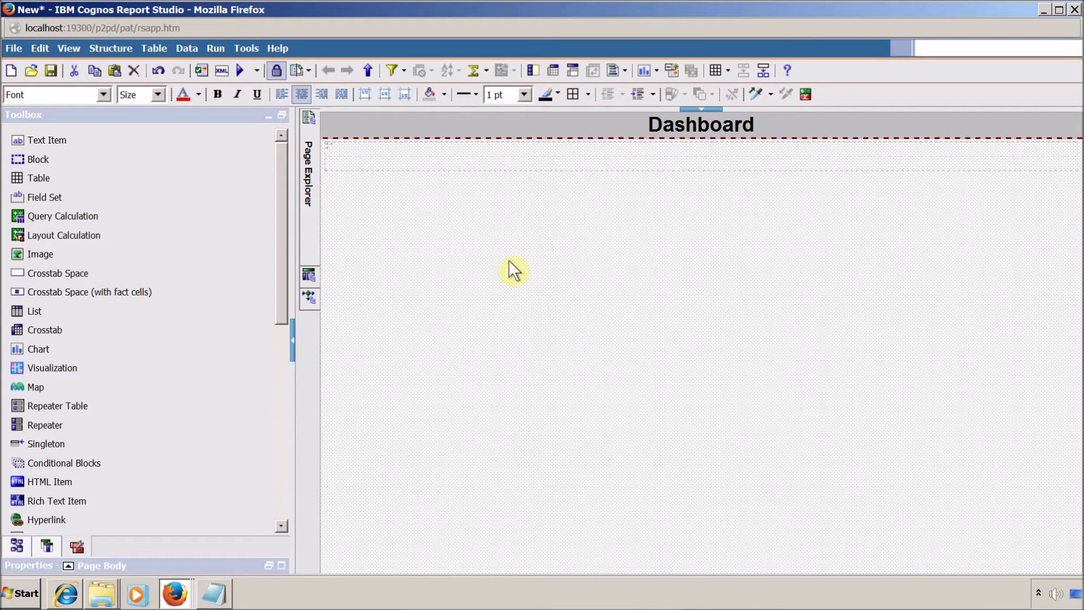
pyautogui.click(417, 145)
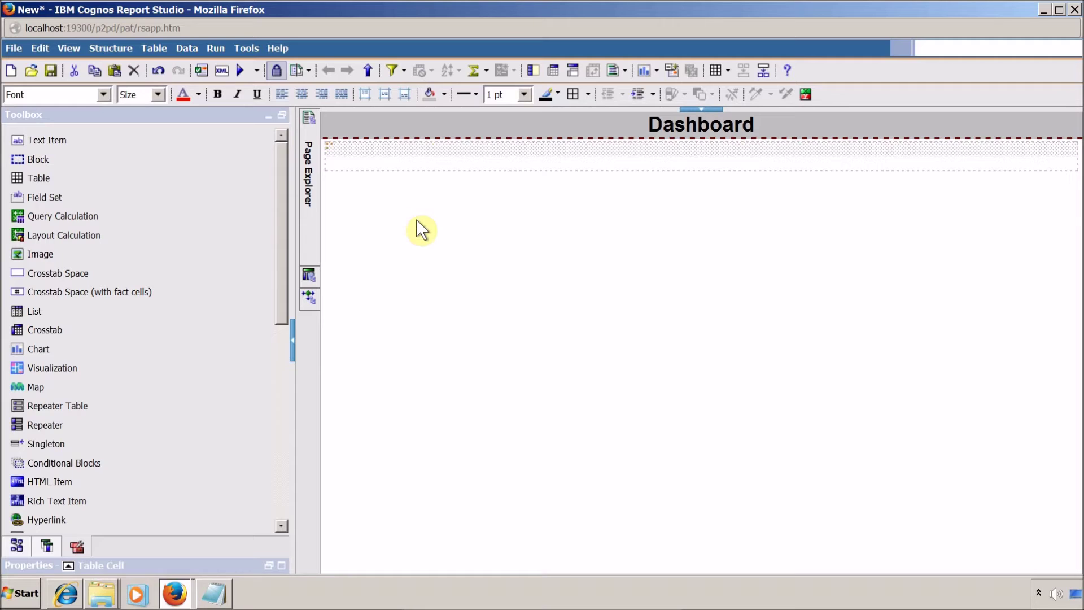
# Step: Put an HTML item in the top cell with a <select> holding a Product Report option
pyautogui.click(281, 290)
pyautogui.moveTo(282, 289); pyautogui.dragTo(279, 372)
pyautogui.moveTo(35, 319); pyautogui.dragTo(452, 147)
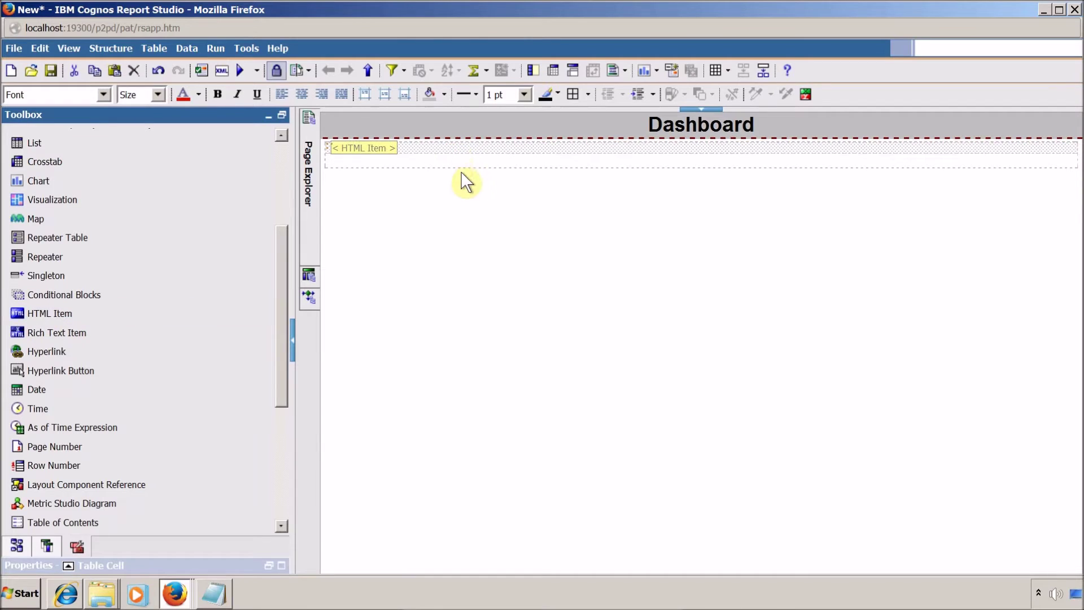
pyautogui.doubleClick(363, 148)
pyautogui.write('<select></select>')
pyautogui.press('Left')
pyautogui.press('Left')
pyautogui.press('Left')
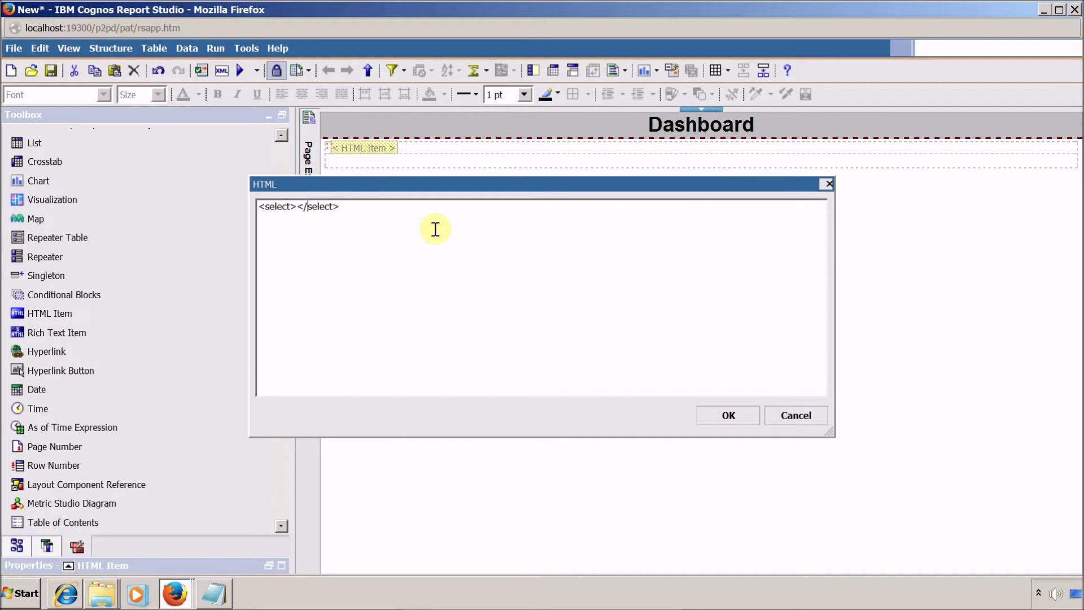
pyautogui.press('Return')
pyautogui.press('Return')
pyautogui.press('Up')
pyautogui.write('<opti')
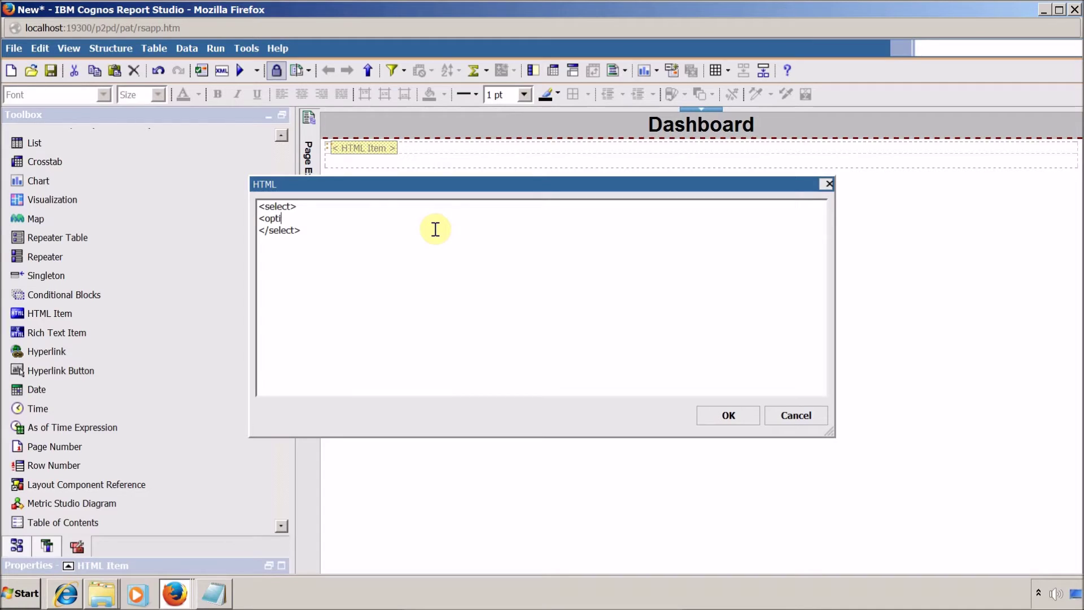
pyautogui.write('on></option>')
pyautogui.press('Left')
pyautogui.press('Left')
pyautogui.press('Left')
pyautogui.press('Left')
pyautogui.write('Product Report')
# Step: Duplicate the option as Revenue Report and give the select the id selectBox
pyautogui.press('End')
pyautogui.hotkey('shift', 'Home')
pyautogui.hotkey('ctrl', 'c')
pyautogui.press('End')
pyautogui.press('Return')
pyautogui.hotkey('ctrl', 'v')
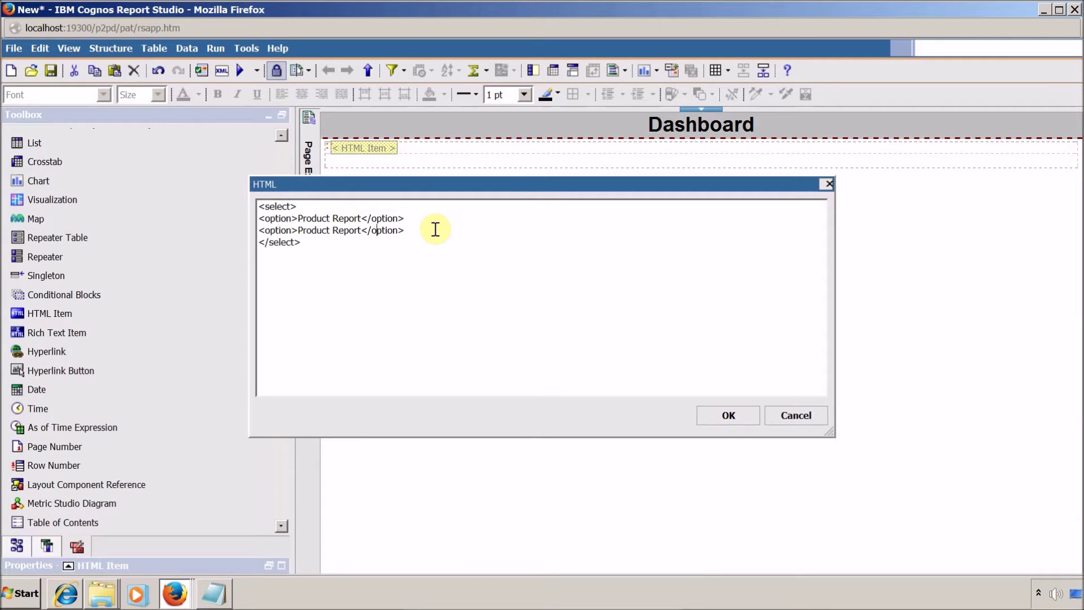
pyautogui.press('Left')
pyautogui.press('Left')
pyautogui.press('Left')
pyautogui.press('Left')
pyautogui.press('Left')
pyautogui.press('Left')
pyautogui.press('Left')
pyautogui.hotkey('ctrl', 'shift', 'Left')
pyautogui.write('Reven')
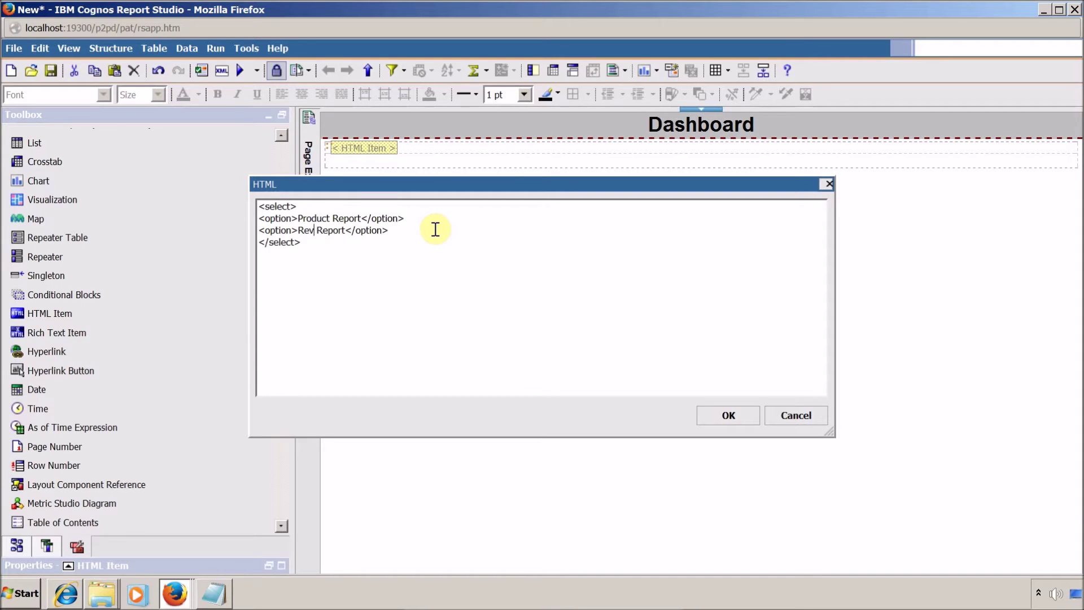
pyautogui.write('ue')
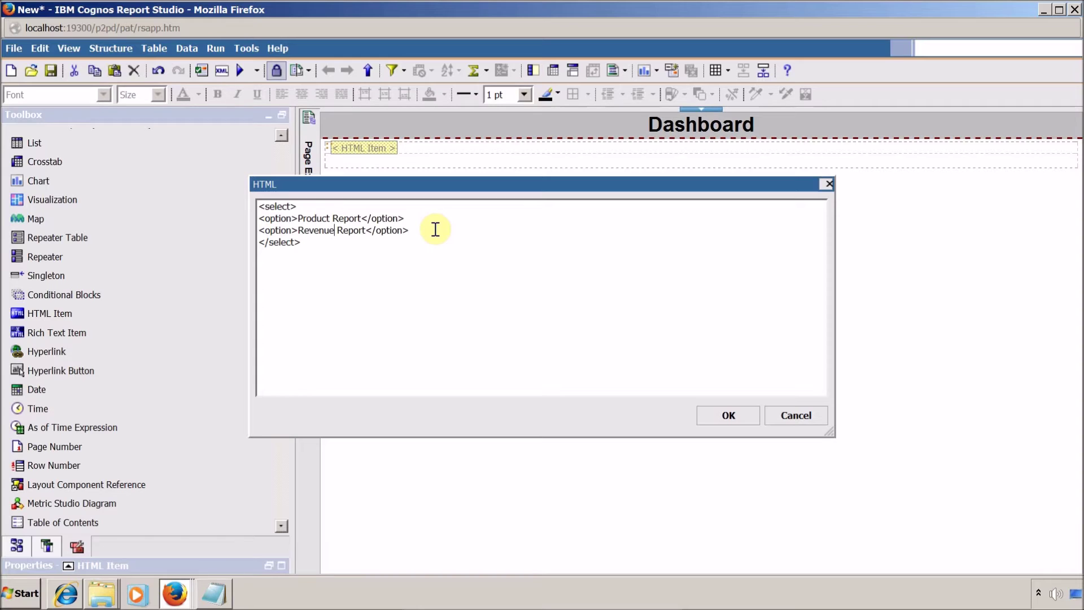
pyautogui.click(291, 207)
pyautogui.write('id=""')
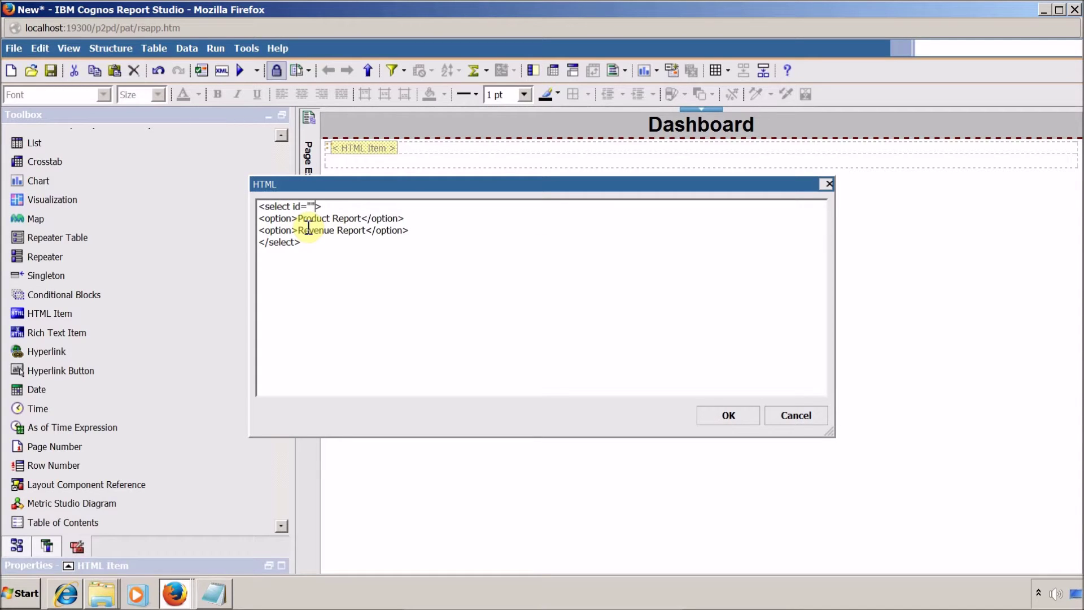
pyautogui.write('selectBox')
# Step: Confirm the dropdown code, run the Dashboard, try Revenue Report, then close the viewer
pyautogui.click(736, 415)
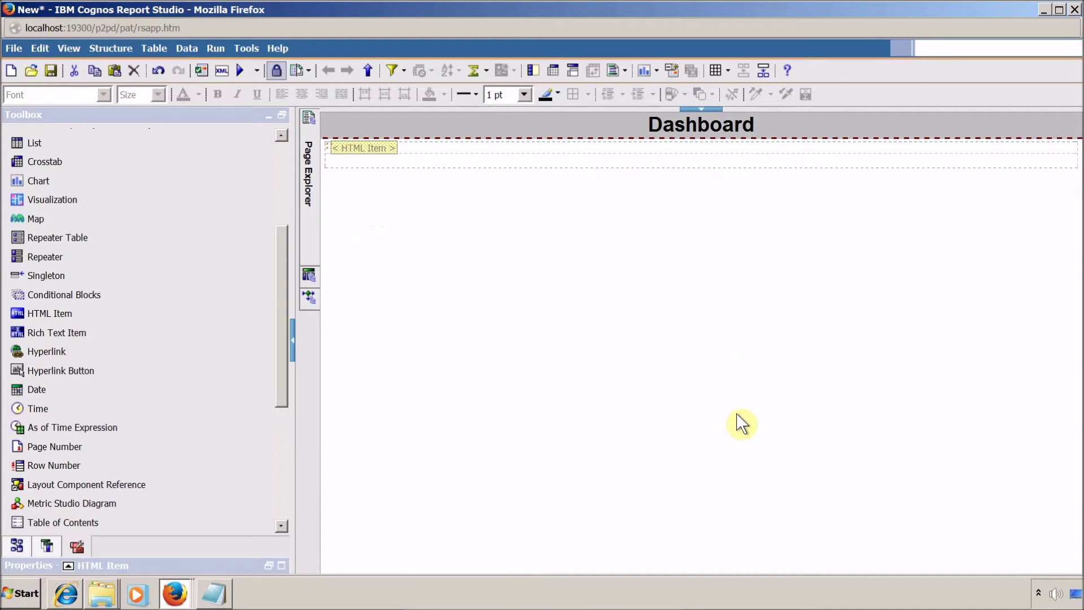
pyautogui.click(246, 65)
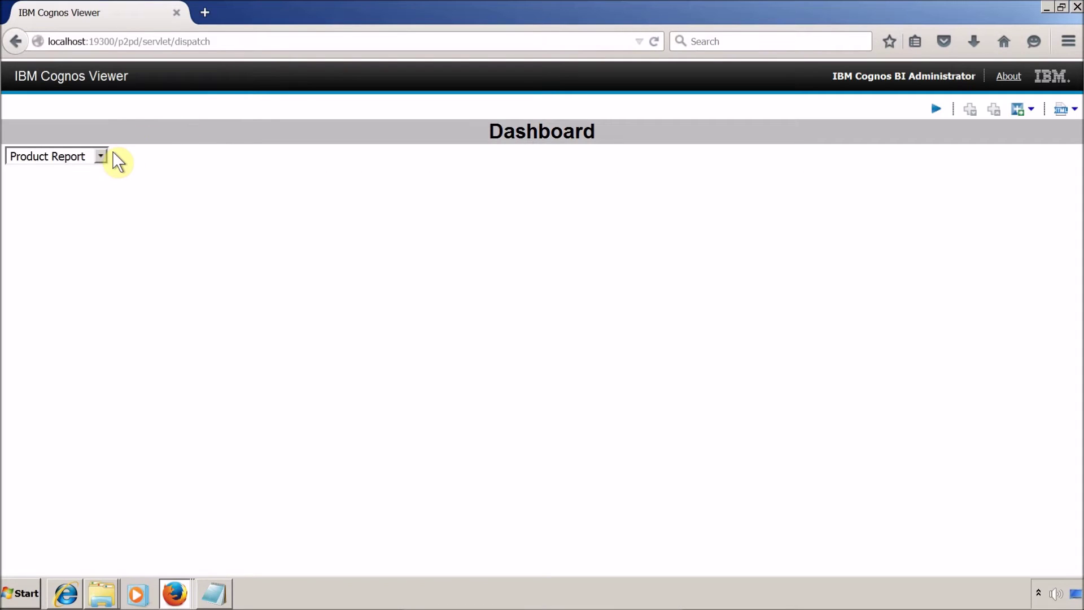
pyautogui.click(99, 157)
pyautogui.click(91, 186)
pyautogui.click(92, 155)
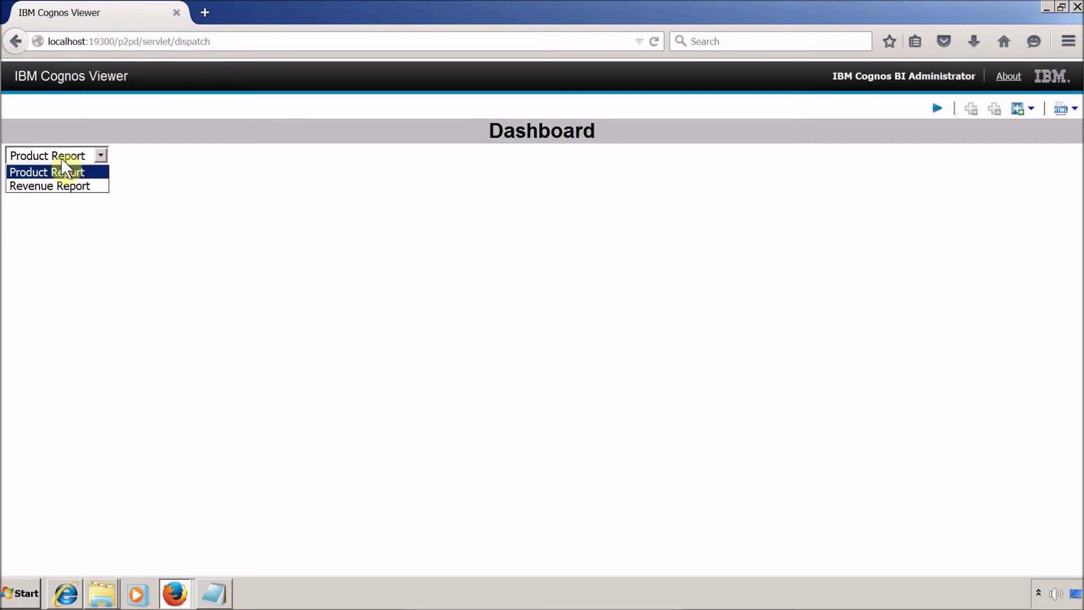
pyautogui.click(221, 188)
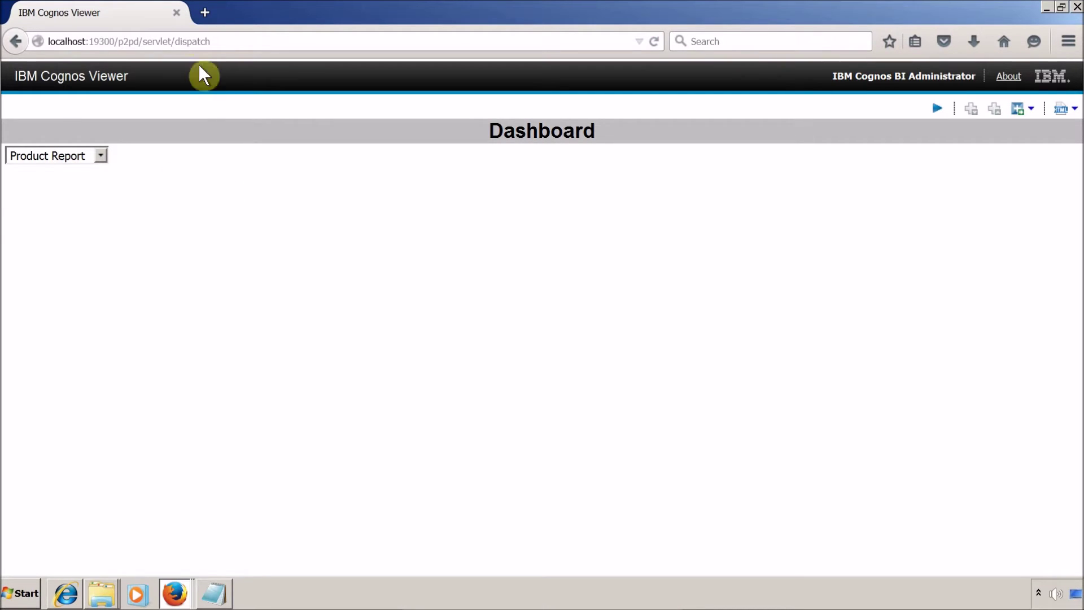
pyautogui.click(178, 10)
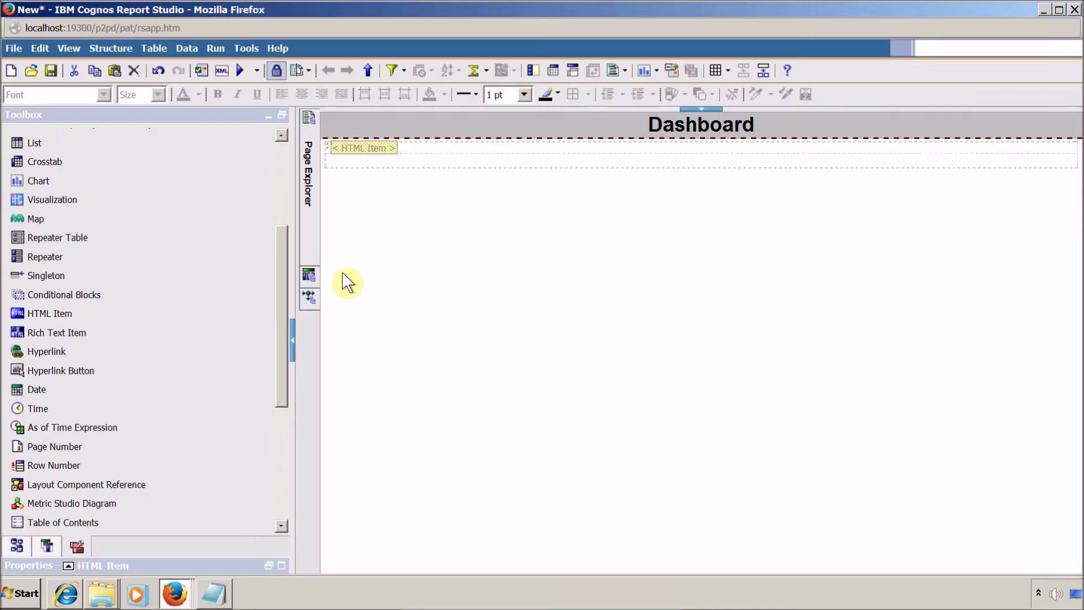
# Step: Place a second HTML item below the dropdown and open its code editor
pyautogui.click(416, 247)
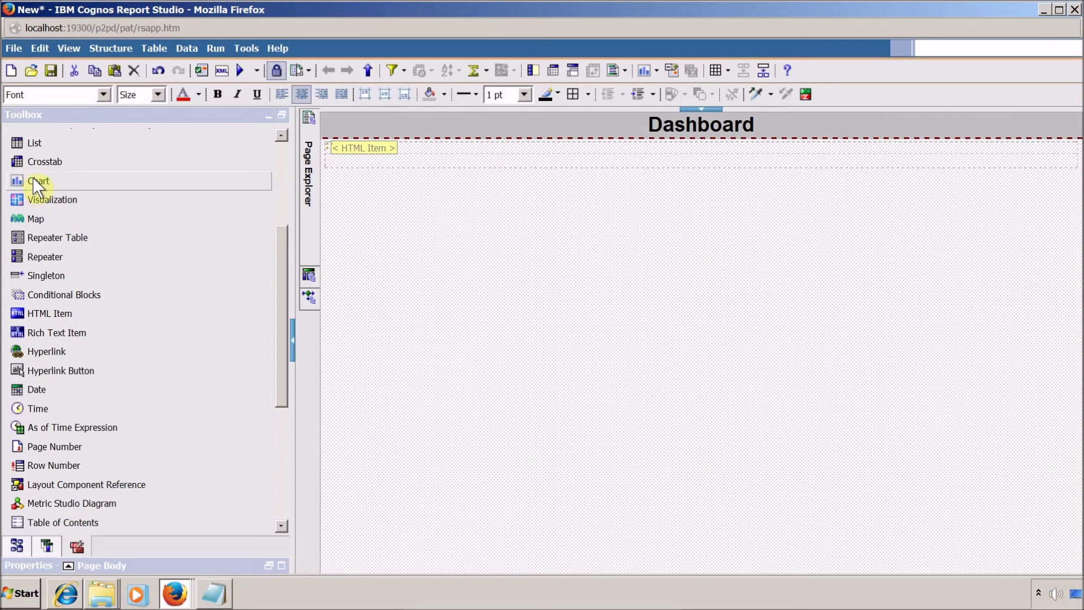
pyautogui.moveTo(281, 256); pyautogui.dragTo(275, 398)
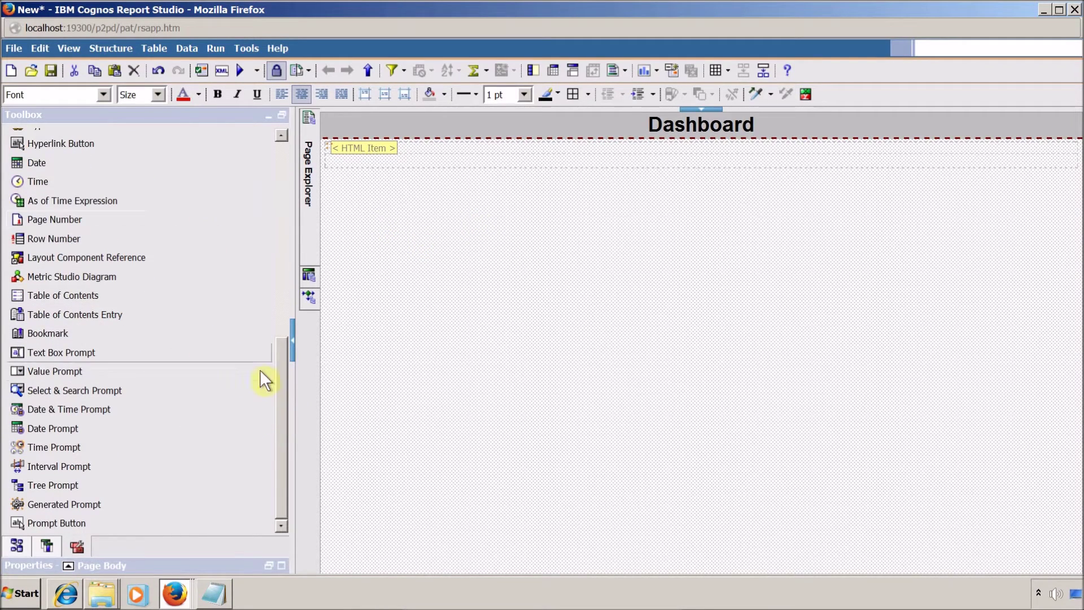
pyautogui.moveTo(283, 379); pyautogui.dragTo(266, 301)
pyautogui.click(40, 244)
pyautogui.moveTo(40, 244); pyautogui.dragTo(477, 240)
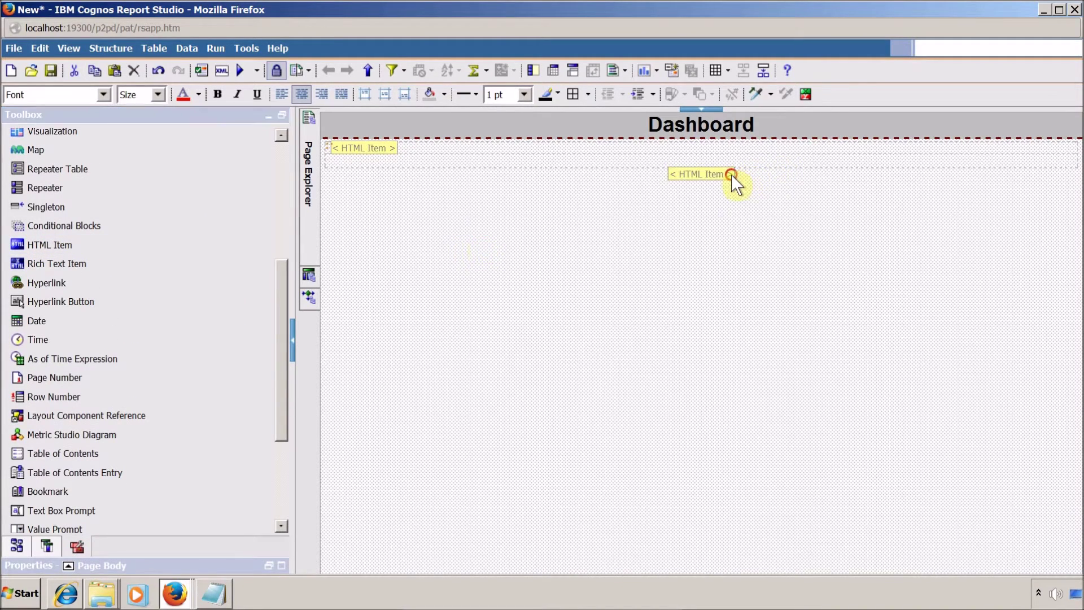
pyautogui.doubleClick(728, 174)
# Step: Write <script> tags enclosing a changeReport() function declaration
pyautogui.write('<script')
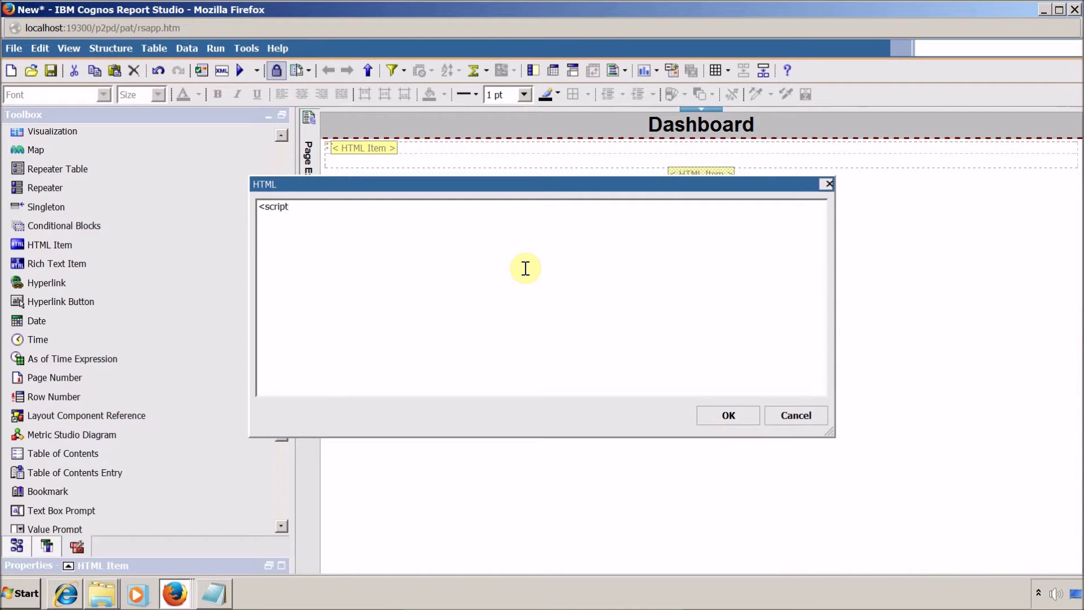
pyautogui.write('></s')
pyautogui.write('cript>')
pyautogui.press('Left')
pyautogui.press('Left')
pyautogui.press('Left')
pyautogui.press('Left')
pyautogui.press('Left')
pyautogui.press('Left')
pyautogui.press('Left')
pyautogui.press('Return')
pyautogui.press('Return')
pyautogui.press('Up')
pyautogui.write('function ')
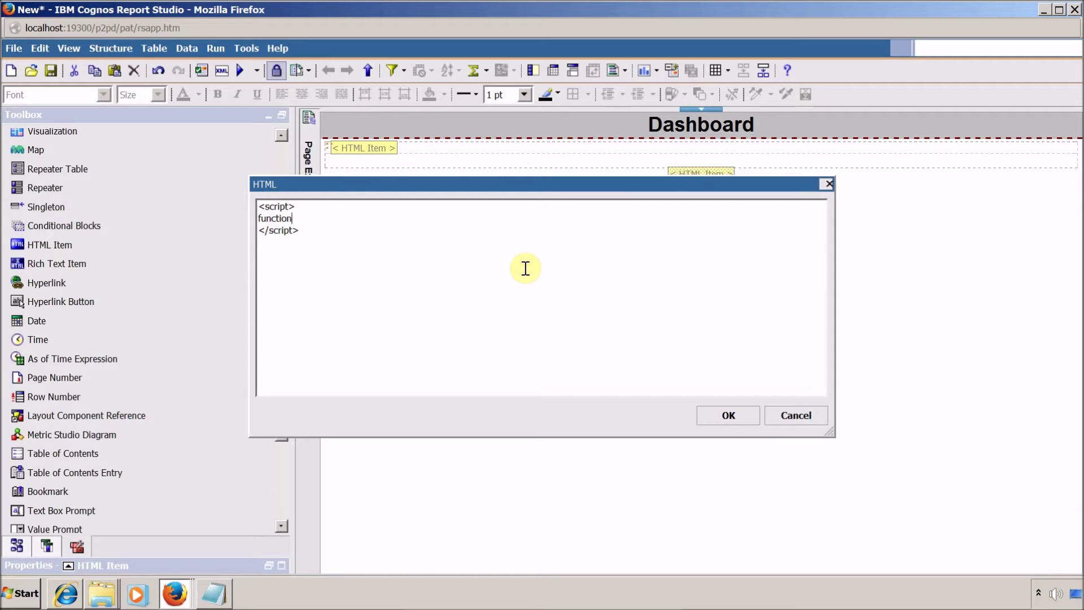
pyautogui.write('changere')
pyautogui.press('BackSpace')
pyautogui.press('BackSpace')
pyautogui.write('Report()')
# Step: Give changeReport a body calling alert(1) and confirm the script
pyautogui.press('Return')
pyautogui.write('{')
pyautogui.press('Return')
pyautogui.write('}')
pyautogui.press('Return')
pyautogui.write('alert')
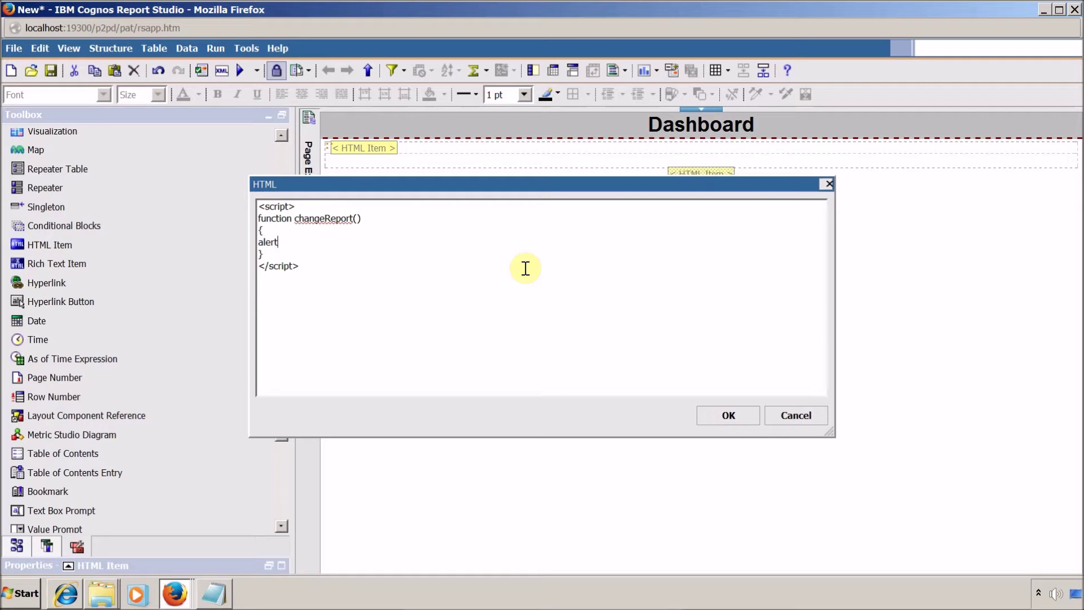
pyautogui.write("('")
pyautogui.write(')')
pyautogui.write(';')
pyautogui.doubleClick(368, 224)
pyautogui.doubleClick(368, 224)
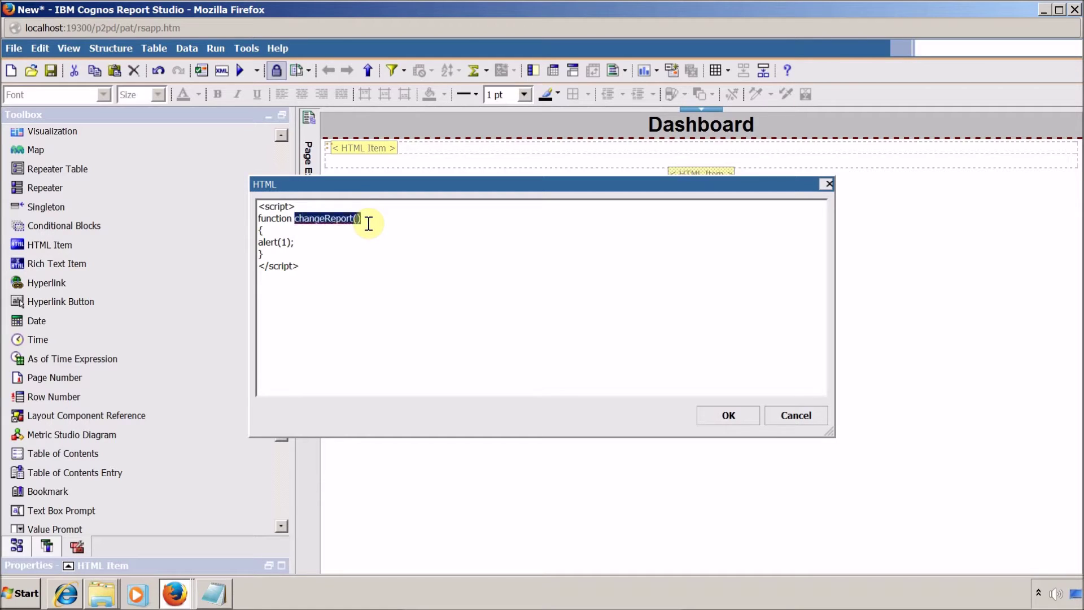
pyautogui.click(748, 418)
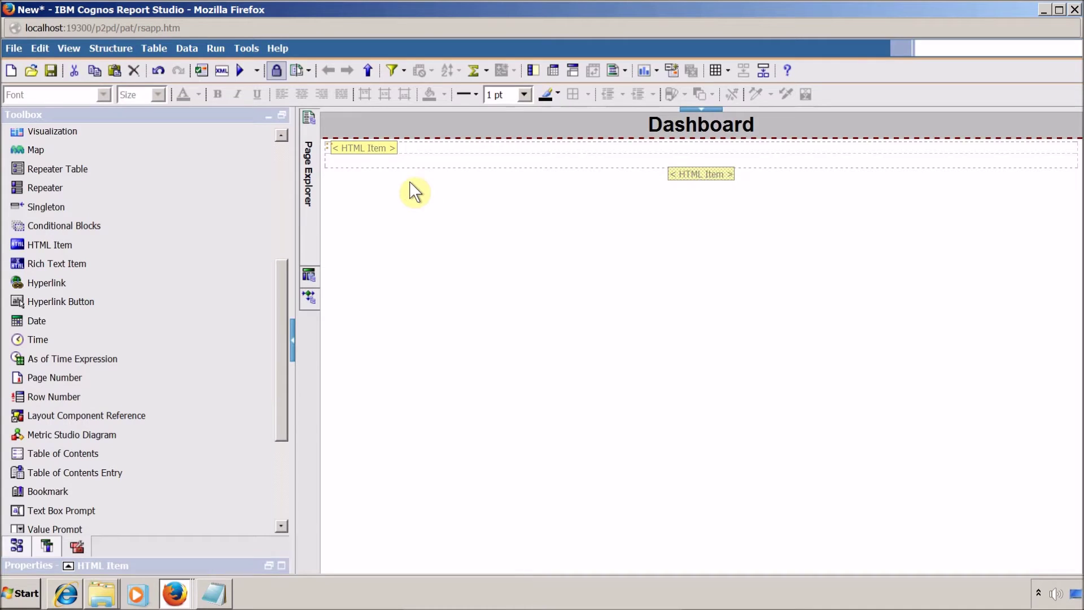
# Step: Add onchange="changeReport()" to the dropdown's select tag
pyautogui.doubleClick(379, 150)
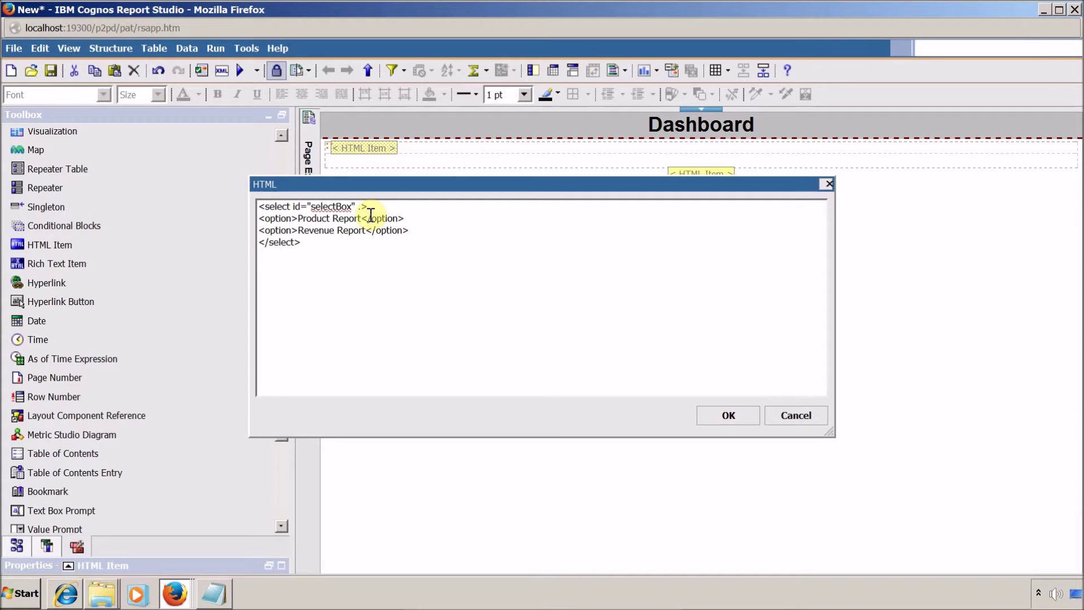
pyautogui.write('onchange="changeReport()"')
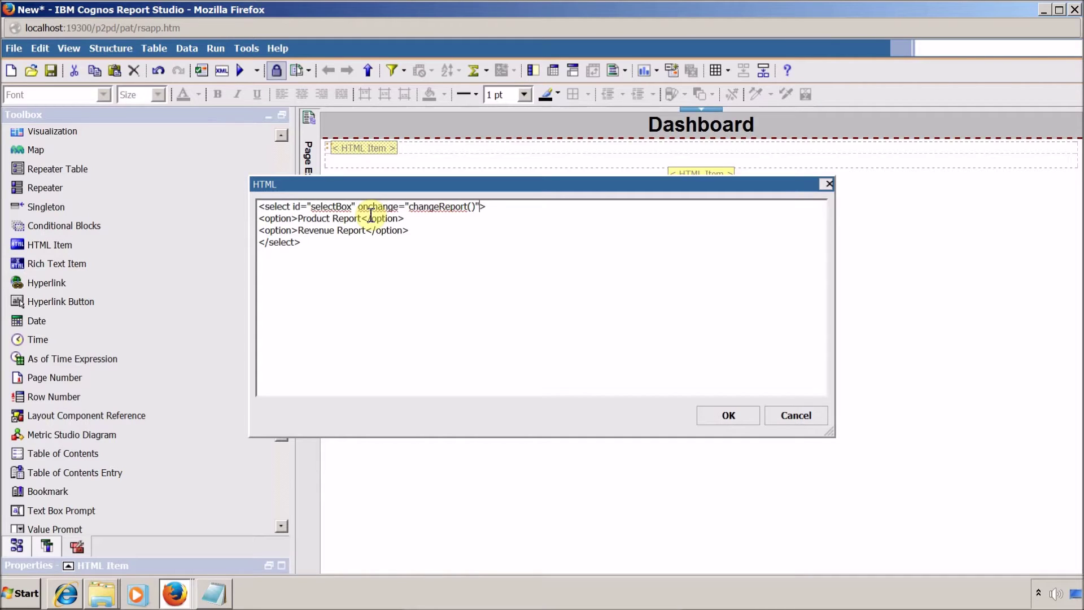
pyautogui.click(741, 412)
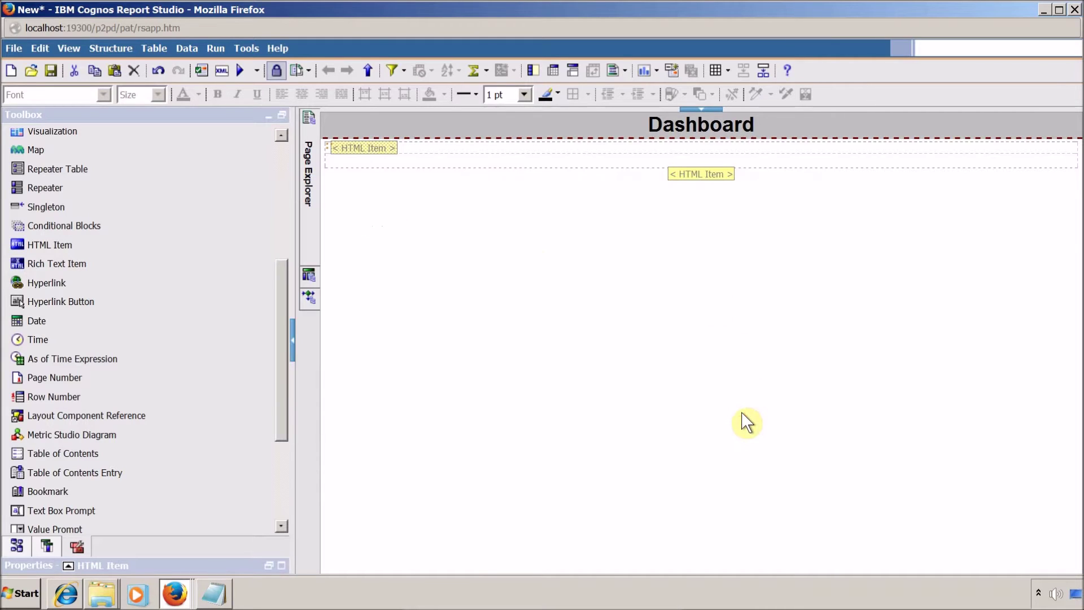
# Step: Run the Dashboard, choose Revenue Report, dismiss the alert 1, and close the run
pyautogui.click(242, 72)
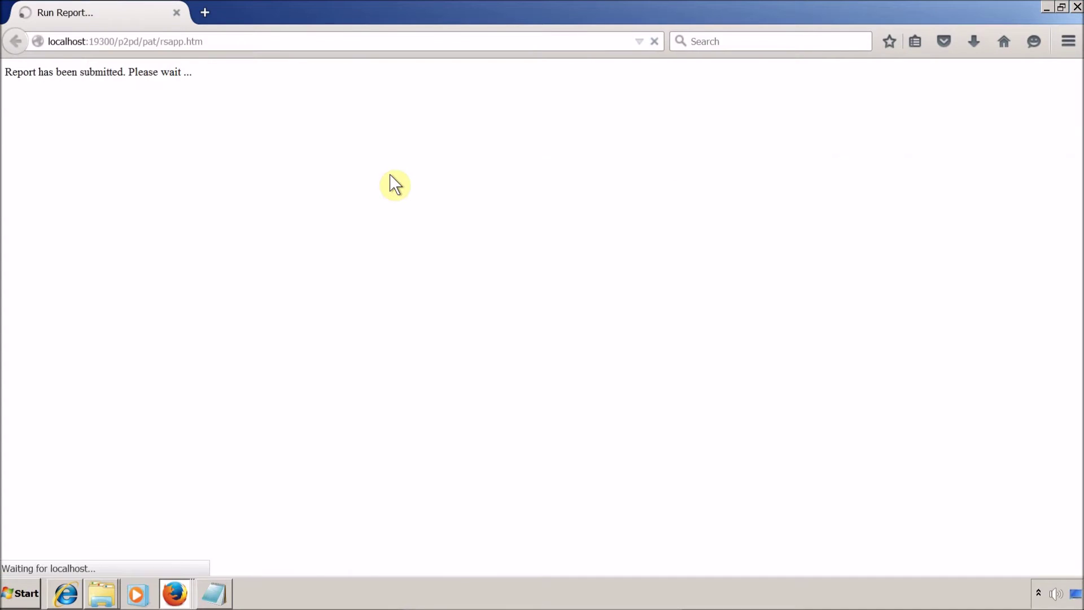
pyautogui.click(75, 155)
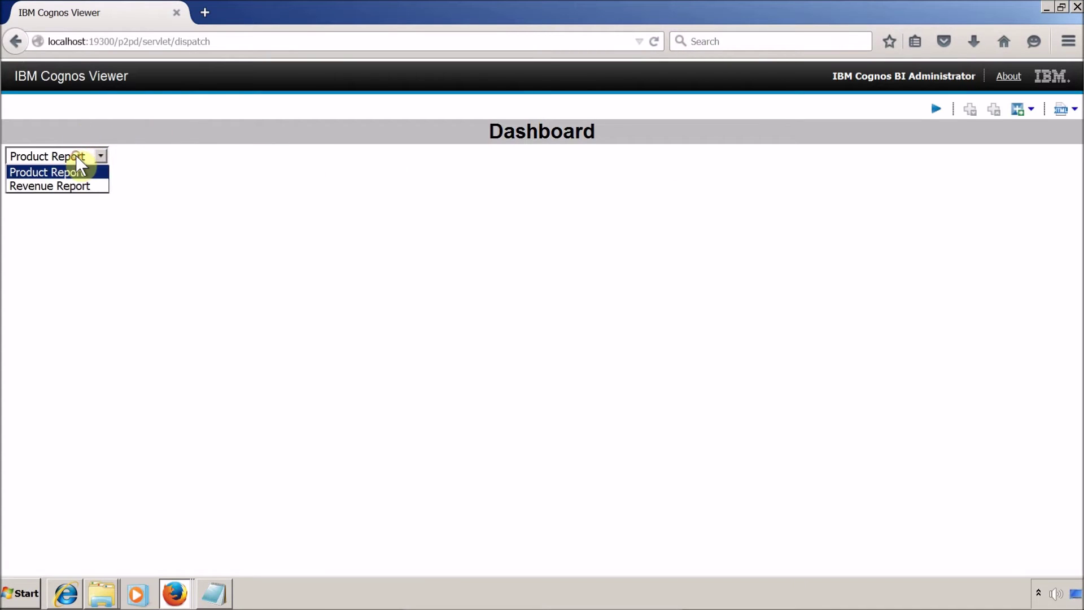
pyautogui.click(76, 186)
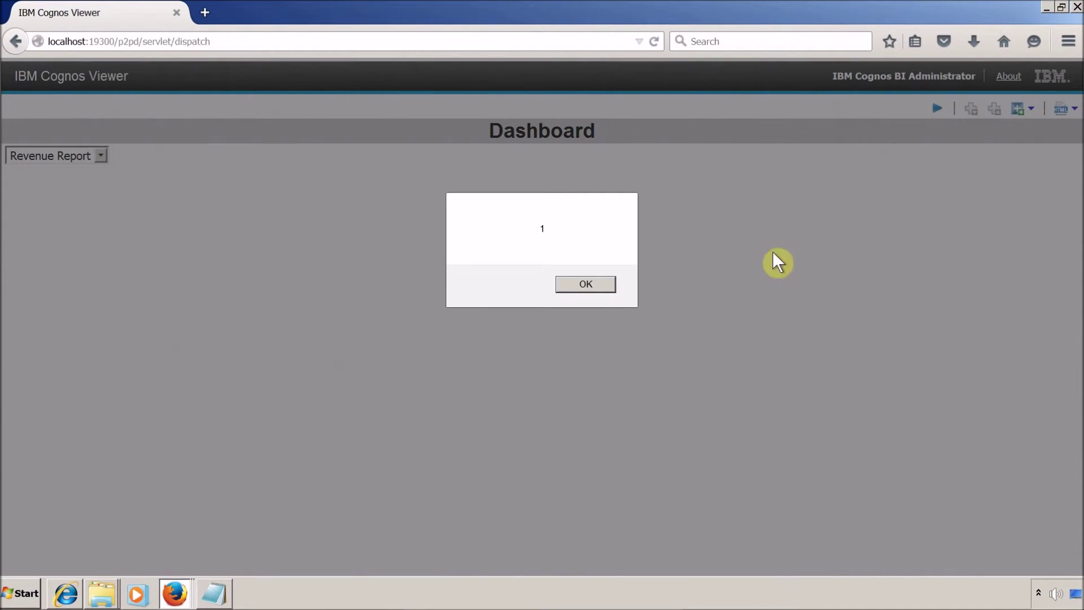
pyautogui.click(609, 283)
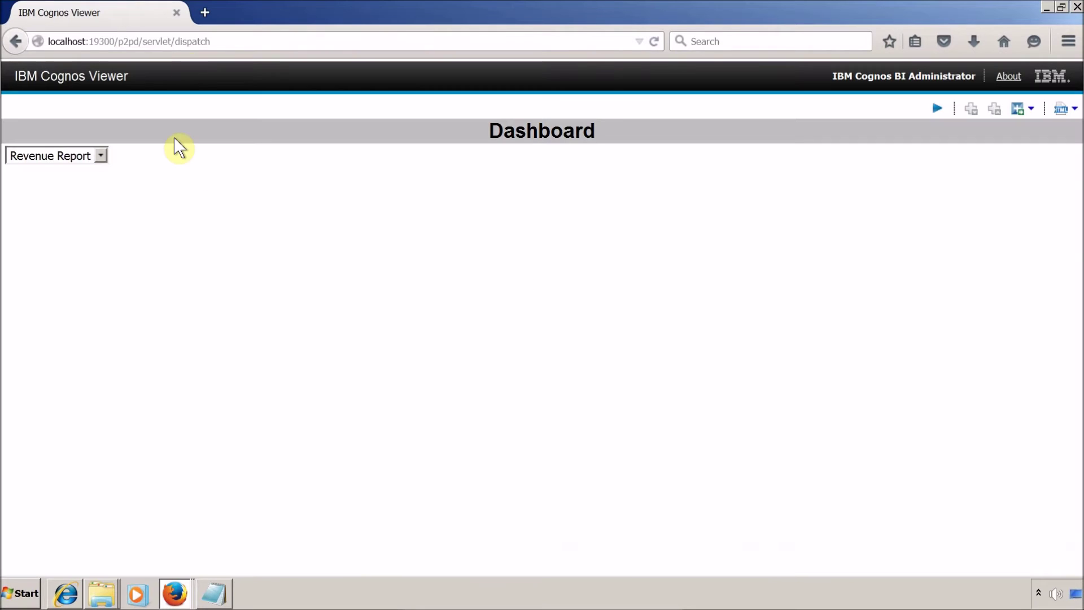
pyautogui.click(176, 12)
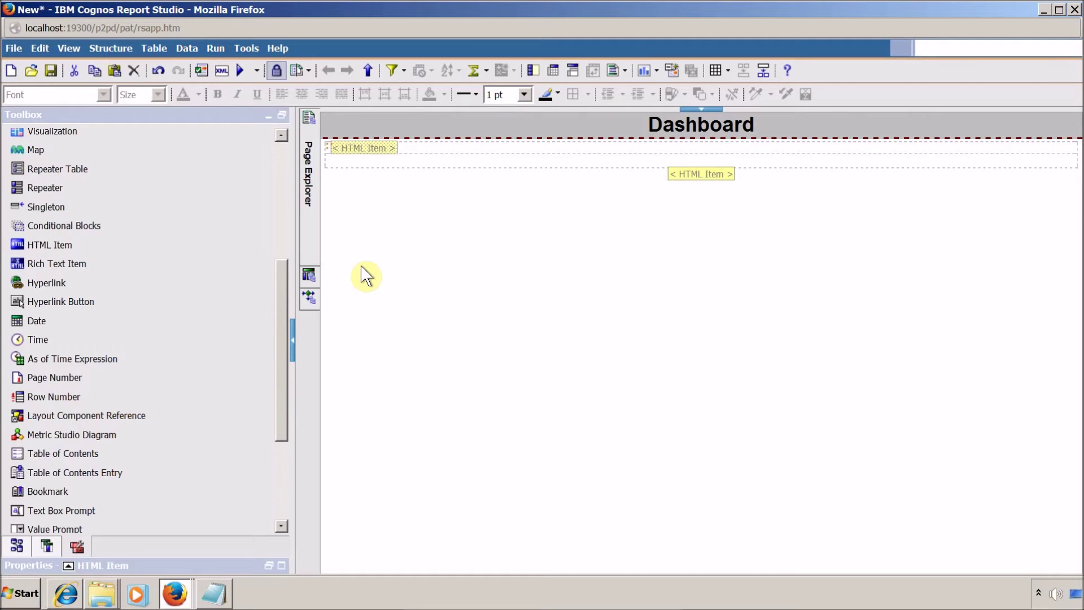
# Step: Drop another HTML item below the first one and select each item in turn
pyautogui.moveTo(45, 244); pyautogui.dragTo(353, 161)
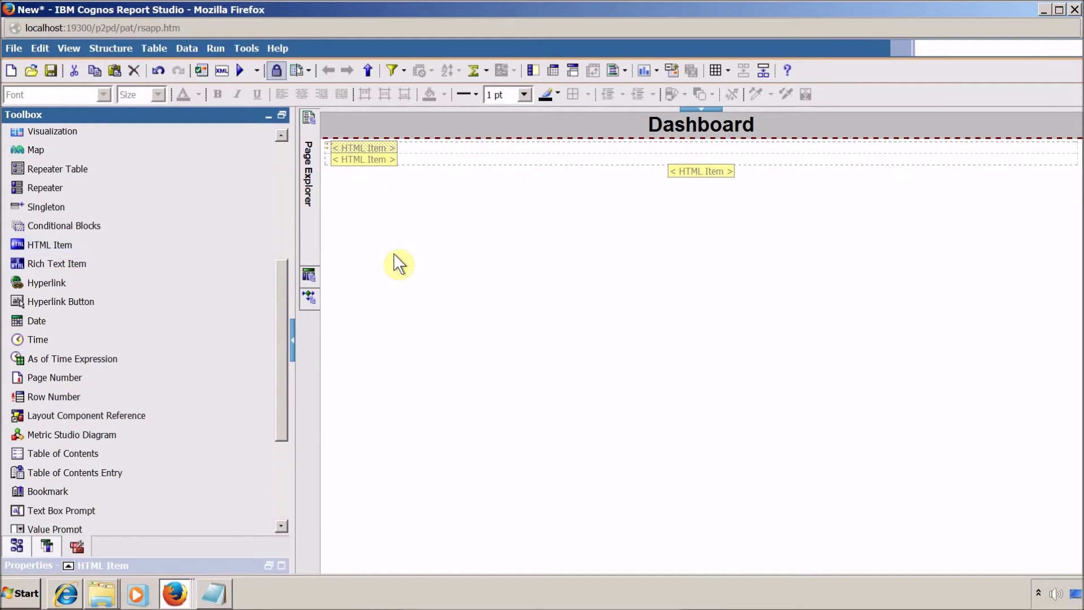
pyautogui.click(377, 147)
pyautogui.click(389, 158)
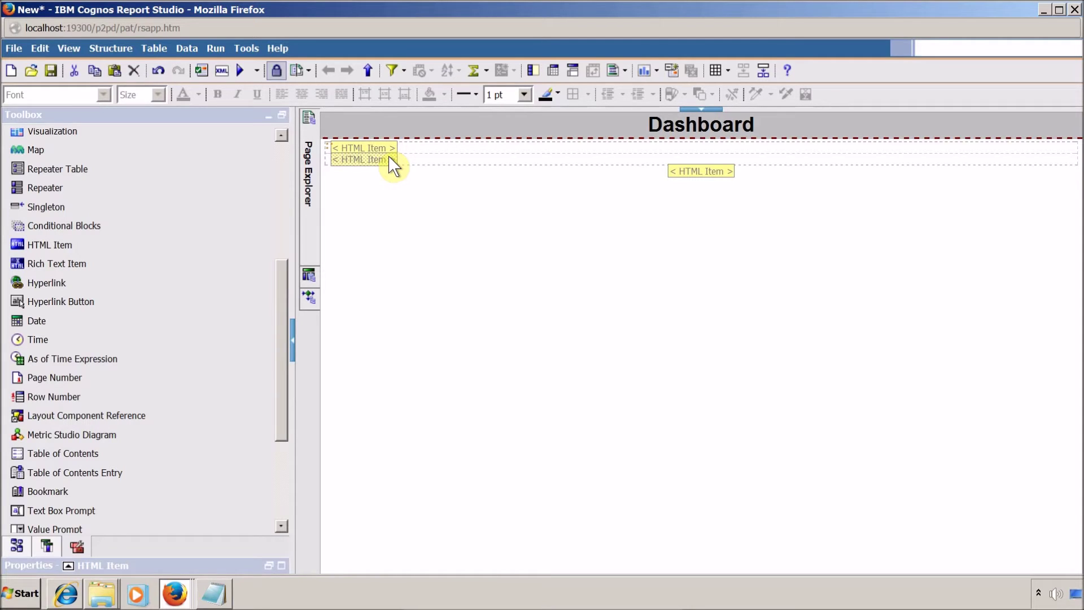
# Step: Write an iframe tag pair with id myReportContainer in the second HTML item's code
pyautogui.doubleClick(367, 161)
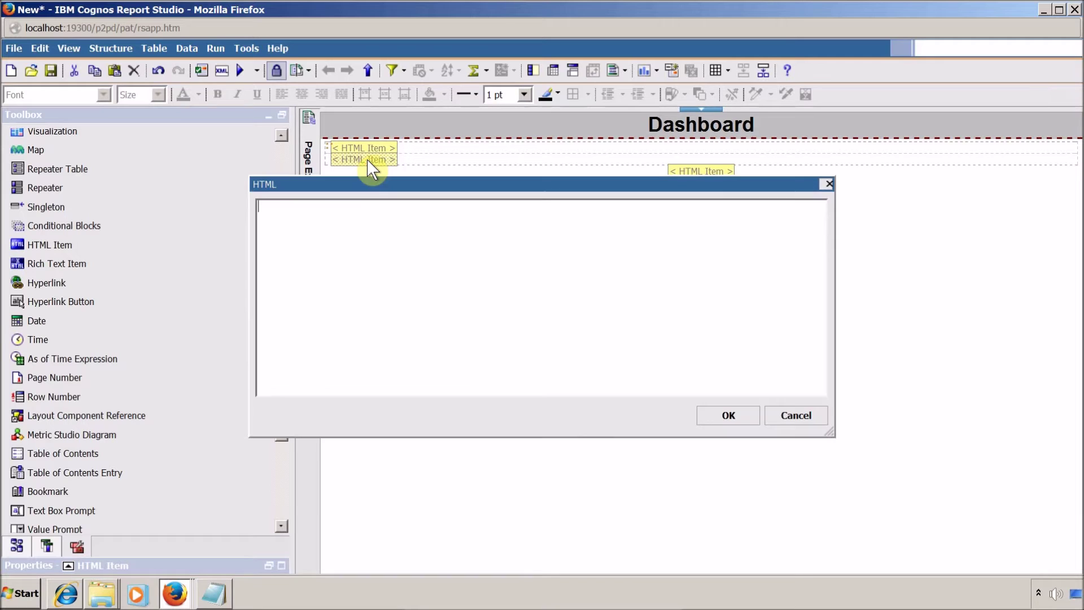
pyautogui.write('<ifrmae>')
pyautogui.write('</')
pyautogui.write('ifrmae<')
pyautogui.press('BackSpace')
pyautogui.press('BackSpace')
pyautogui.press('BackSpace')
pyautogui.press('BackSpace')
pyautogui.press('BackSpace')
pyautogui.press('BackSpace')
pyautogui.press('BackSpace')
pyautogui.press('BackSpace')
pyautogui.press('BackSpace')
pyautogui.press('BackSpace')
pyautogui.press('BackSpace')
pyautogui.press('BackSpace')
pyautogui.press('BackSpace')
pyautogui.press('BackSpace')
pyautogui.write('rame></iframe')
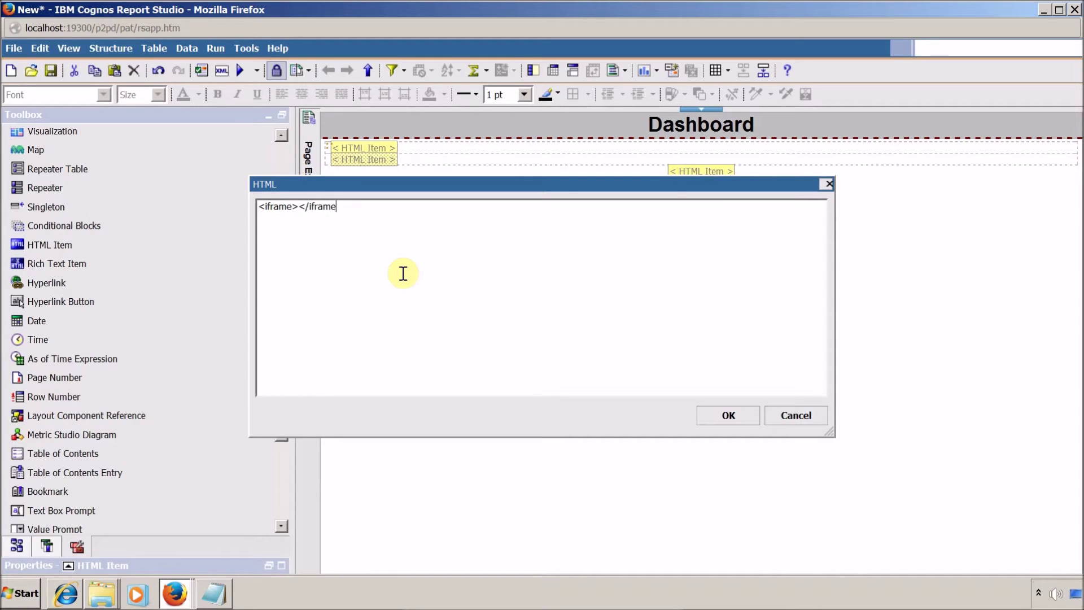
pyautogui.write('>')
pyautogui.press('Left')
pyautogui.press('Left')
pyautogui.press('Left')
pyautogui.press('Left')
pyautogui.press('Left')
pyautogui.press('Left')
pyautogui.press('Left')
pyautogui.press('Return')
pyautogui.press('Return')
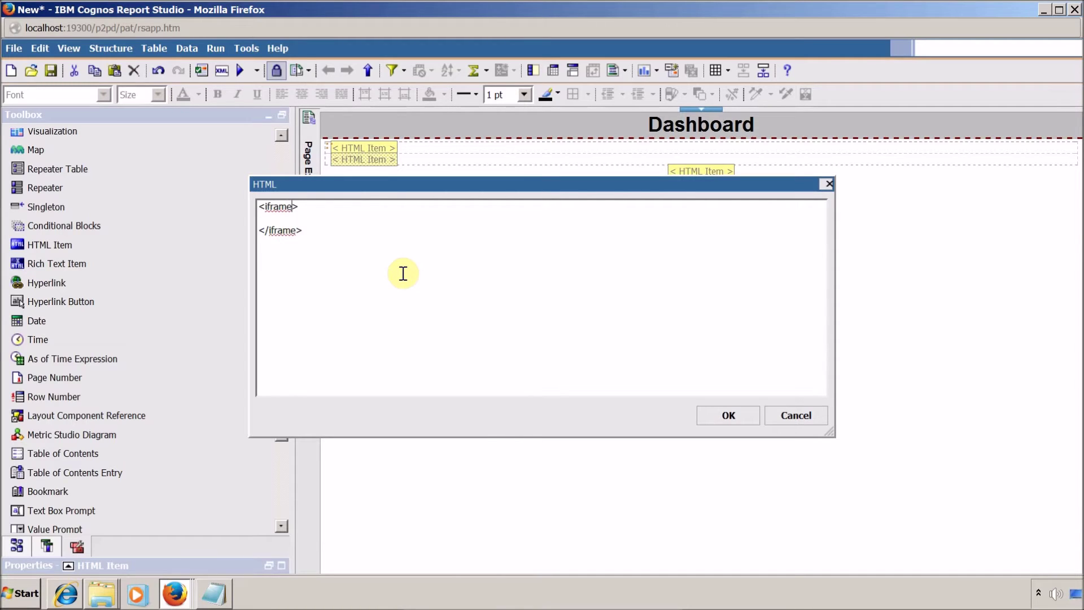
pyautogui.press('Return')
pyautogui.press('Return')
pyautogui.press('Up')
pyautogui.write('id=""')
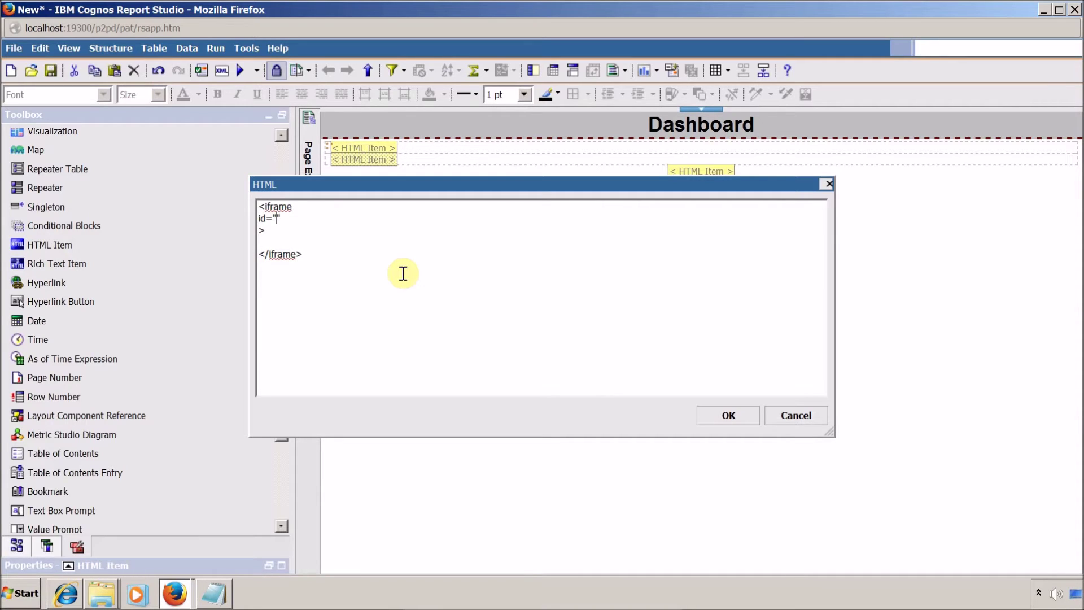
pyautogui.write('myReportContainer')
# Step: Add an empty src="" attribute to the iframe and save the code
pyautogui.press('End')
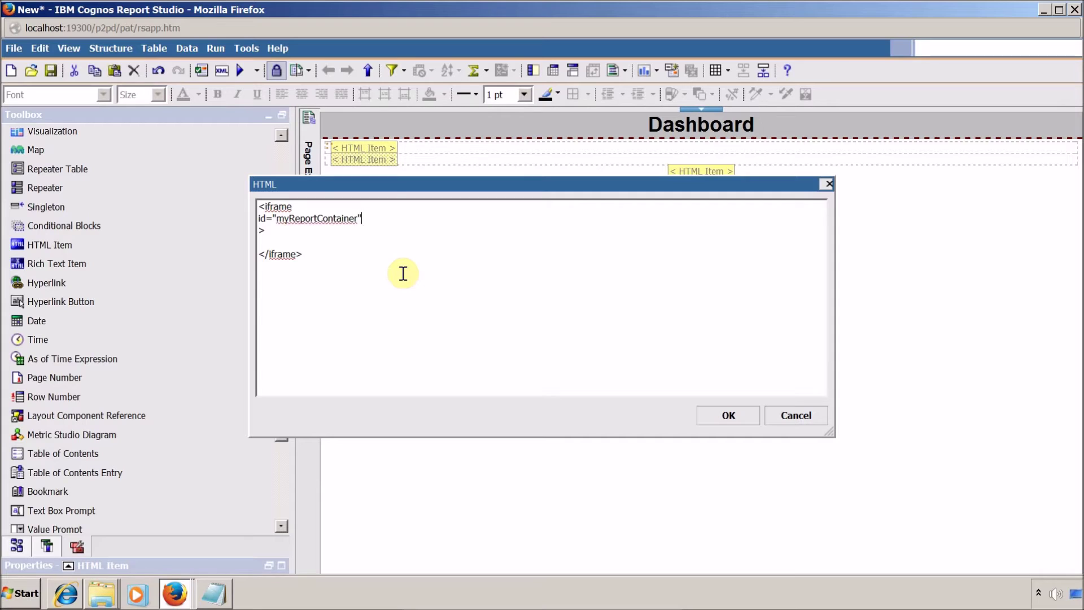
pyautogui.press('Return')
pyautogui.press('Return')
pyautogui.press('Up')
pyautogui.press('Delete')
pyautogui.write('srch=""')
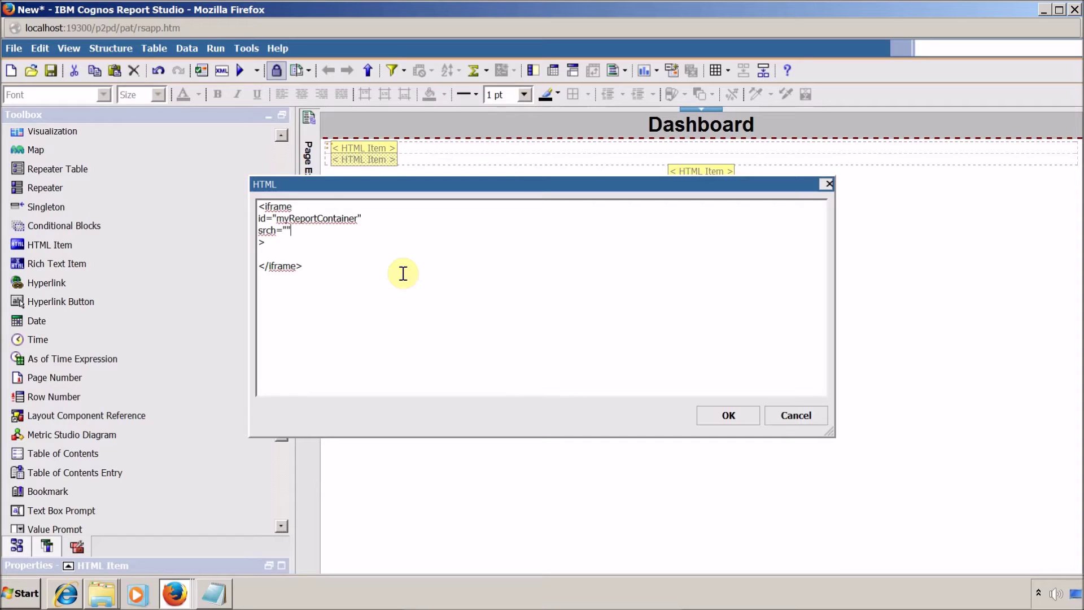
pyautogui.press('BackSpace')
pyautogui.press('BackSpace')
pyautogui.press('BackSpace')
pyautogui.write('=""')
pyautogui.click(713, 414)
# Step: Review the dropdown HTML item's Product Report option line and close it unchanged
pyautogui.doubleClick(380, 149)
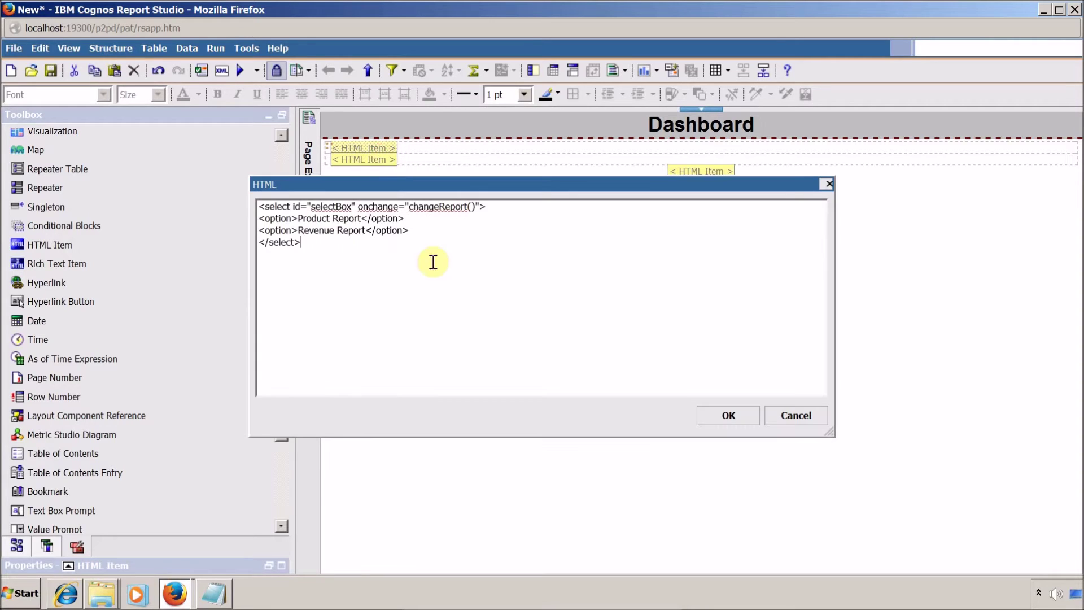
pyautogui.moveTo(270, 219); pyautogui.dragTo(370, 220)
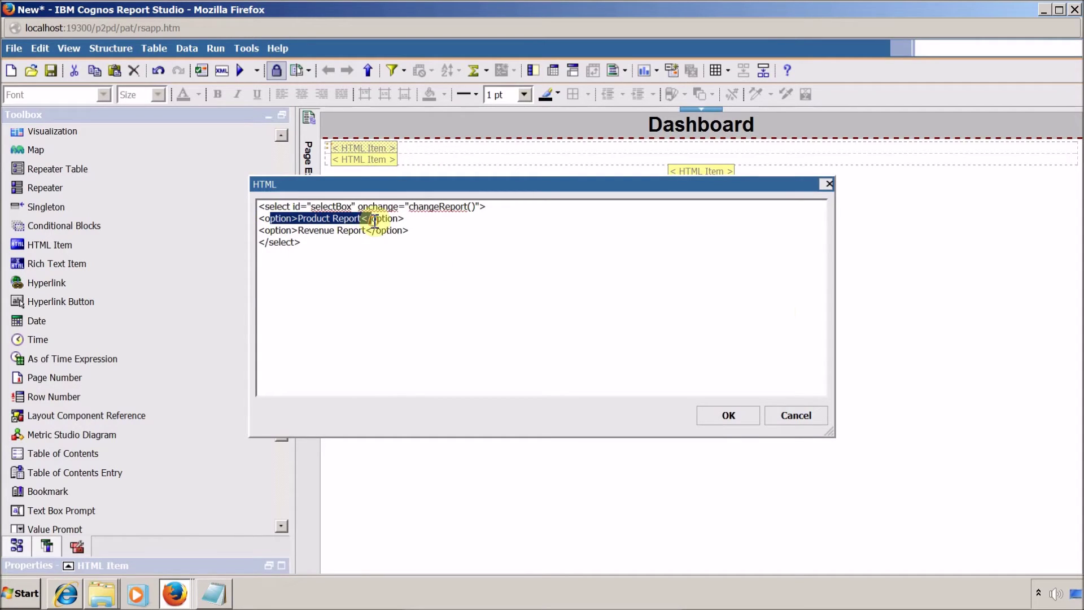
pyautogui.click(785, 419)
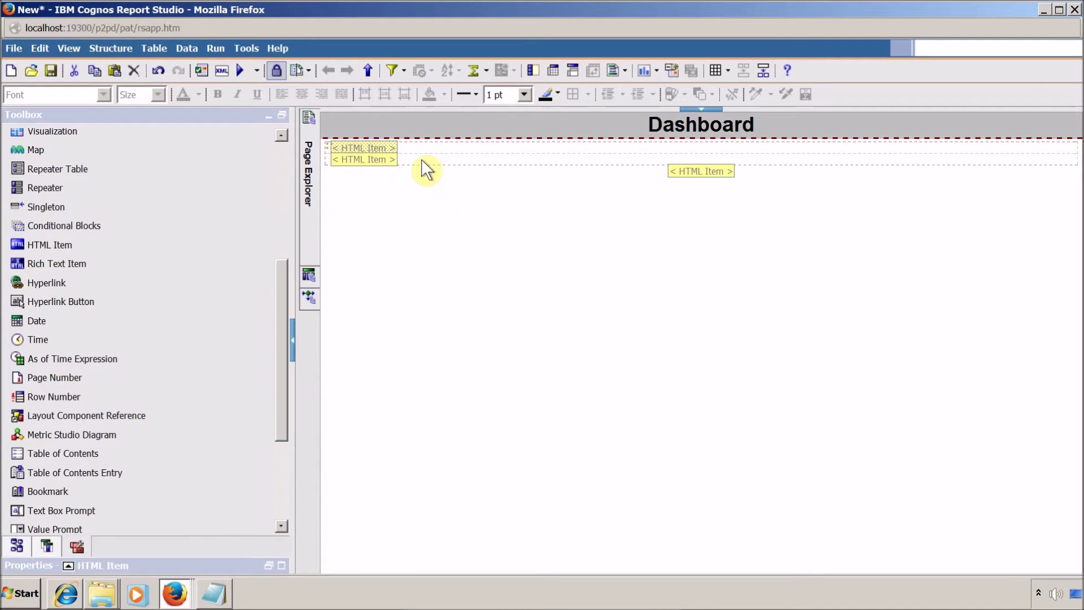
# Step: Reopen the iframe code and select the full Report_1 URL in Notepad
pyautogui.doubleClick(390, 161)
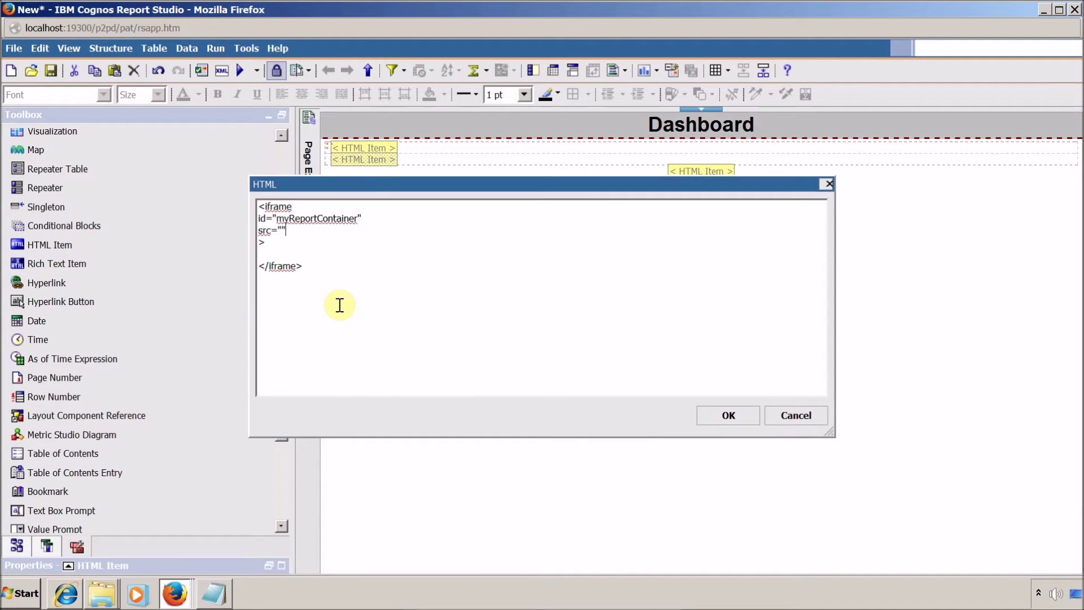
pyautogui.hotkey('alt', 'Tab')
pyautogui.hotkey('alt', 'Tab')
pyautogui.hotkey('alt', 'Tab')
pyautogui.moveTo(471, 62); pyautogui.dragTo(3, 11)
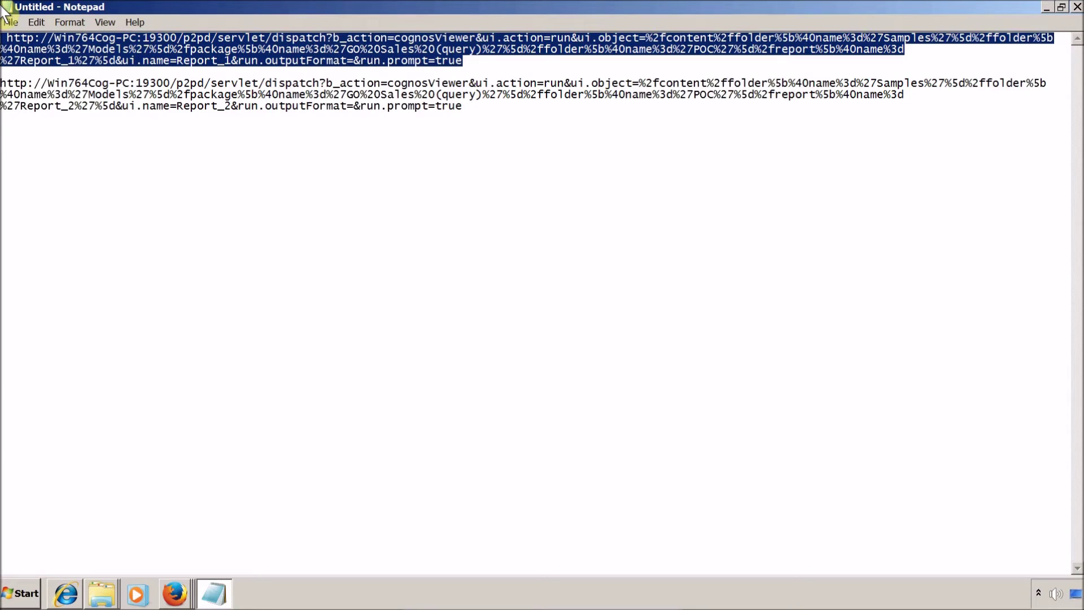
# Step: Paste the Report_1 URL into the iframe's src attribute and save the code
pyautogui.hotkey('alt', 'Tab')
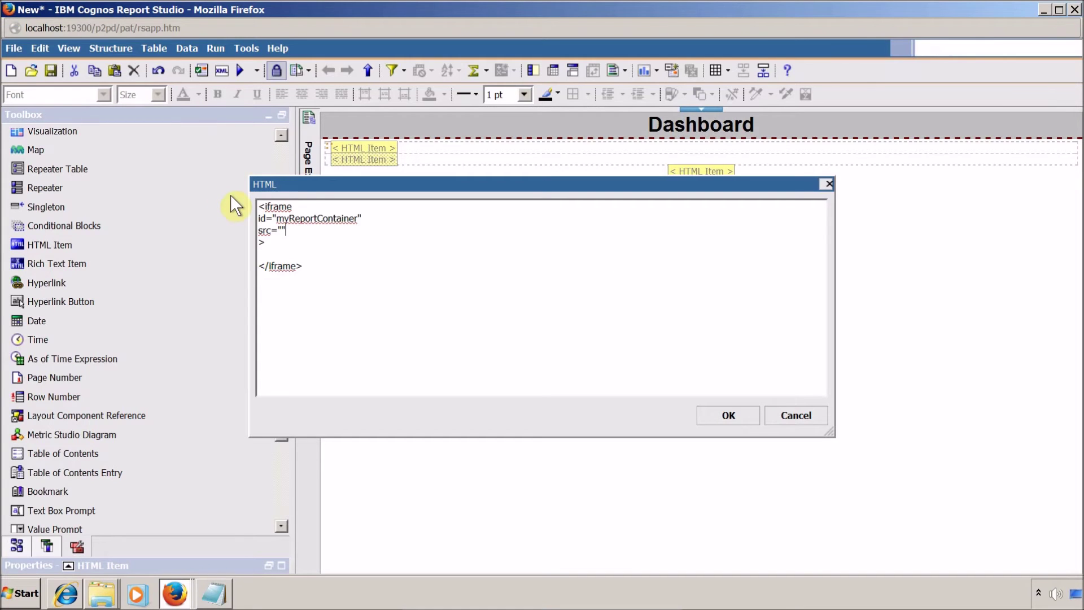
pyautogui.hotkey('ctrl', 'v')
pyautogui.click(725, 417)
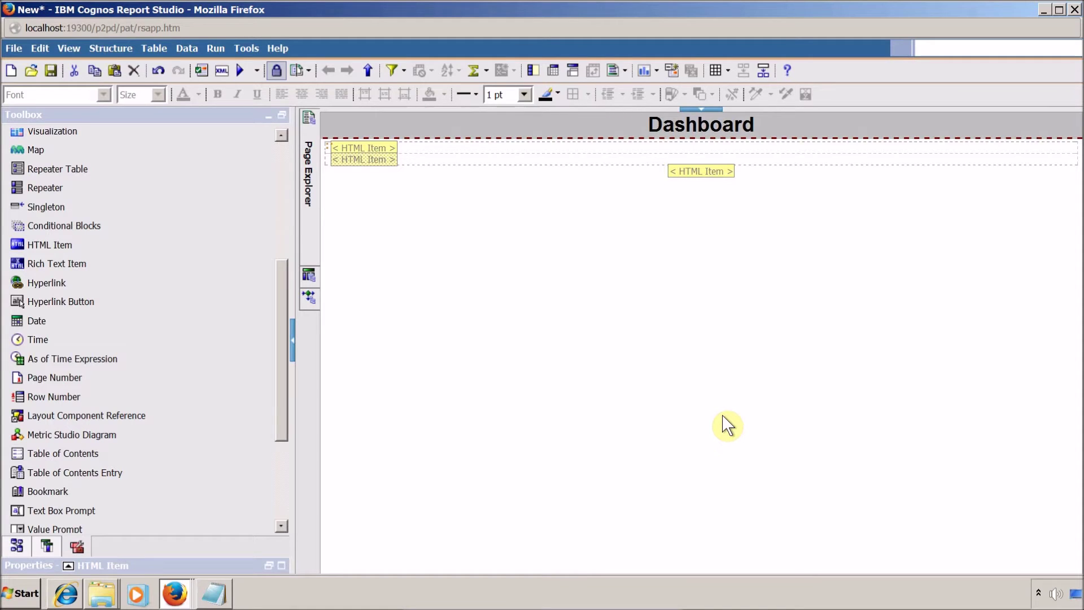
# Step: Check the Report_1 and Report_2 windows, then list the open Firefox windows
pyautogui.hotkey('alt', 'Tab')
pyautogui.hotkey('alt', 'Tab')
pyautogui.hotkey('alt', 'Tab')
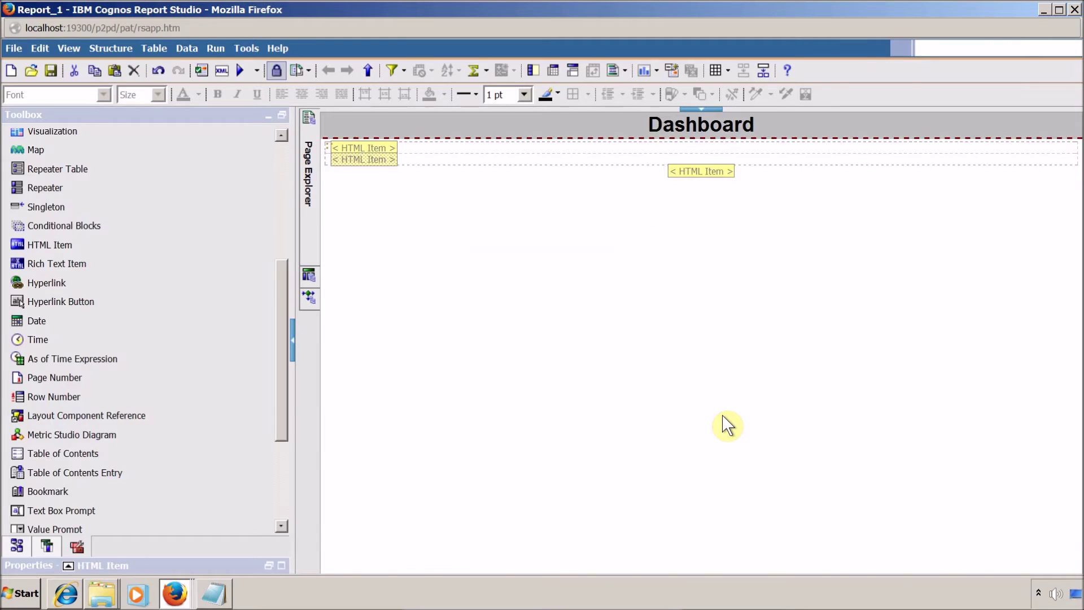
pyautogui.hotkey('alt', 'Tab')
pyautogui.hotkey('alt', 'Tab')
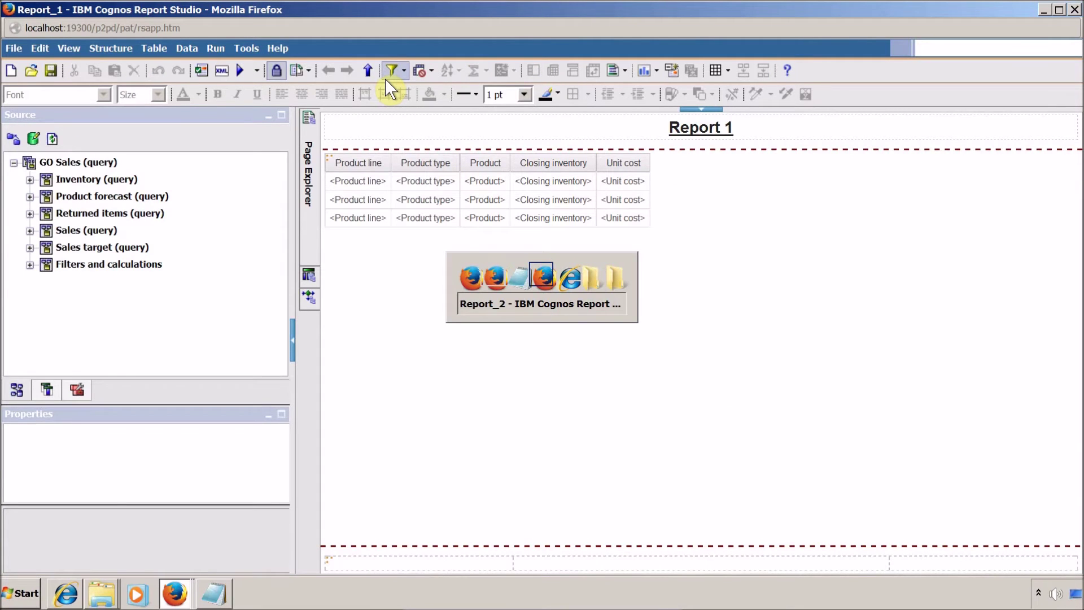
pyautogui.hotkey('alt', 'Tab')
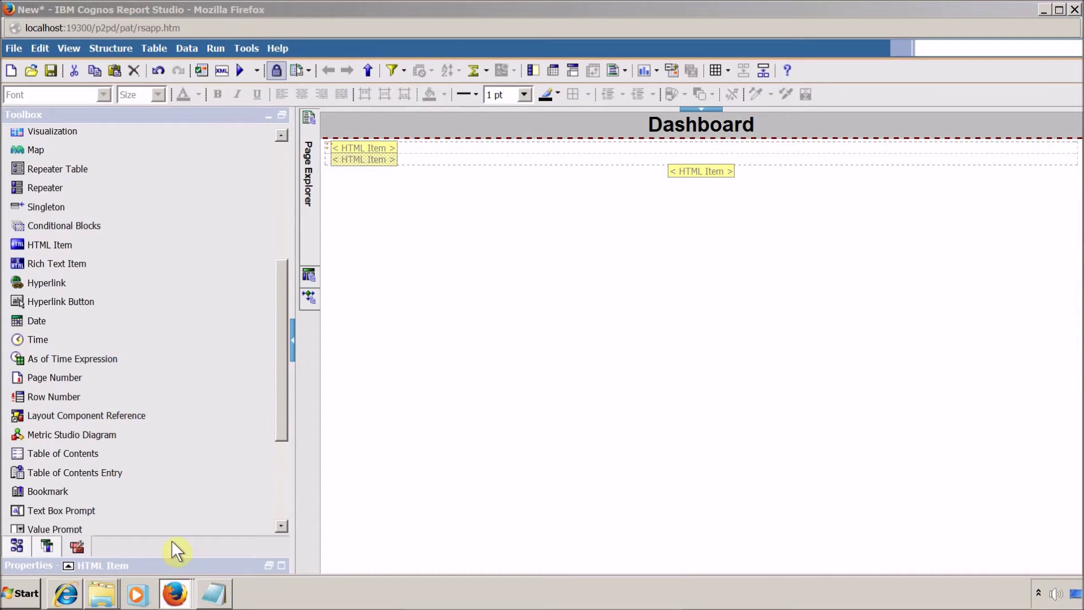
pyautogui.rightClick(172, 577)
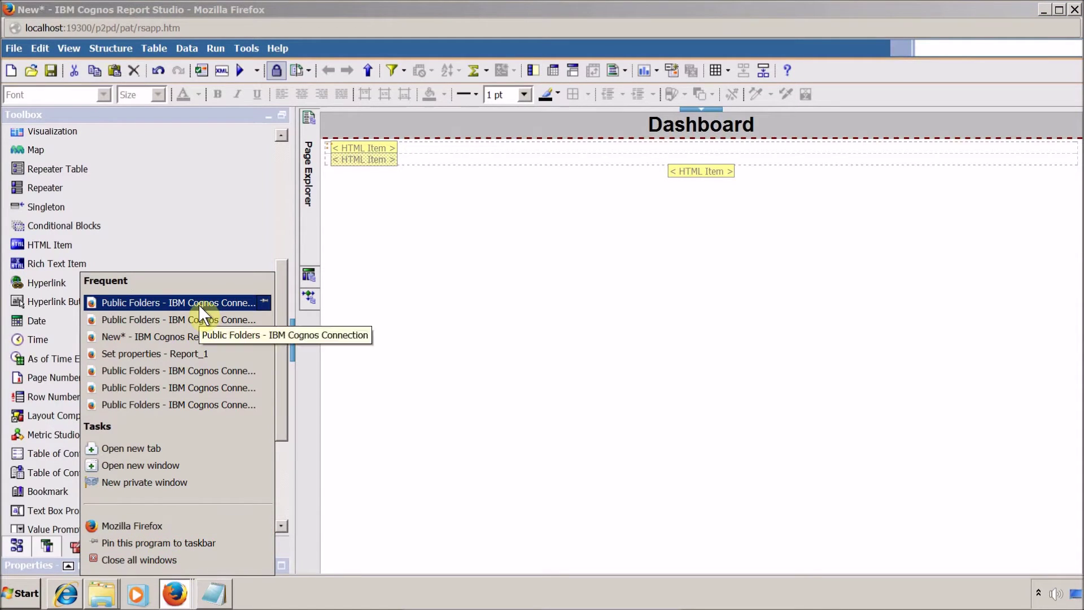
# Step: Open the Briefing Book's properties in Cognos Connection and display its search path and URL
pyautogui.click(204, 319)
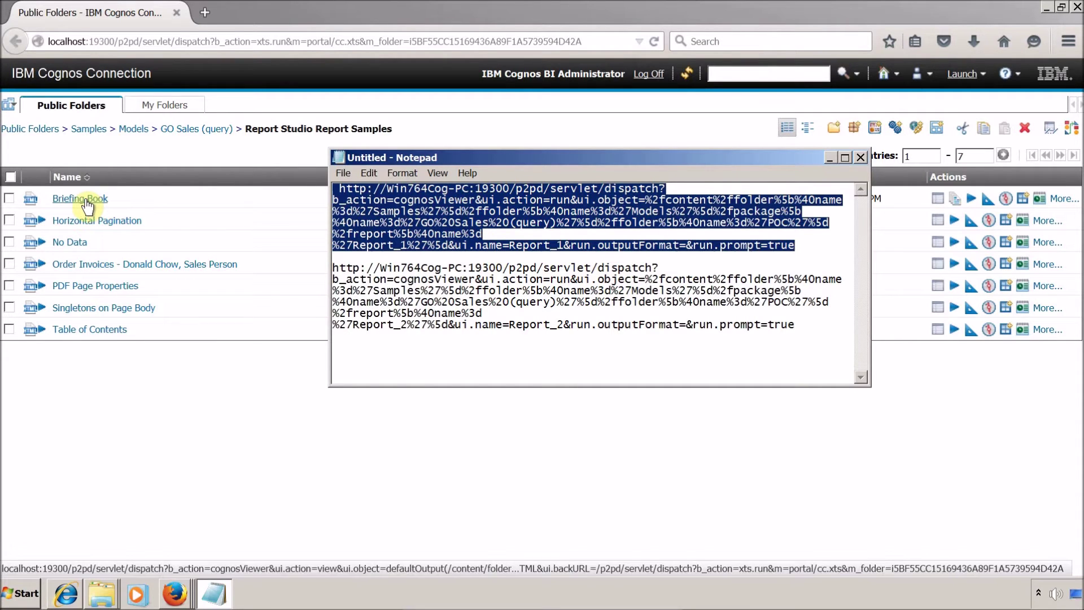
pyautogui.click(1066, 195)
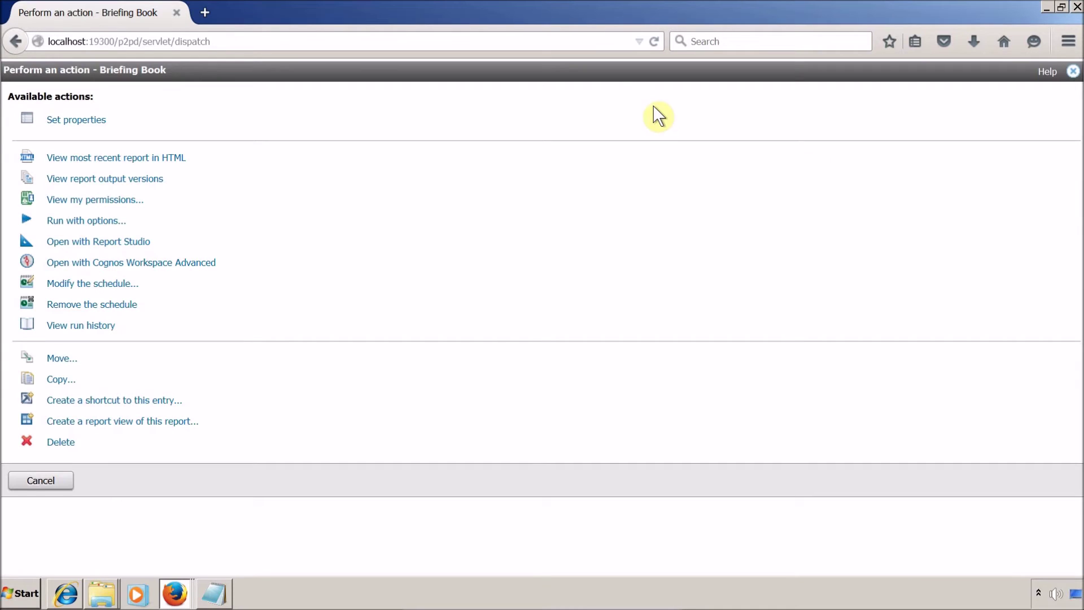
pyautogui.click(77, 122)
pyautogui.hotkey('alt', 'Tab')
pyautogui.moveTo(595, 157); pyautogui.dragTo(563, 142)
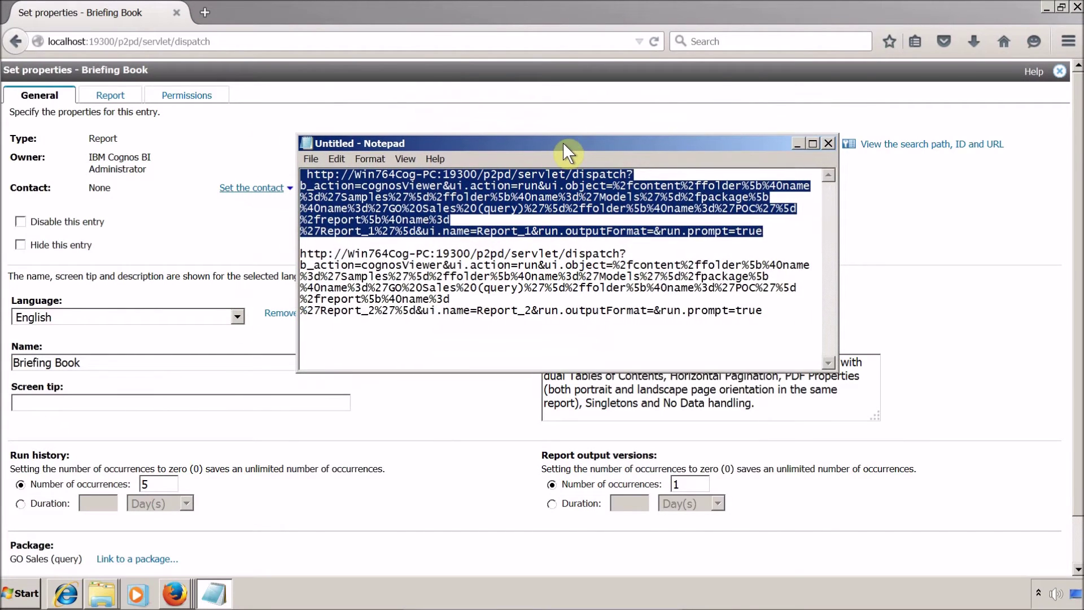
pyautogui.click(932, 145)
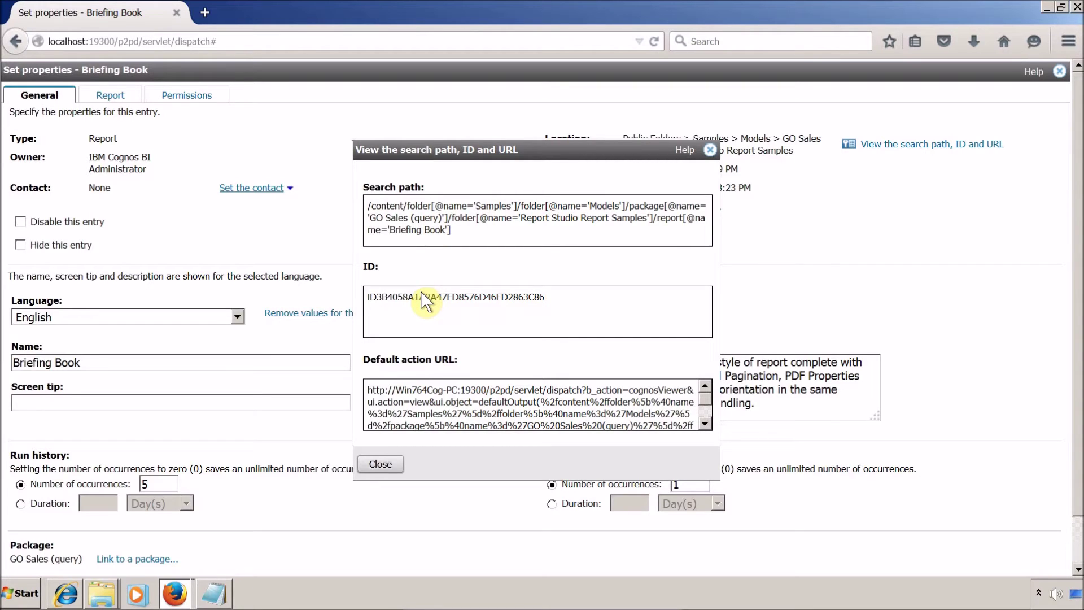
# Step: Copy the Briefing Book's default action URL and paste it below the other URLs in Notepad
pyautogui.click(400, 392)
pyautogui.hotkey('ctrl', 'c')
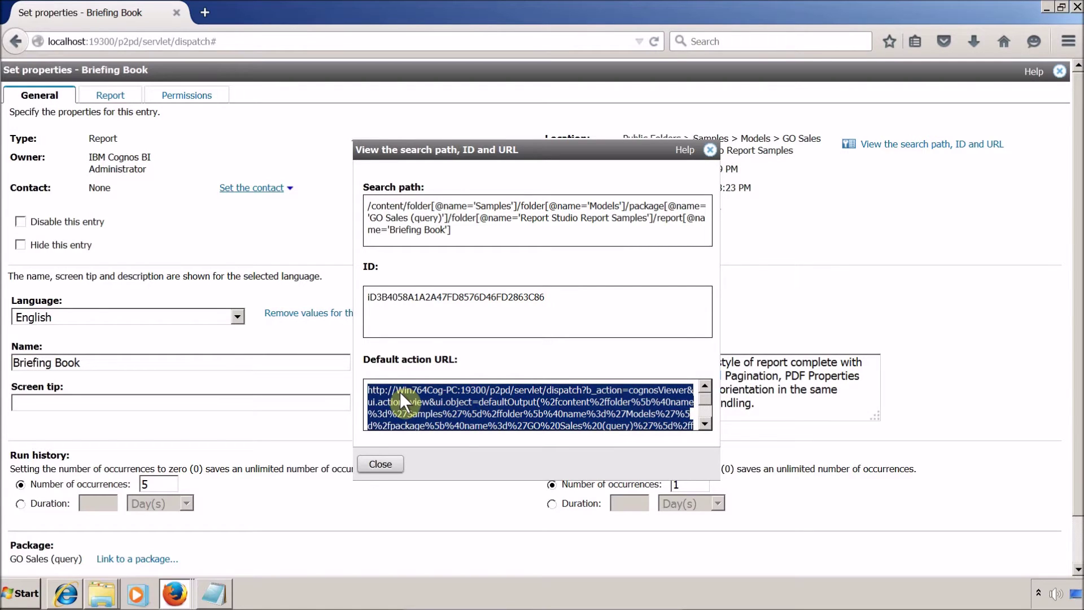
pyautogui.hotkey('alt', 'Tab')
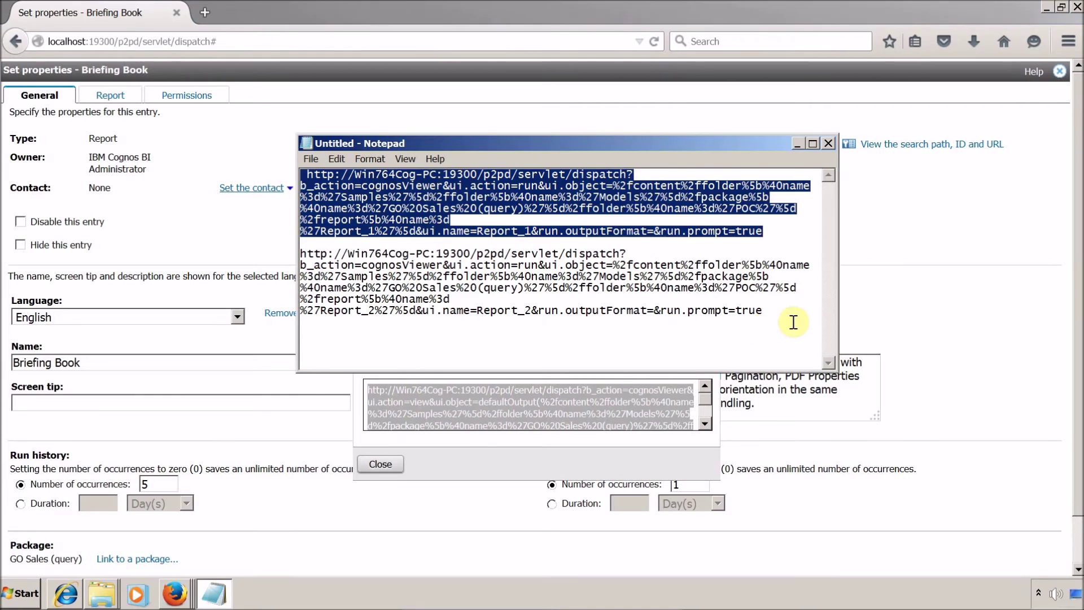
pyautogui.click(765, 327)
pyautogui.hotkey('ctrl', 'v')
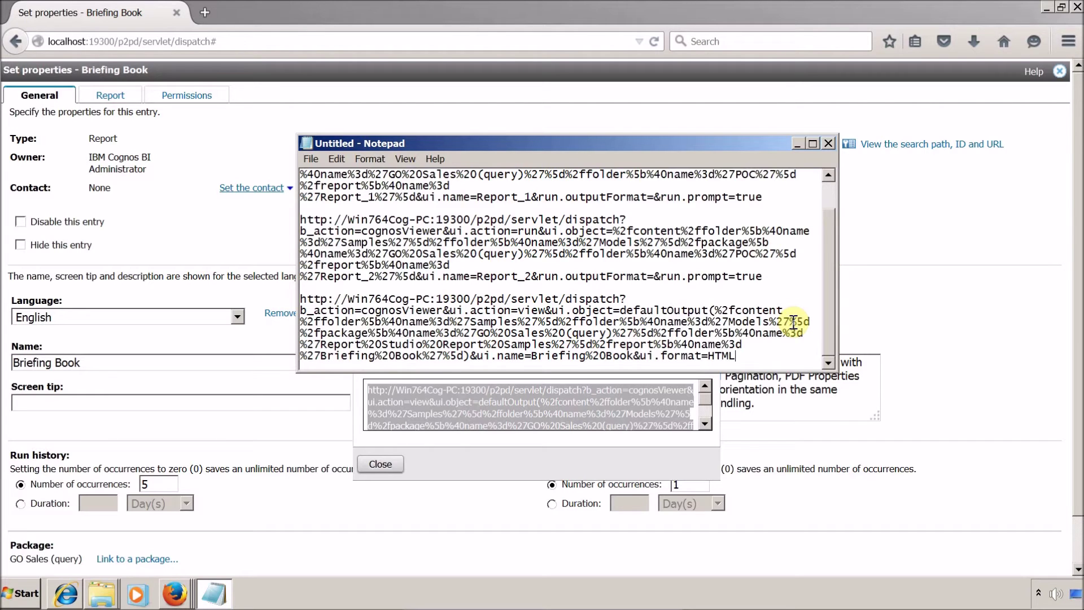
pyautogui.hotkey('alt', 'Tab')
pyautogui.hotkey('alt', 'Tab')
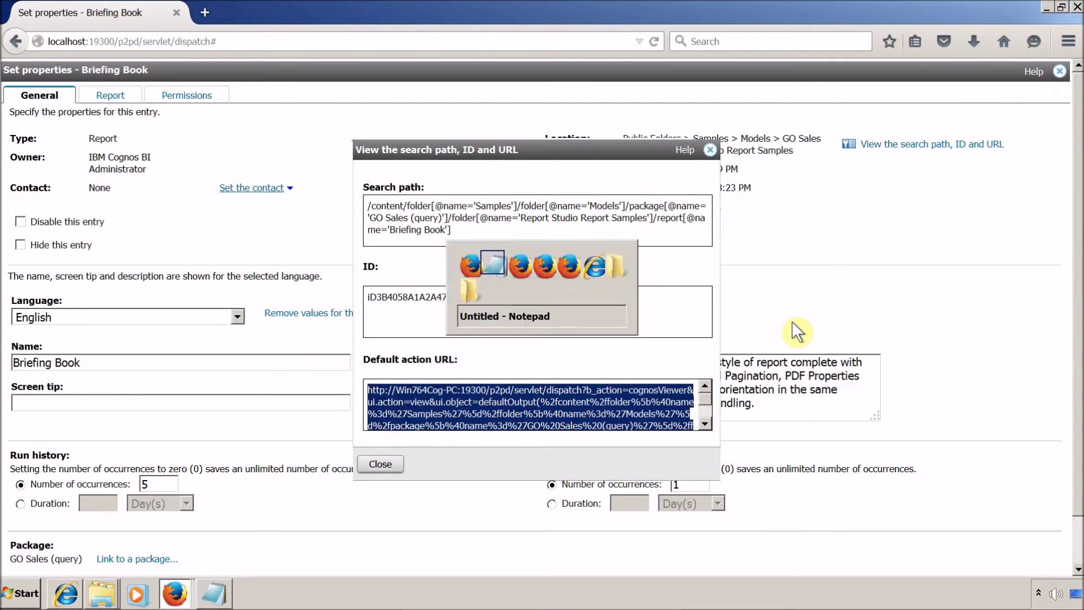
pyautogui.hotkey('alt', 'Tab')
pyautogui.hotkey('alt', 'Tab')
pyautogui.hotkey('alt', 'Tab')
pyautogui.hotkey('alt', 'Tab')
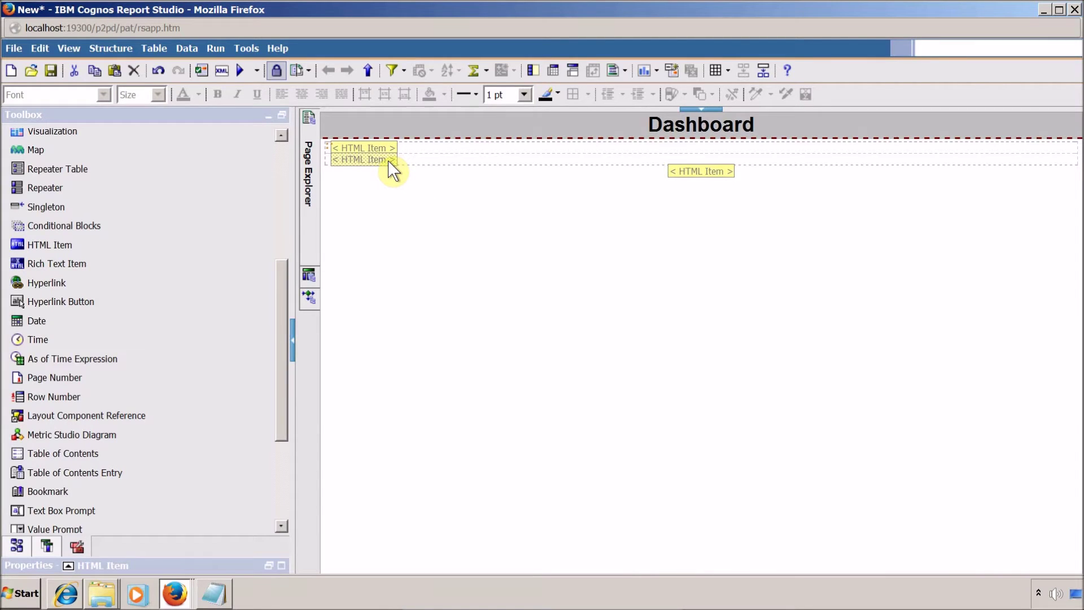
# Step: Review the iframe code, run the Dashboard, and inspect Report_1 in its small embedded frame
pyautogui.doubleClick(358, 161)
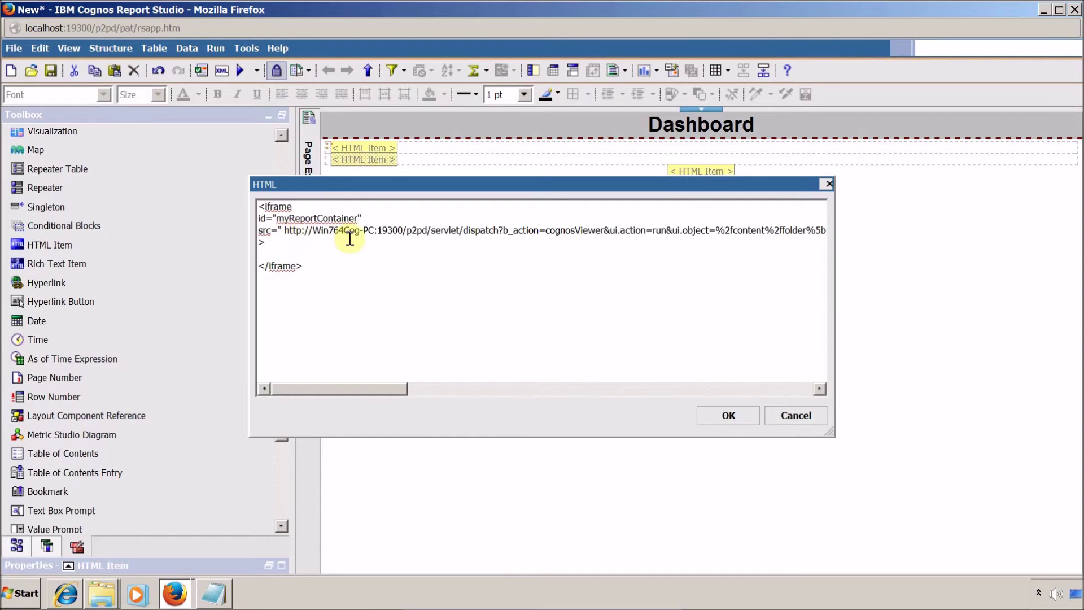
pyautogui.click(728, 415)
pyautogui.click(242, 69)
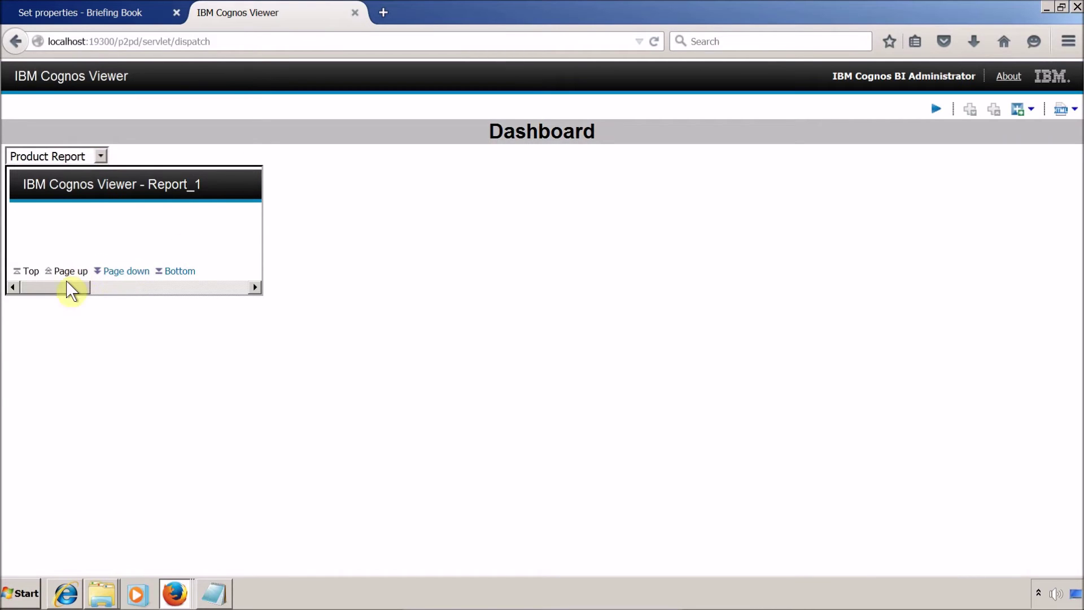
pyautogui.moveTo(66, 288); pyautogui.dragTo(223, 278)
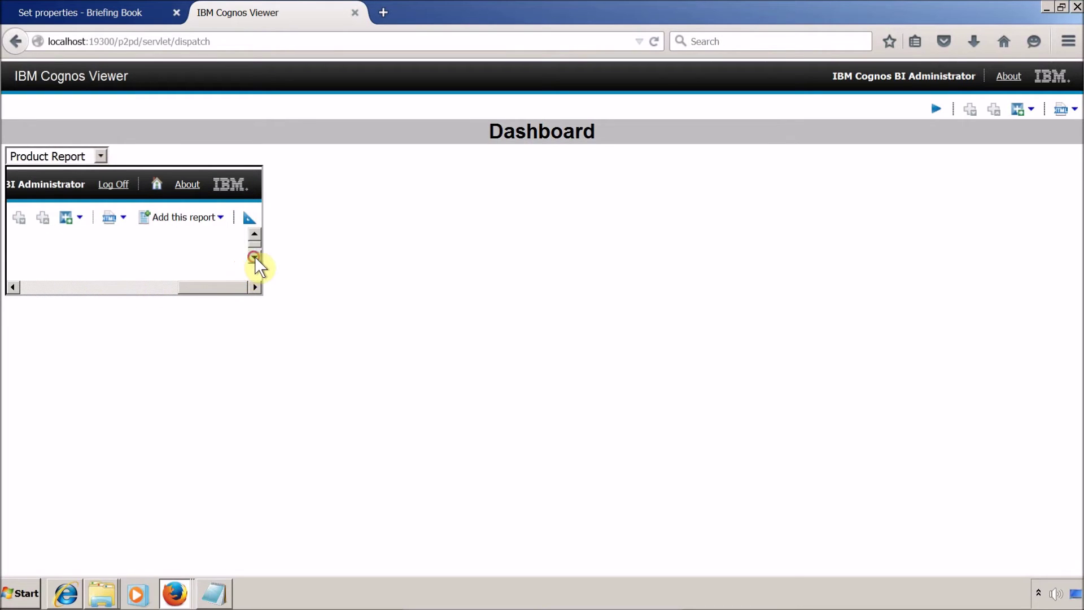
pyautogui.moveTo(242, 287); pyautogui.dragTo(68, 322)
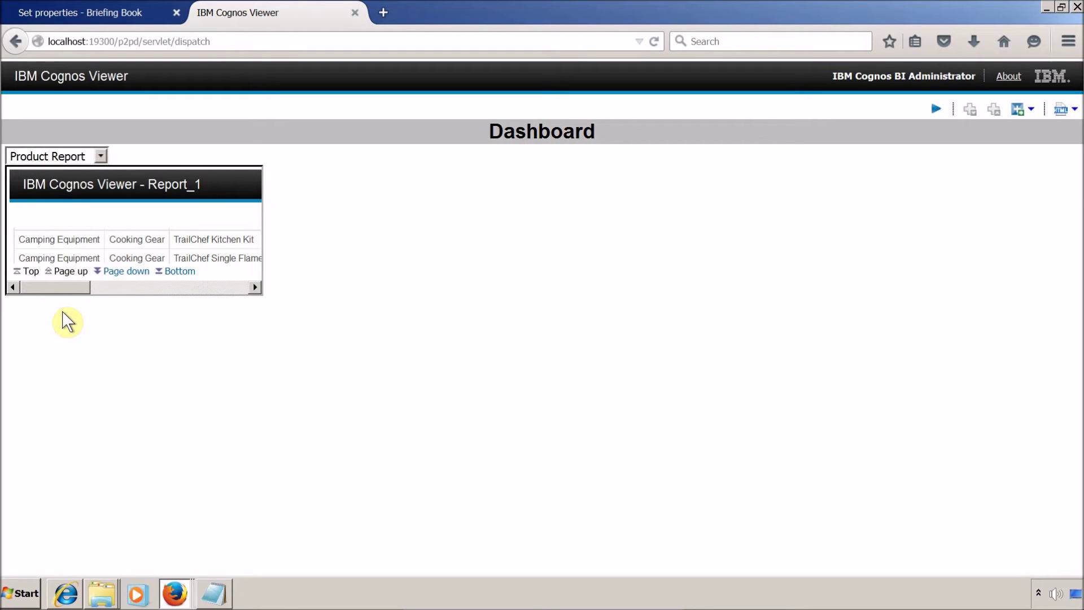
pyautogui.hotkey('alt', 'Tab')
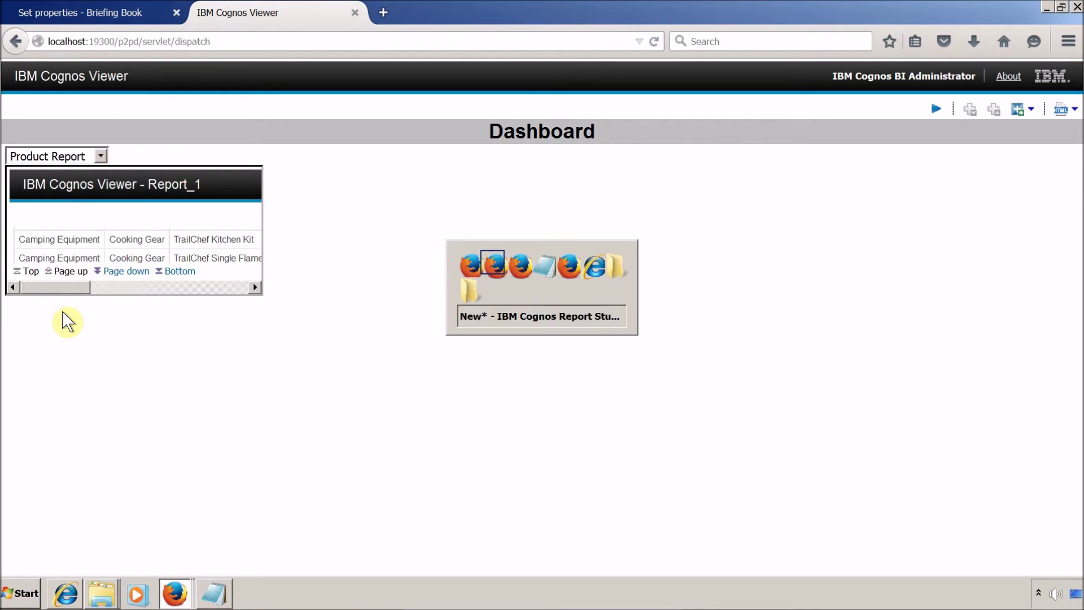
# Step: Add style="width:100%;height:100%" on a new line after the iframe's src and save
pyautogui.doubleClick(389, 160)
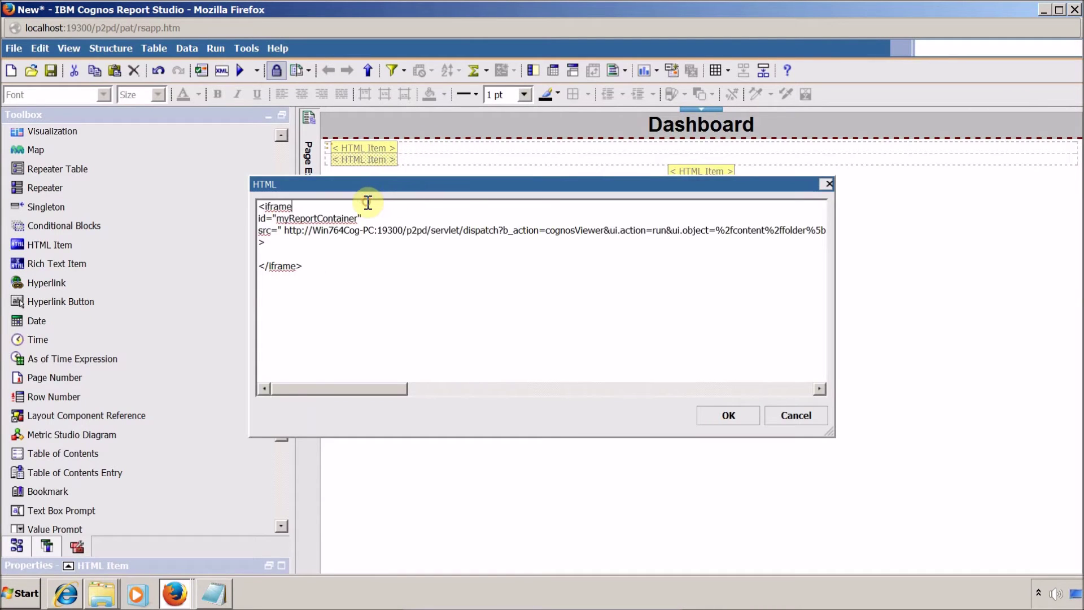
pyautogui.click(361, 234)
pyautogui.press('End')
pyautogui.press('Return')
pyautogui.write('style="')
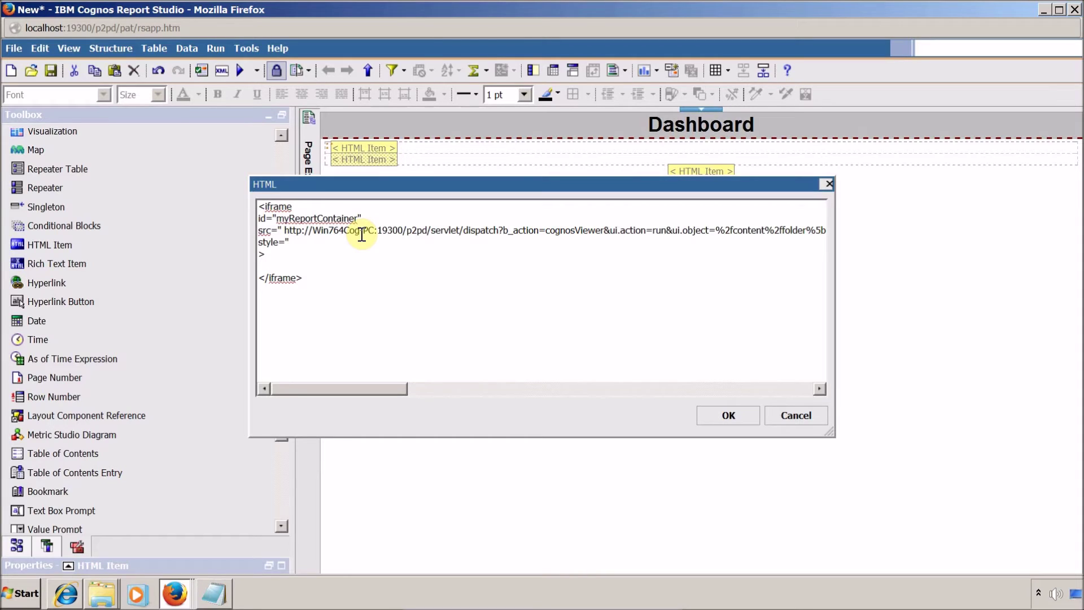
pyautogui.write('wind')
pyautogui.press('BackSpace')
pyautogui.press('BackSpace')
pyautogui.write('dth:100%;height:100%"')
pyautogui.click(731, 414)
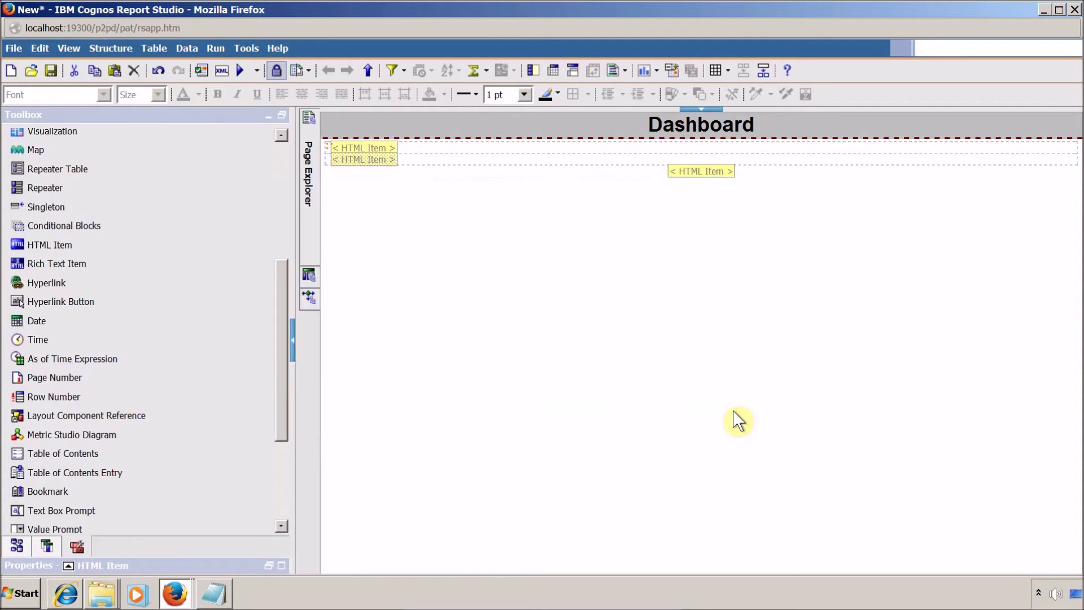
# Step: Set the iframe's table cell height to 400 px under Size & Overflow
pyautogui.click(551, 161)
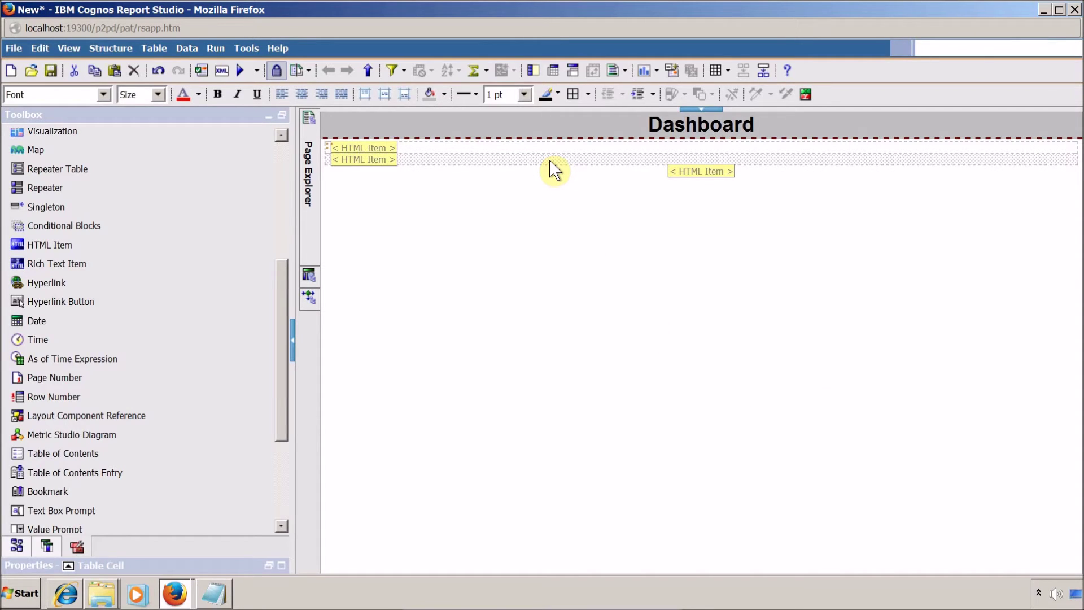
pyautogui.click(283, 566)
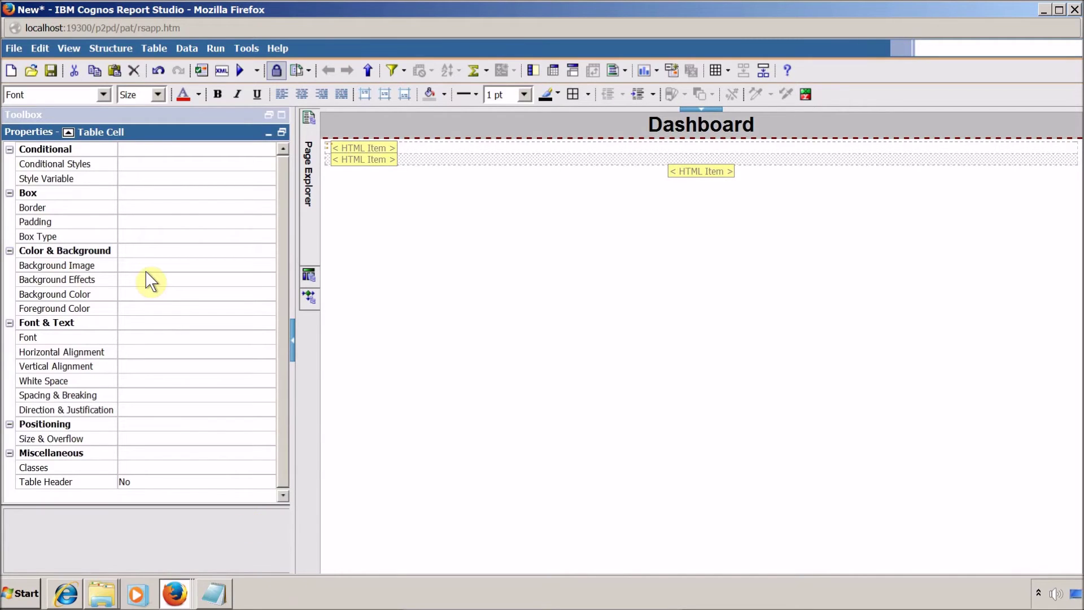
pyautogui.click(174, 440)
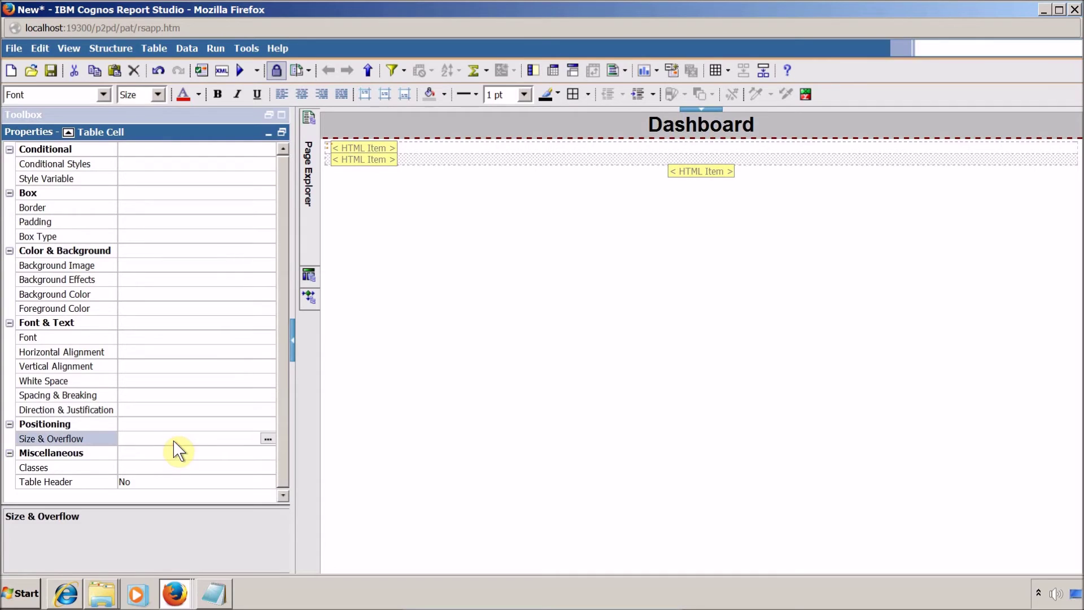
pyautogui.click(267, 439)
pyautogui.click(516, 262)
pyautogui.write('400')
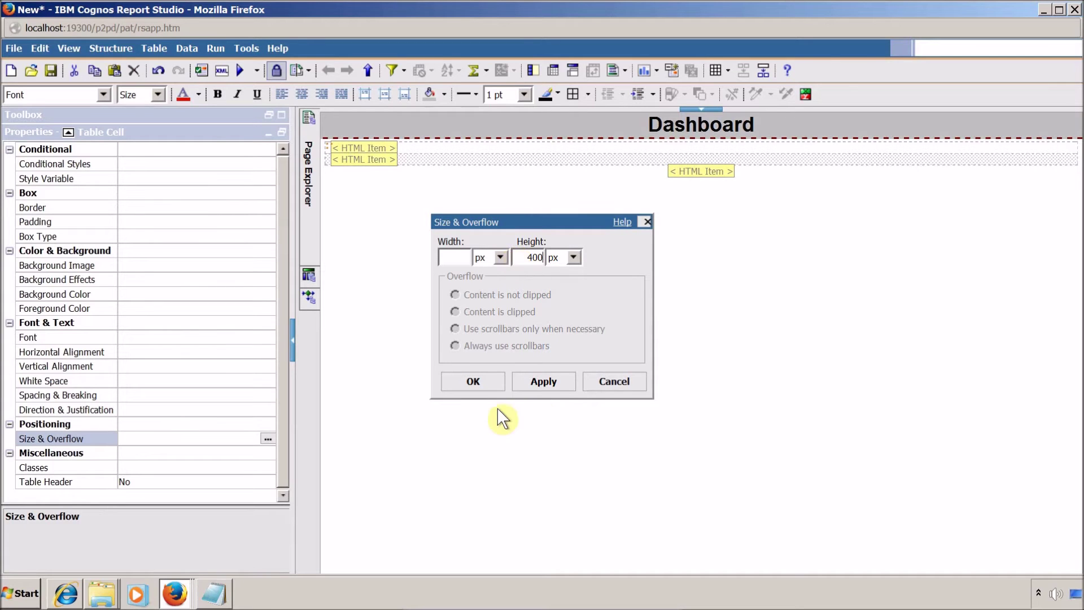
pyautogui.click(481, 382)
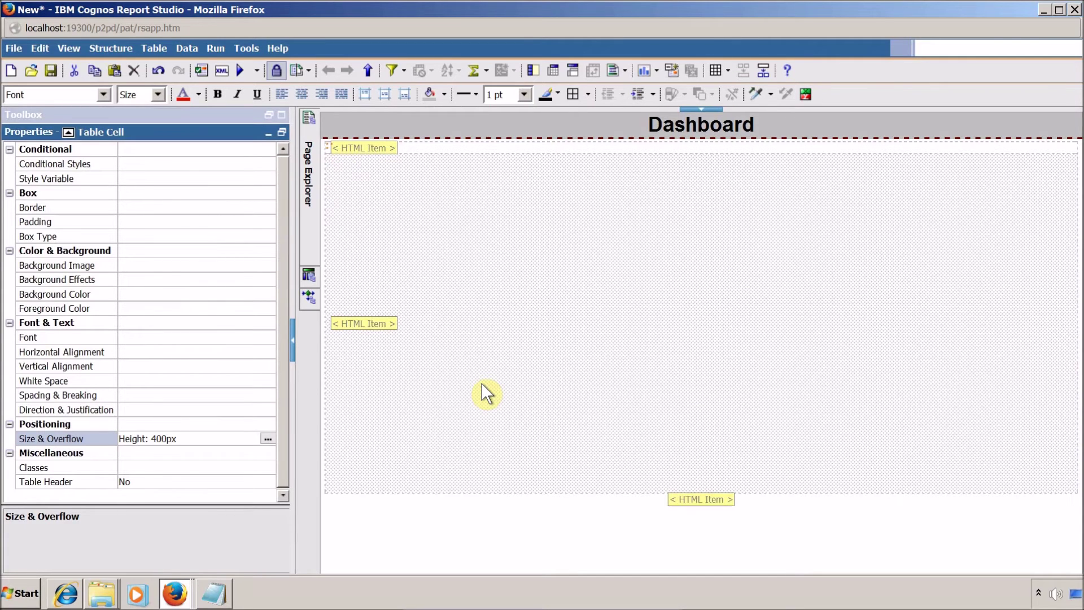
# Step: Align the cell's content to the top and run the Dashboard
pyautogui.click(405, 233)
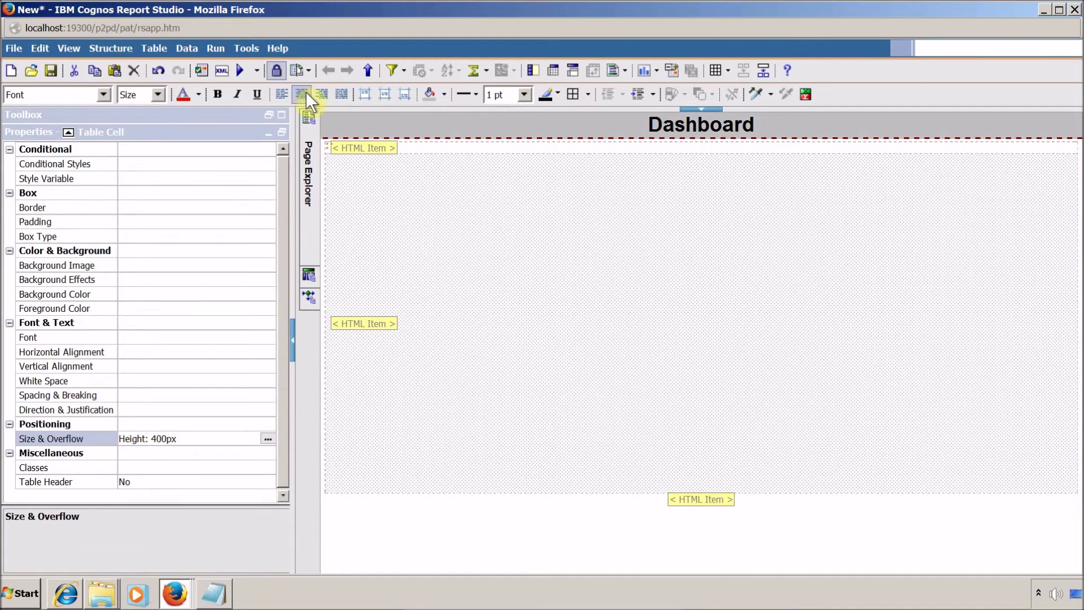
pyautogui.click(365, 99)
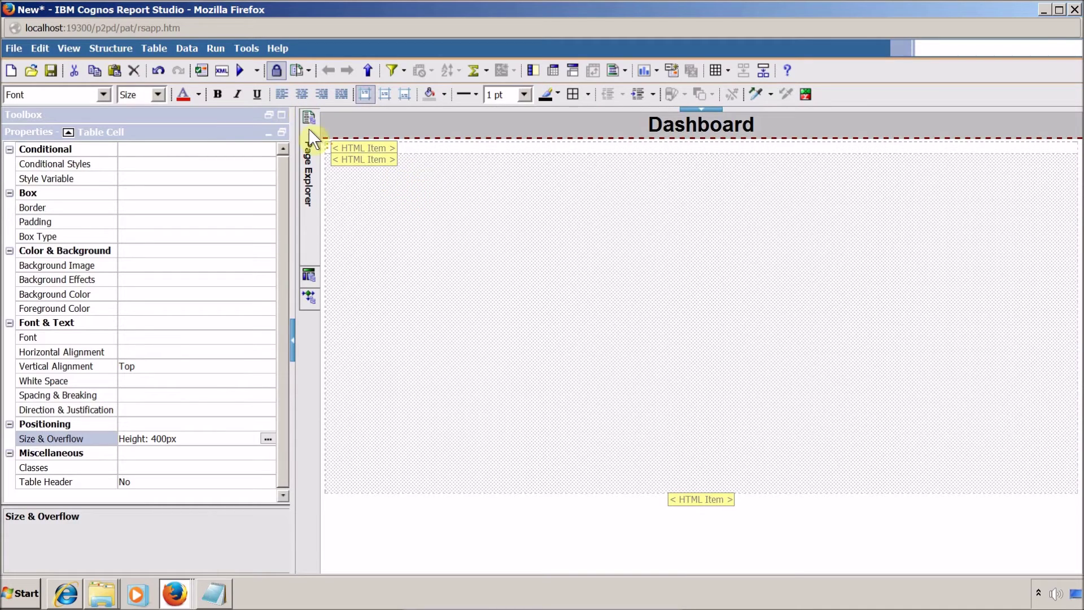
pyautogui.click(240, 71)
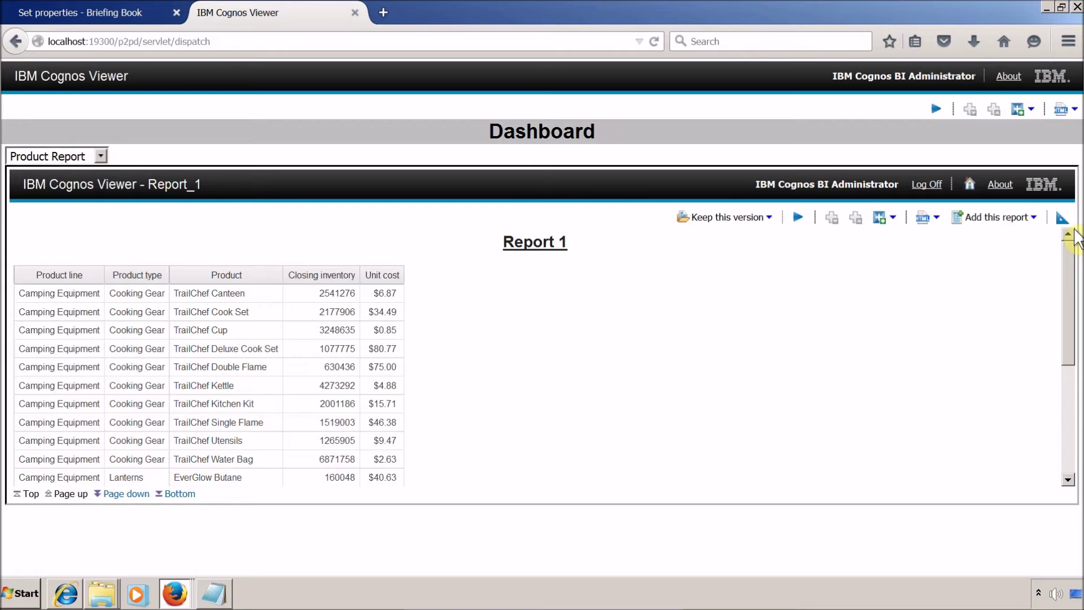
# Step: Switch the dropdown to Revenue Report and back to Product Report, dismissing the '1' alert each time
pyautogui.click(65, 151)
pyautogui.click(70, 183)
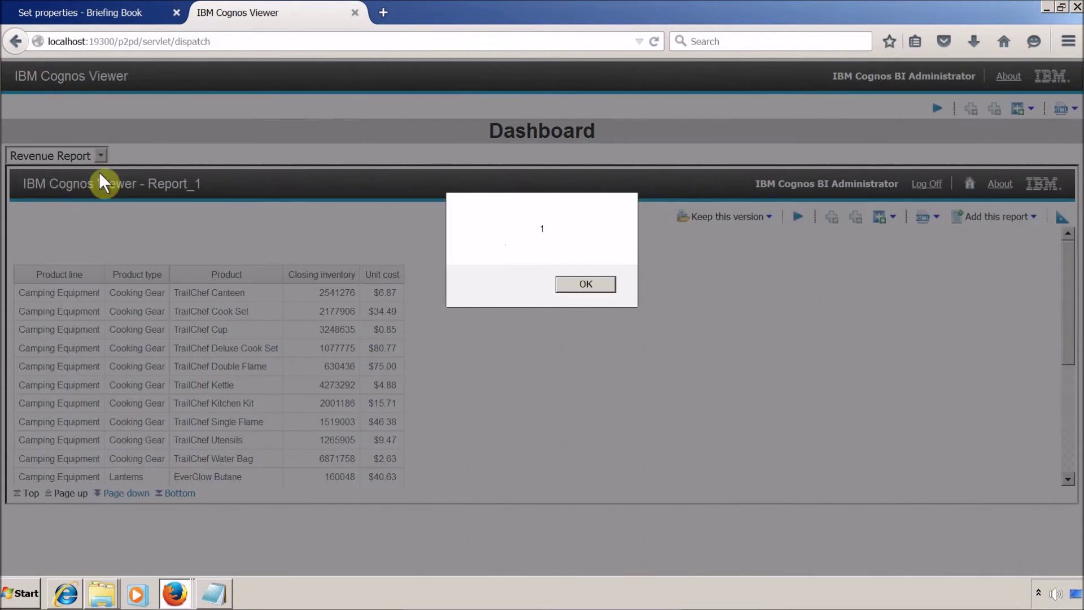
pyautogui.click(587, 284)
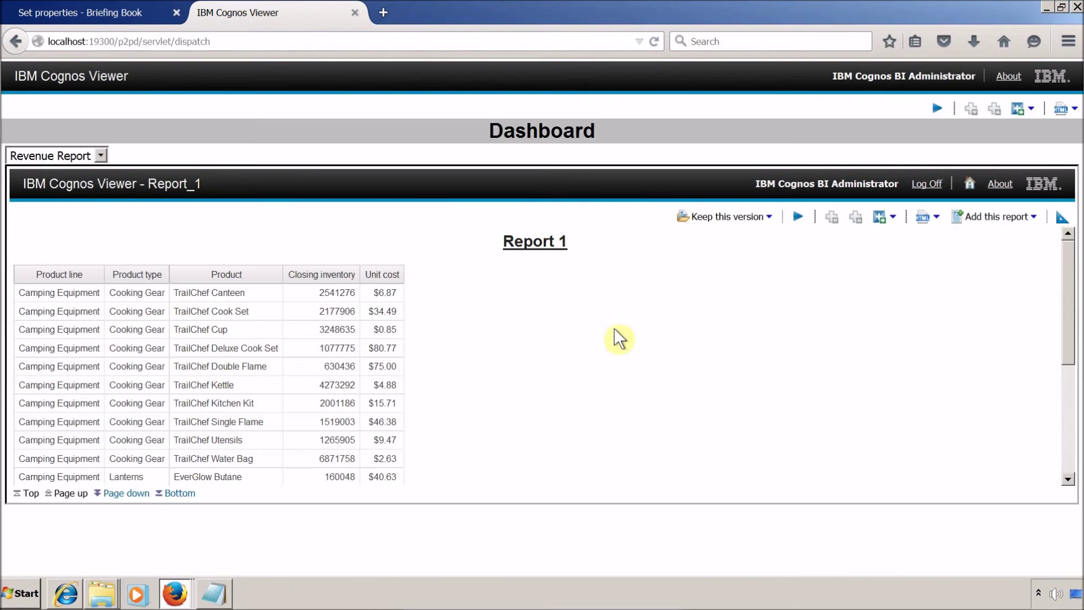
pyautogui.press('Up')
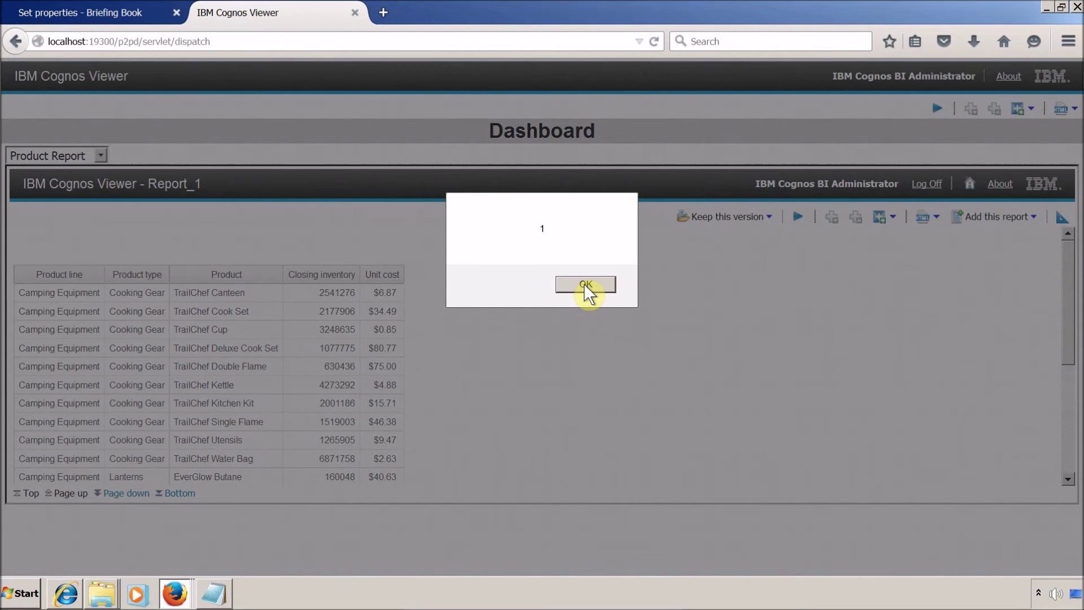
pyautogui.click(585, 284)
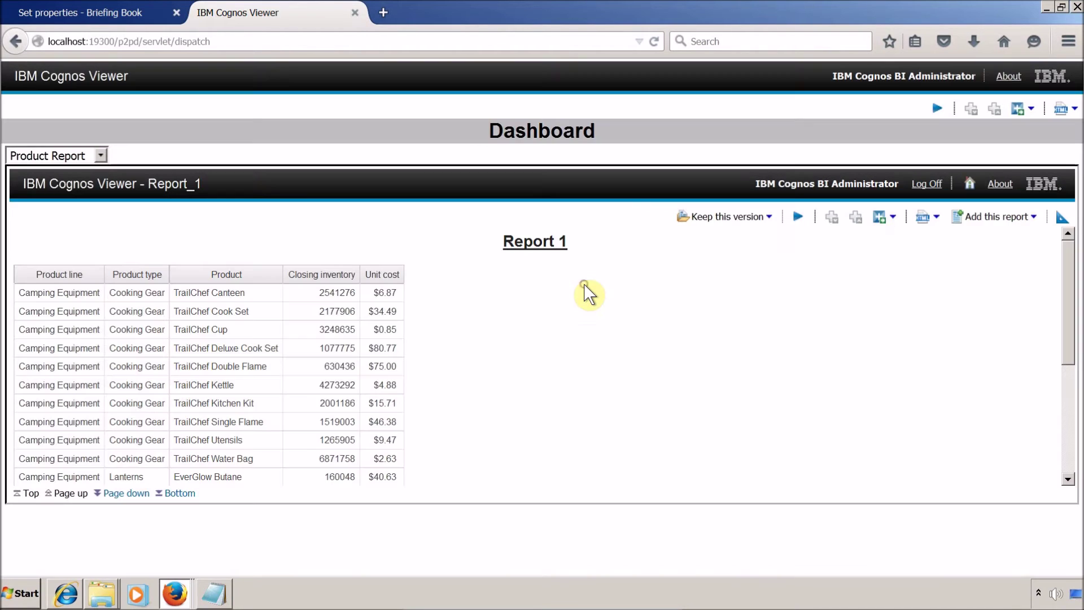
pyautogui.hotkey('alt', 'Tab')
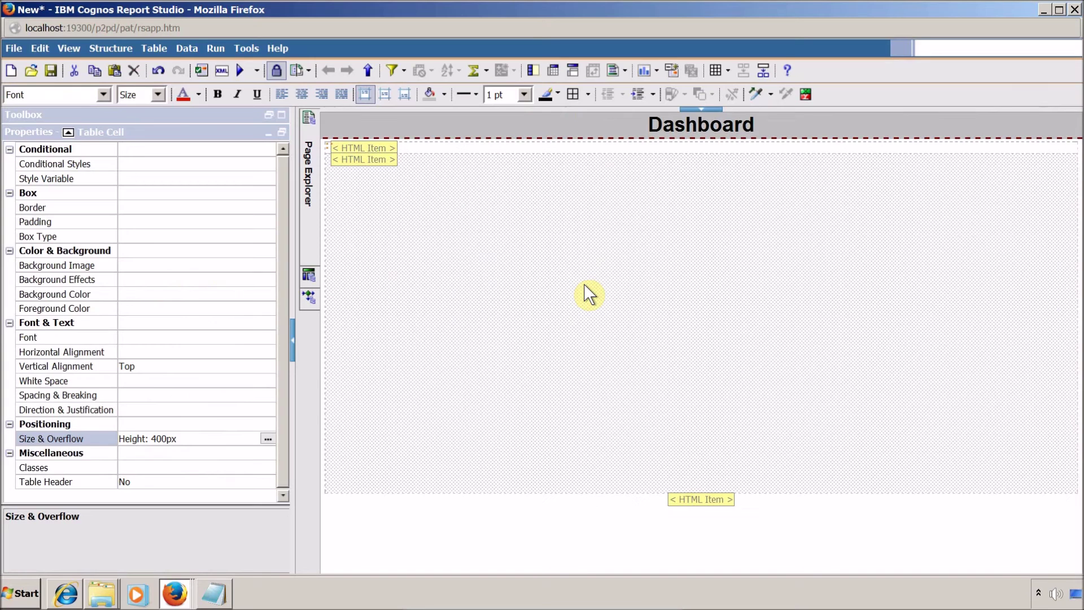
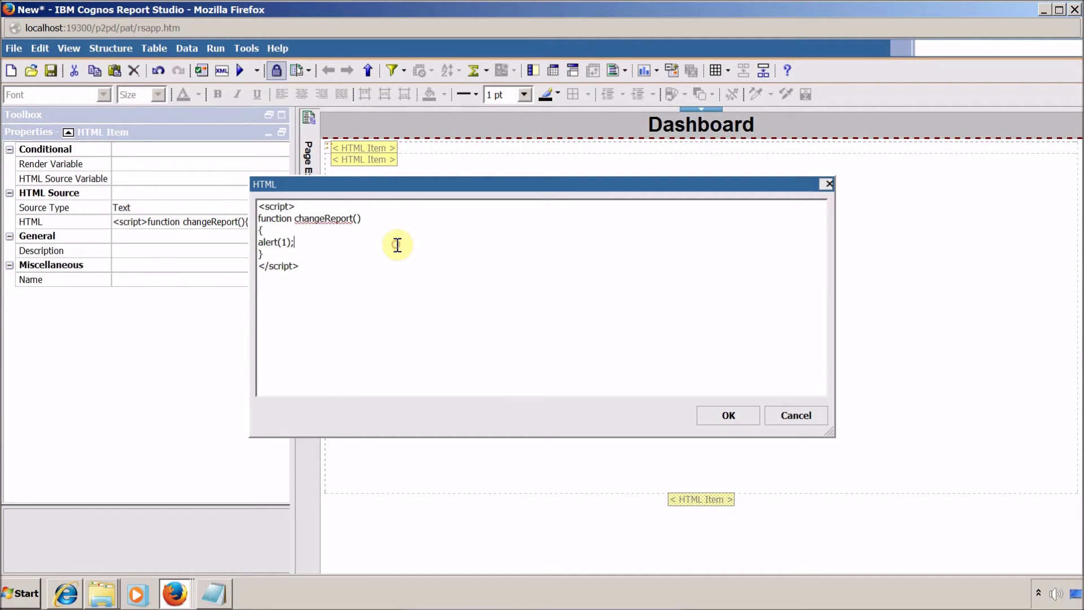
# Step: Delete the alert(1); test line from changeReport and look up the dropdown's id, selectBox
pyautogui.hotkey('shift', 'Home')
pyautogui.press('Delete')
pyautogui.press('Escape')
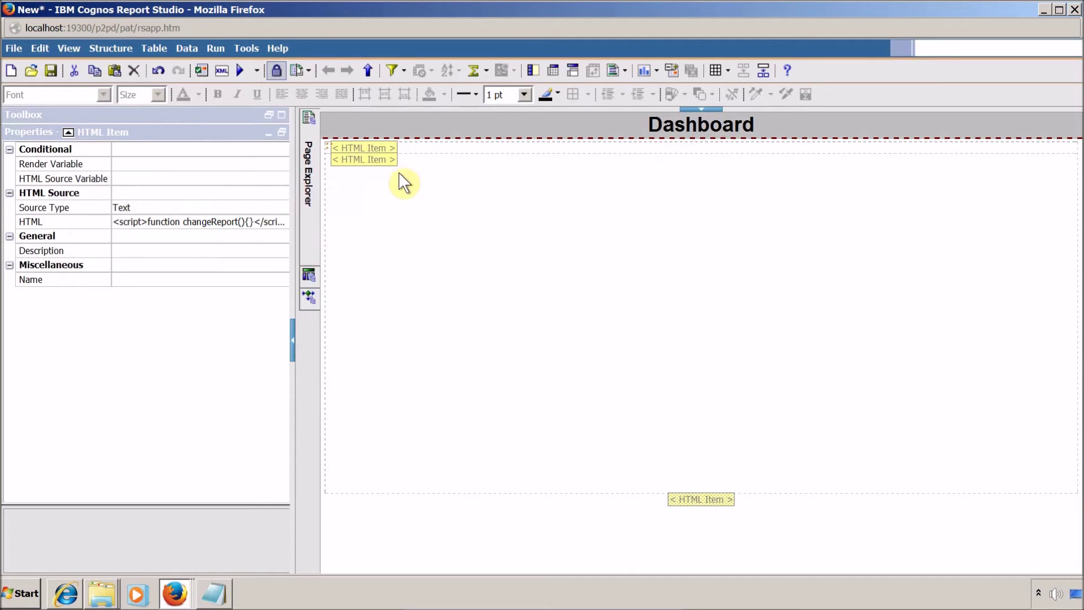
pyautogui.doubleClick(381, 148)
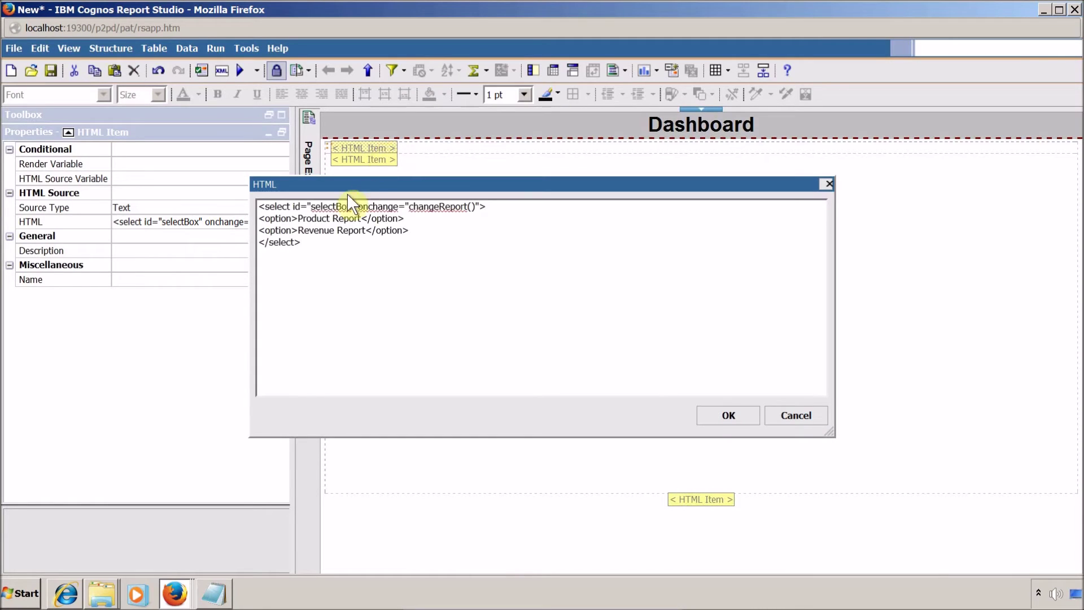
pyautogui.doubleClick(327, 207)
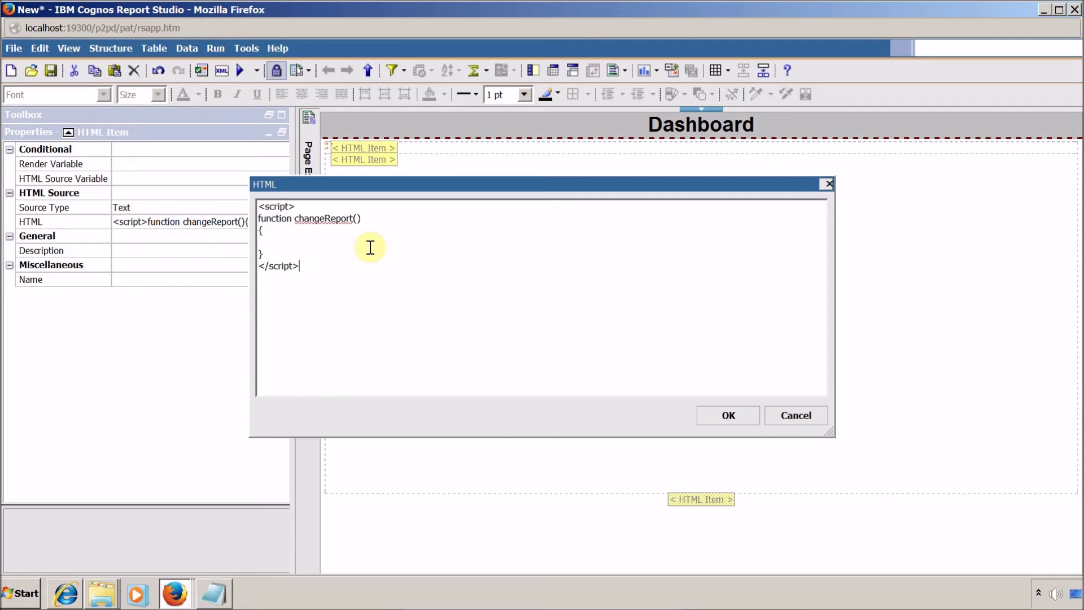
# Step: Add var sltBox = document.getElementById("selectBox"); and begin the selectedValue variable
pyautogui.write('var sltBox = document.getElement')
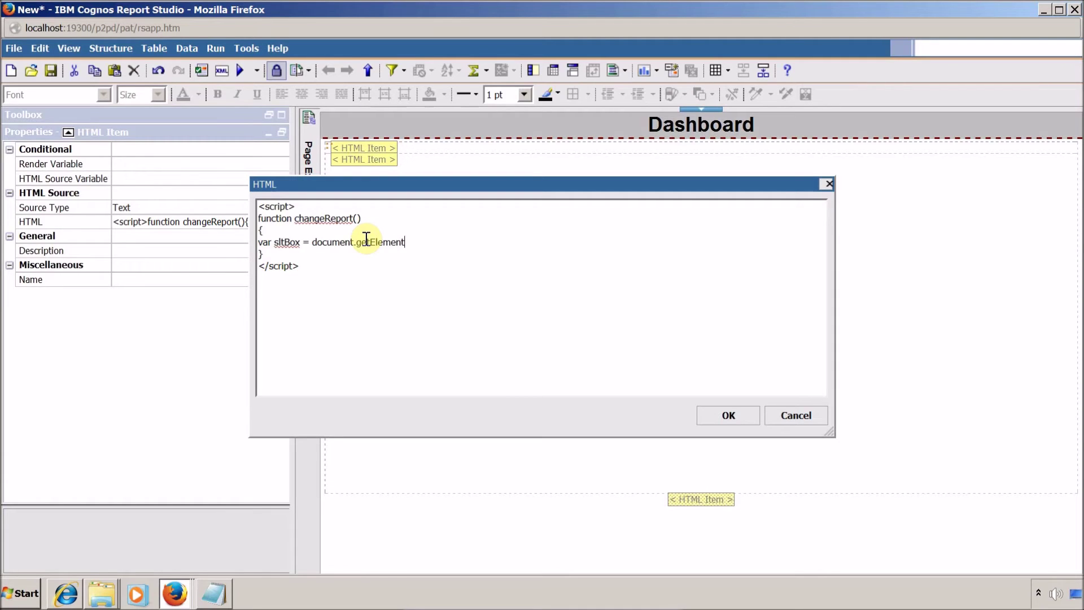
pyautogui.write('ById("selectBox"')
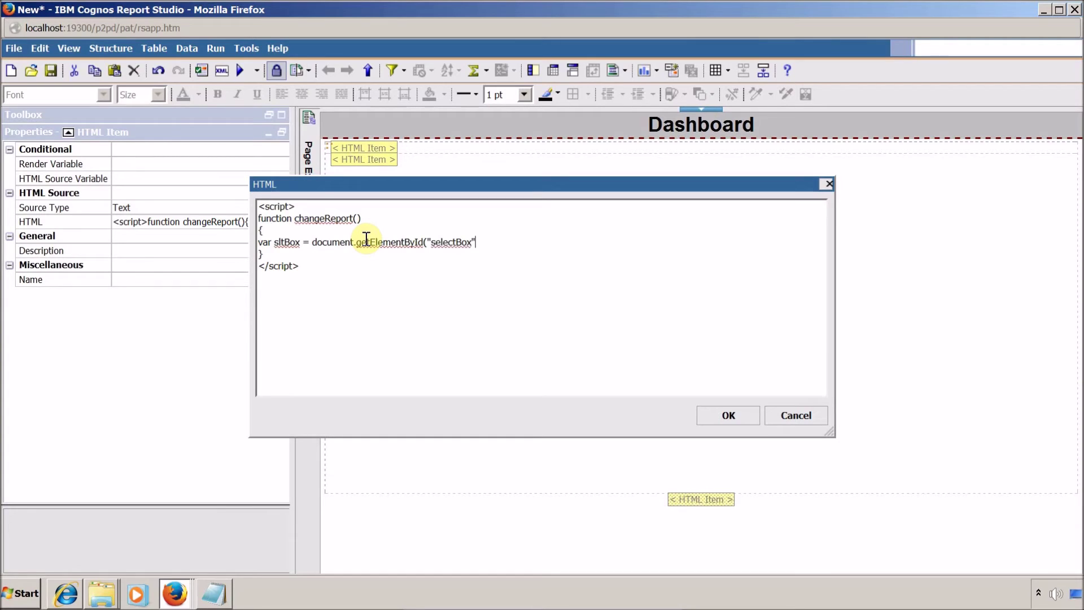
pyautogui.write(');')
pyautogui.press('Return')
pyautogui.write('var')
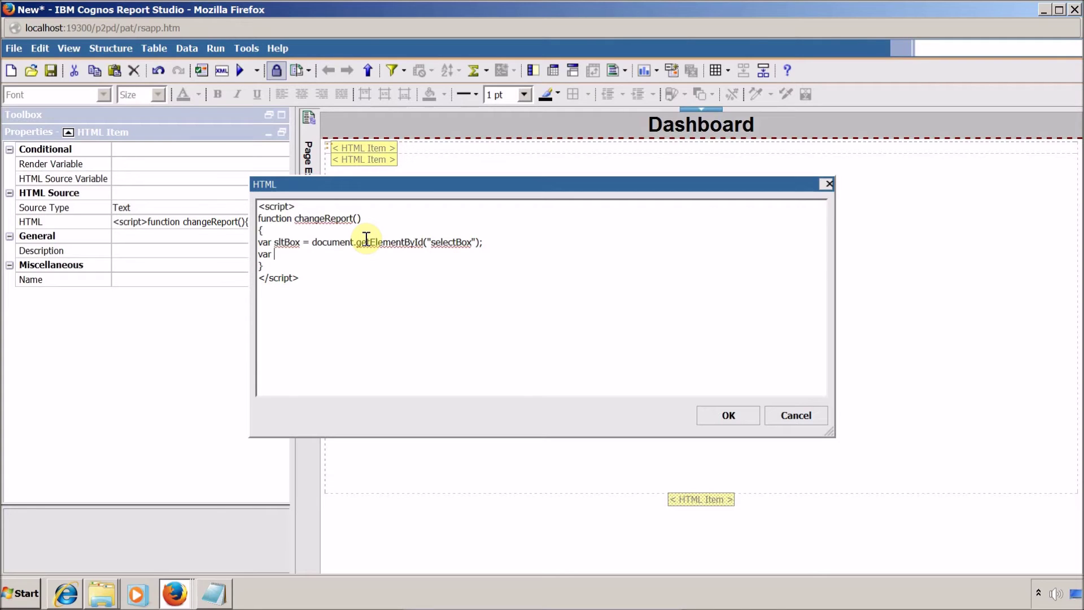
pyautogui.write(' selectedValue =')
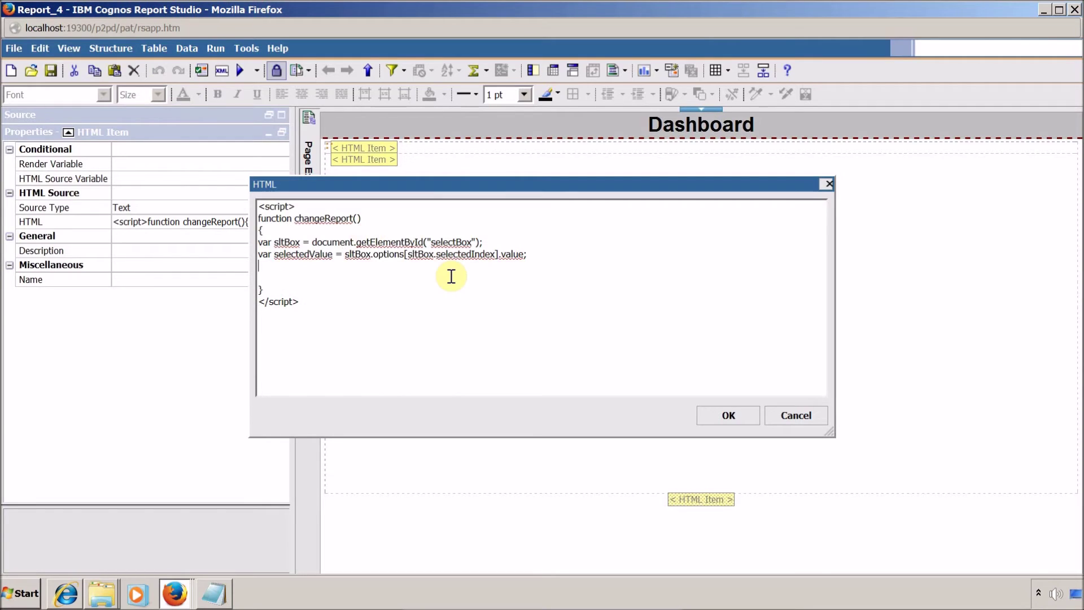
# Step: Add alert(selectedValue); to show the chosen option and confirm the script
pyautogui.press('Up')
pyautogui.hotkey('ctrl', 'Right')
pyautogui.hotkey('shift', 'Right')
pyautogui.hotkey('shift', 'Right')
pyautogui.hotkey('shift', 'Right')
pyautogui.hotkey('shift', 'Right')
pyautogui.hotkey('shift', 'Right')
pyautogui.hotkey('shift', 'Right')
pyautogui.hotkey('shift', 'Right')
pyautogui.hotkey('shift', 'Right')
pyautogui.hotkey('shift', 'Right')
pyautogui.hotkey('shift', 'Right')
pyautogui.hotkey('shift', 'Right')
pyautogui.hotkey('shift', 'Right')
pyautogui.hotkey('shift', 'Right')
pyautogui.hotkey('ctrl', 'c')
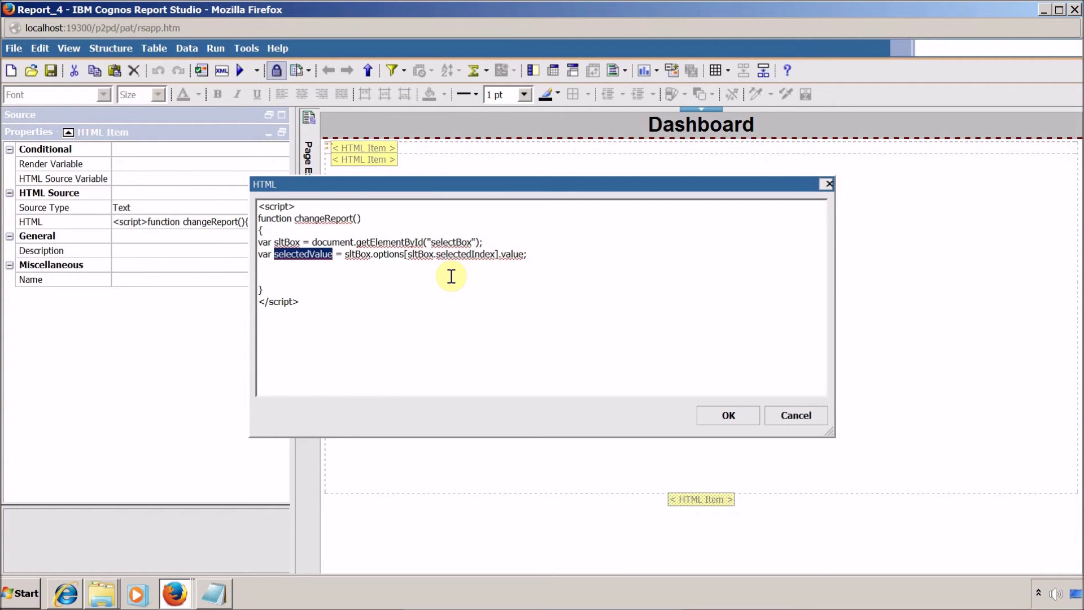
pyautogui.press('Down')
pyautogui.write('alert(')
pyautogui.hotkey('ctrl', 'v')
pyautogui.write(');')
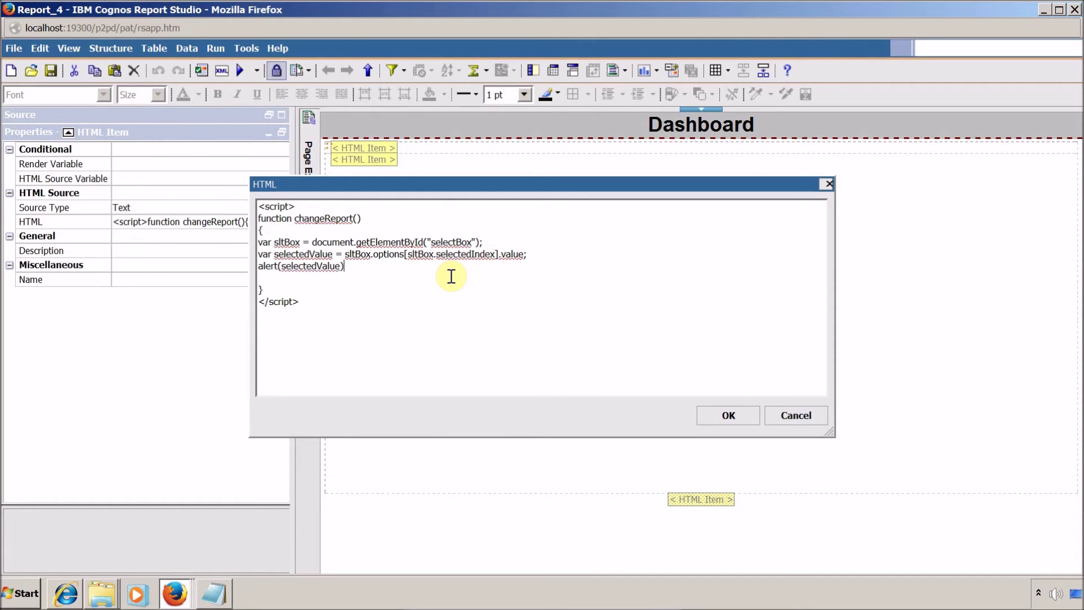
pyautogui.click(715, 416)
pyautogui.click(718, 423)
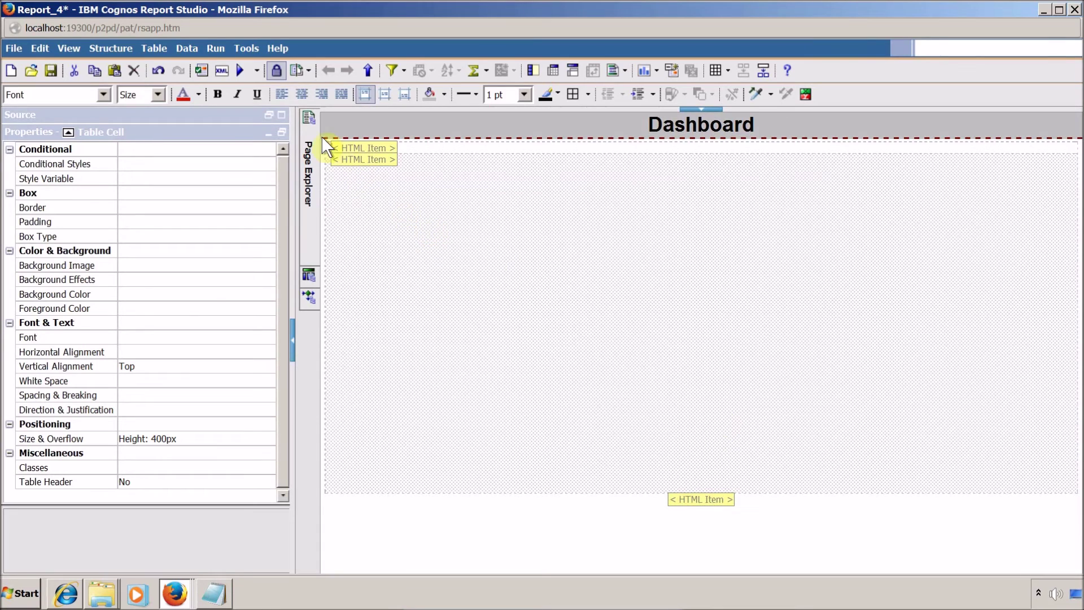
# Step: Run the Dashboard and test choosing Revenue Report, then Product Report, dismissing each alert
pyautogui.click(242, 69)
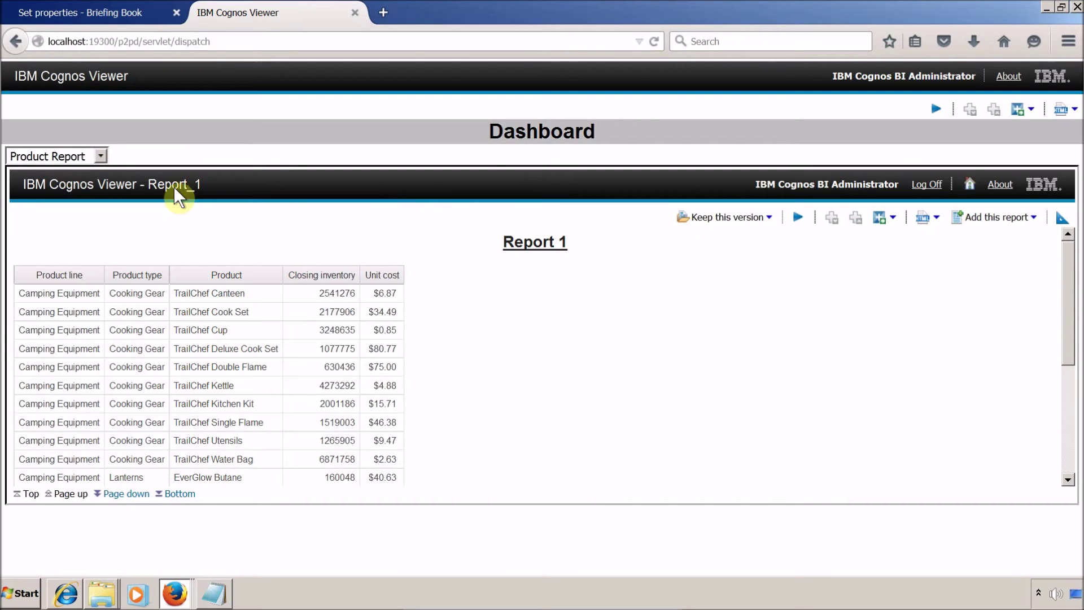
pyautogui.click(91, 158)
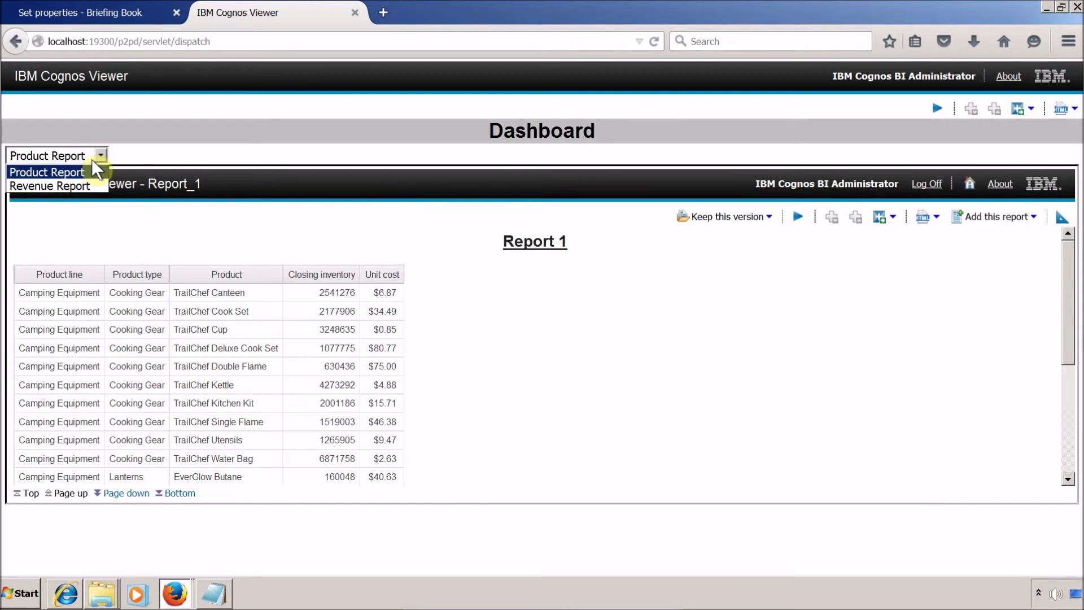
pyautogui.click(83, 185)
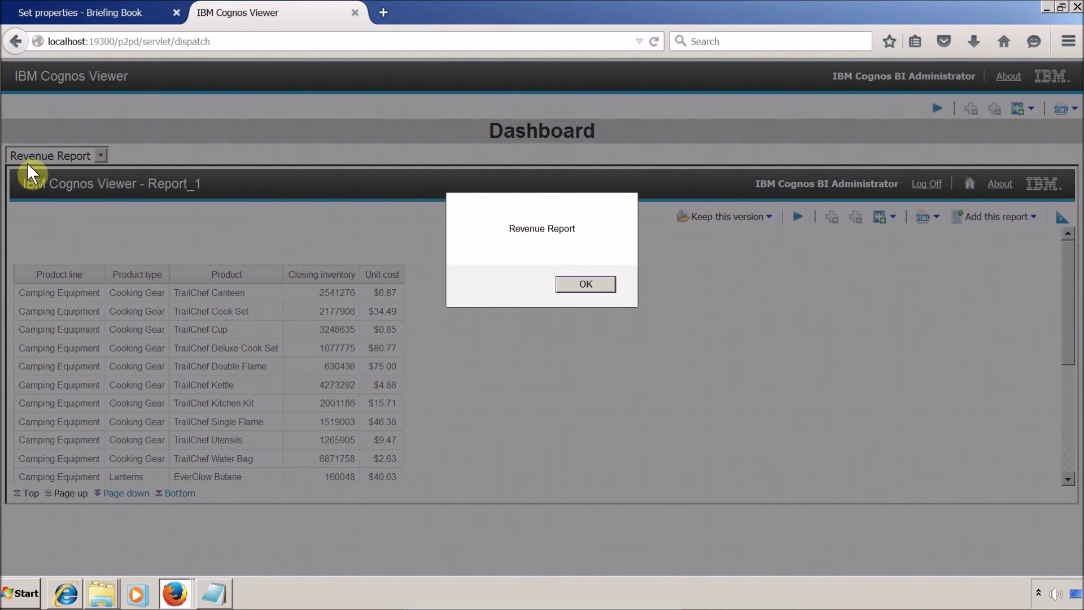
pyautogui.click(572, 291)
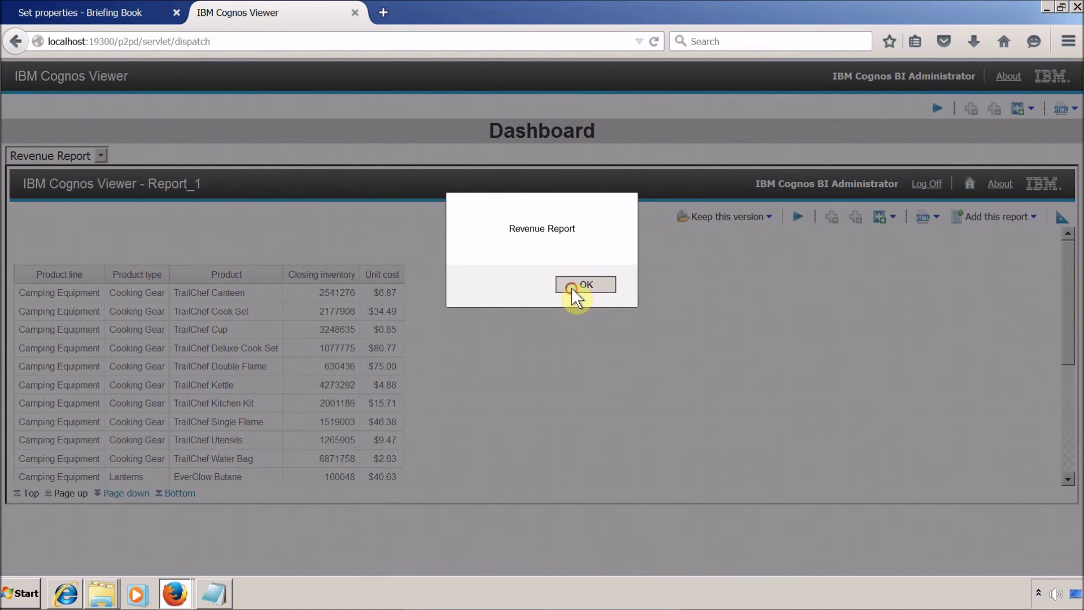
pyautogui.click(101, 155)
pyautogui.click(62, 173)
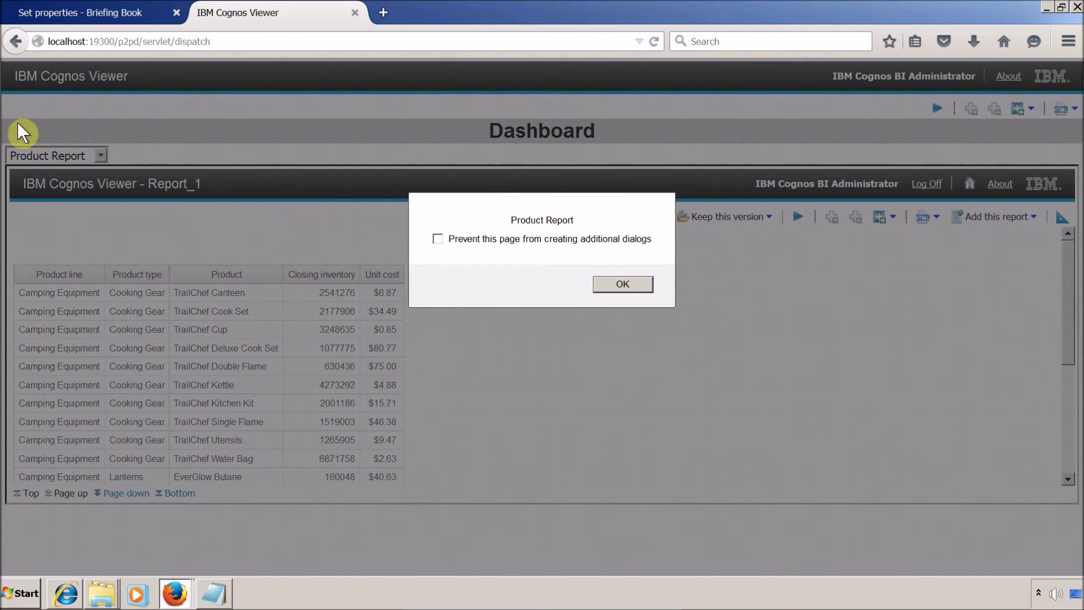
pyautogui.click(598, 281)
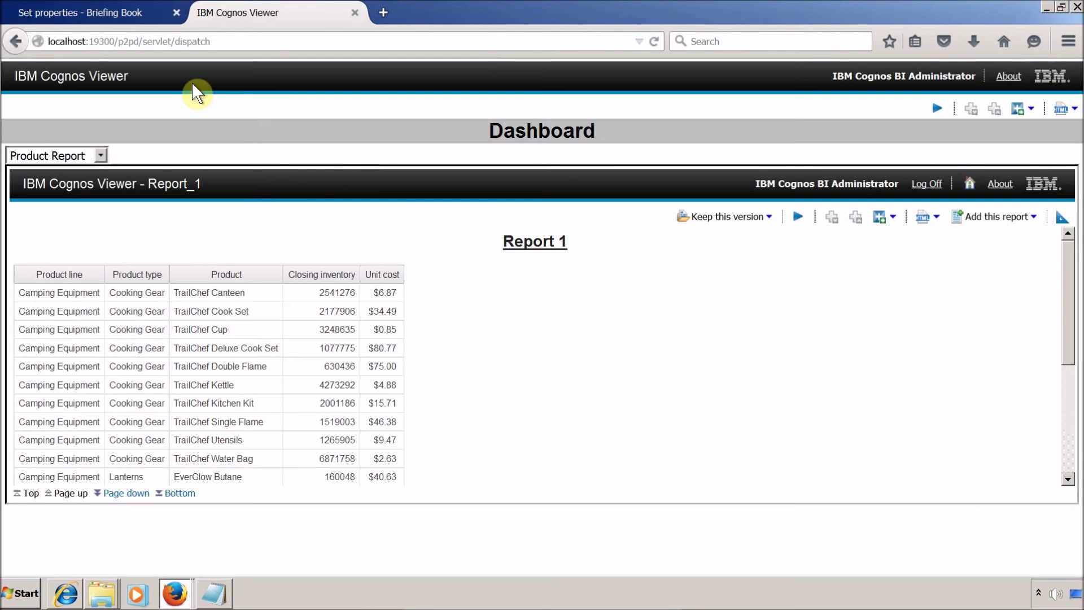
pyautogui.hotkey('alt', 'Tab')
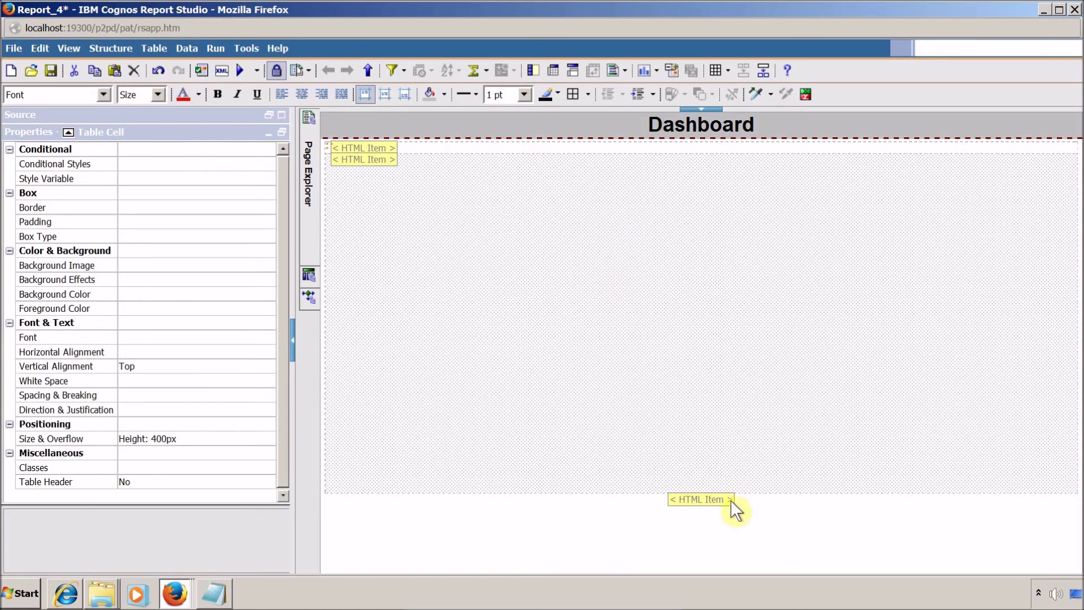
# Step: Copy the two <option> lines from the dropdown item into the changeReport script
pyautogui.doubleClick(364, 149)
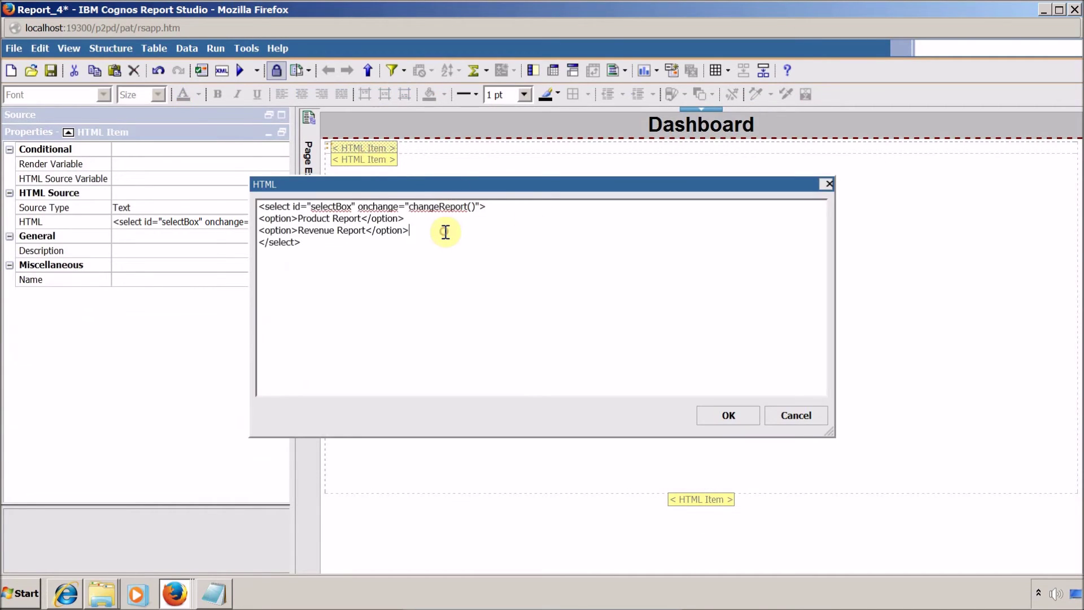
pyautogui.hotkey('shift', 'Home')
pyautogui.hotkey('shift', 'Up')
pyautogui.hotkey('ctrl', 'c')
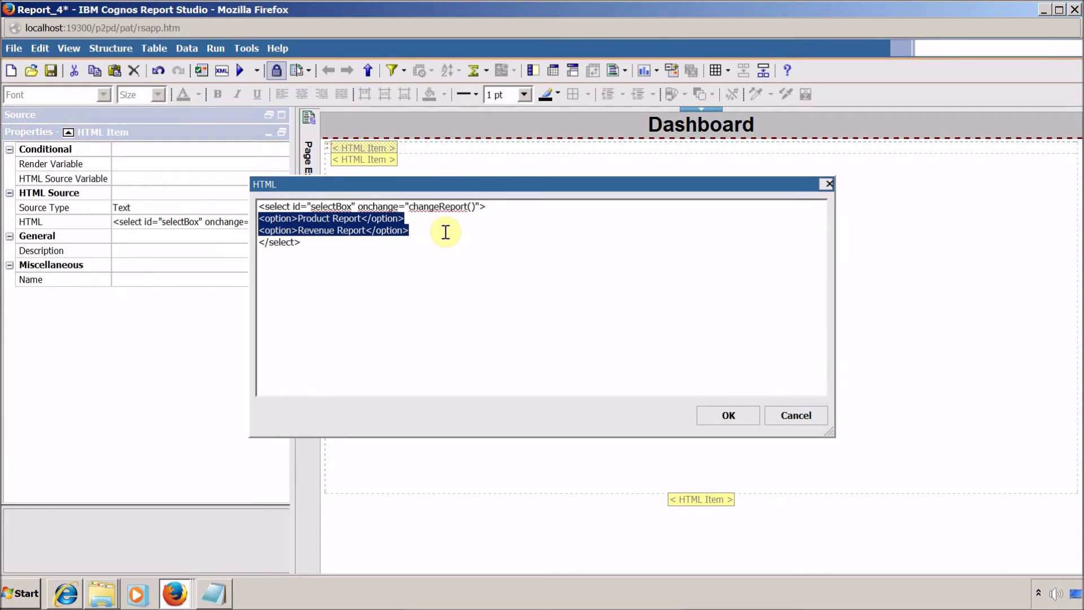
pyautogui.click(729, 415)
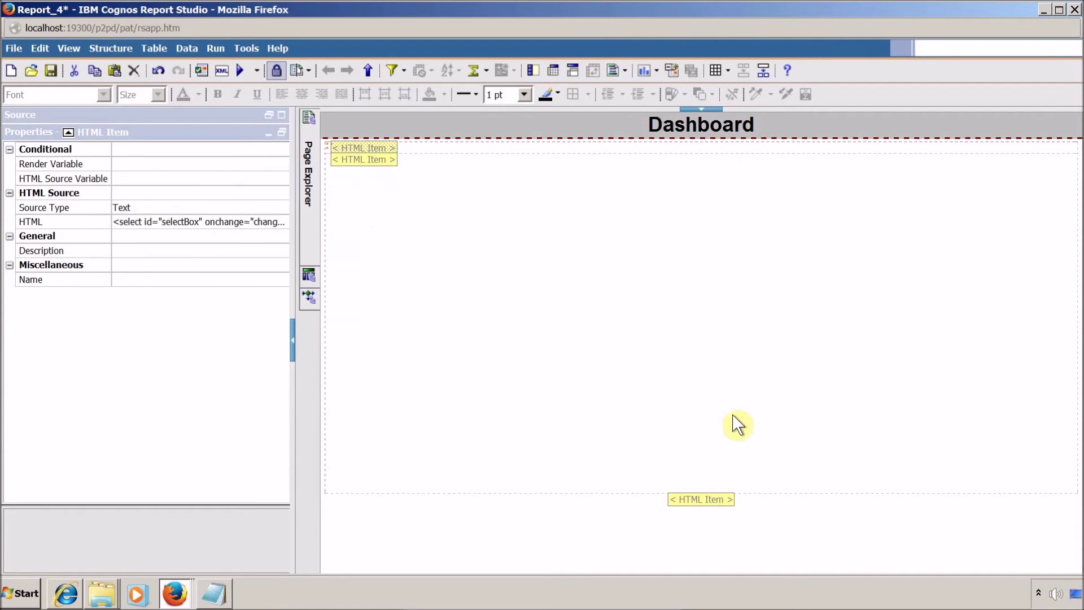
pyautogui.doubleClick(714, 503)
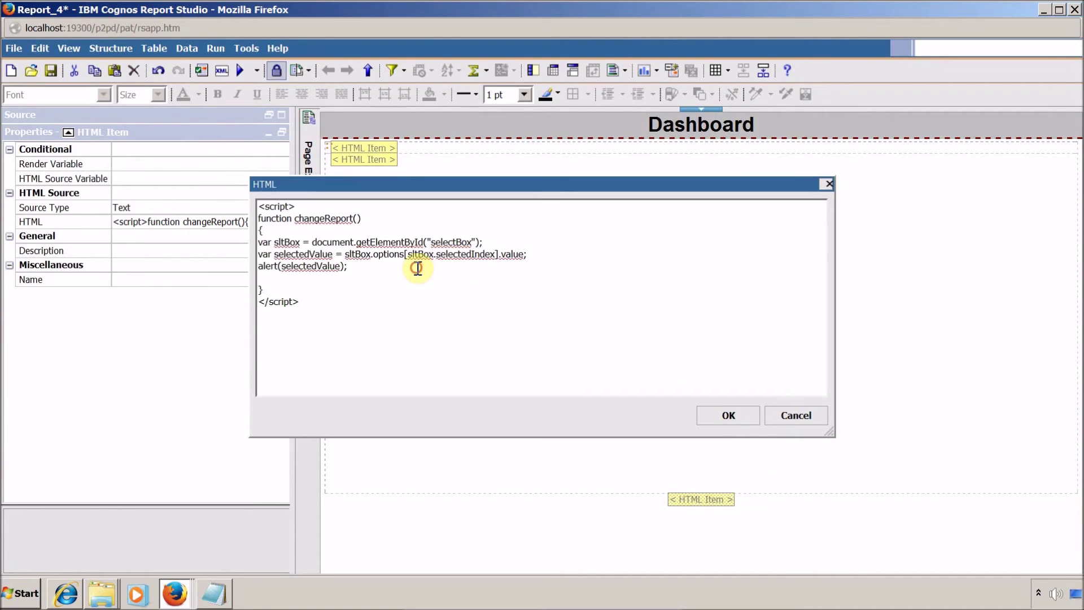
pyautogui.hotkey('ctrl', 'v')
# Step: Remove the alert line from the script and select the selectedValue name
pyautogui.press('Up')
pyautogui.hotkey('shift', 'Home')
pyautogui.press('BackSpace')
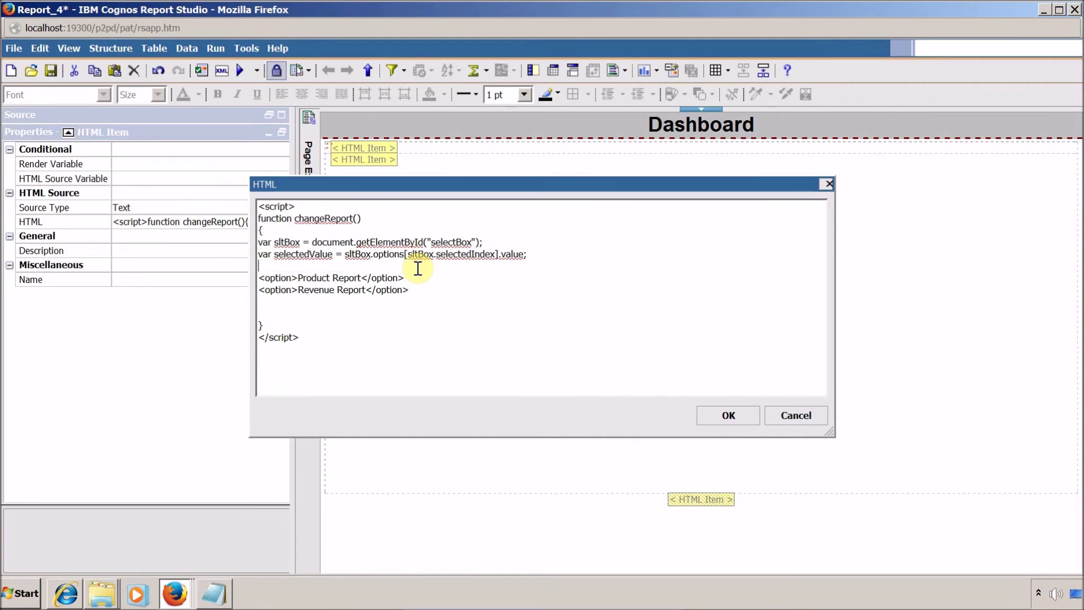
pyautogui.press('Up')
pyautogui.hotkey('ctrl', 'Right')
pyautogui.hotkey('ctrl', 'shift', 'Right')
pyautogui.hotkey('shift', 'Left')
# Step: Turn the Product Report option line into if(selectedValue=="Product Report")
pyautogui.press('Down')
pyautogui.press('Down')
pyautogui.hotkey('ctrl', 'Left')
pyautogui.hotkey('shift', 'Home')
pyautogui.write('if(selectedValue')
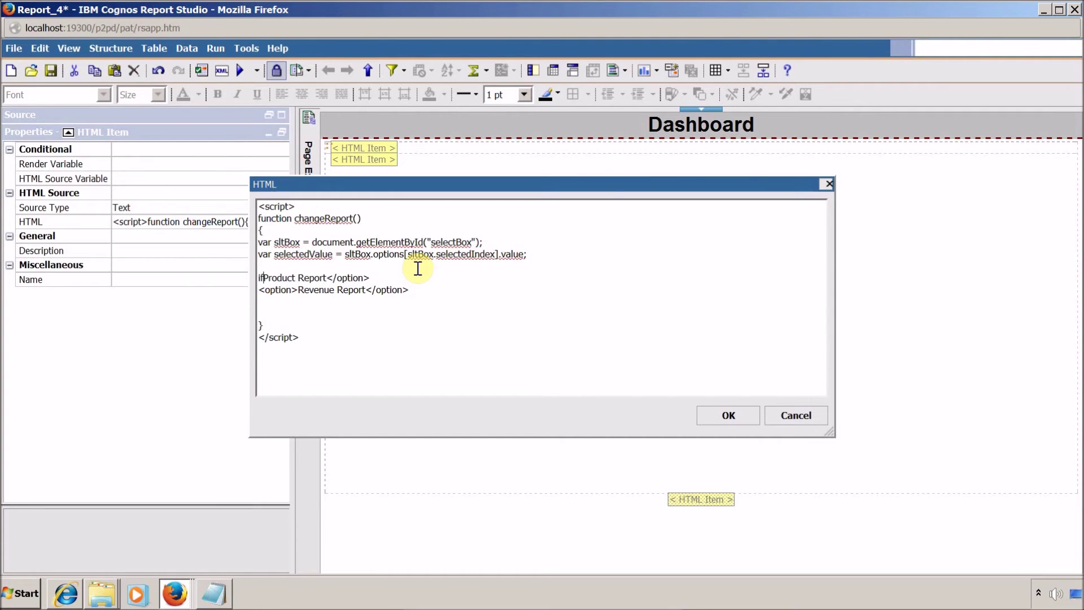
pyautogui.write('=')
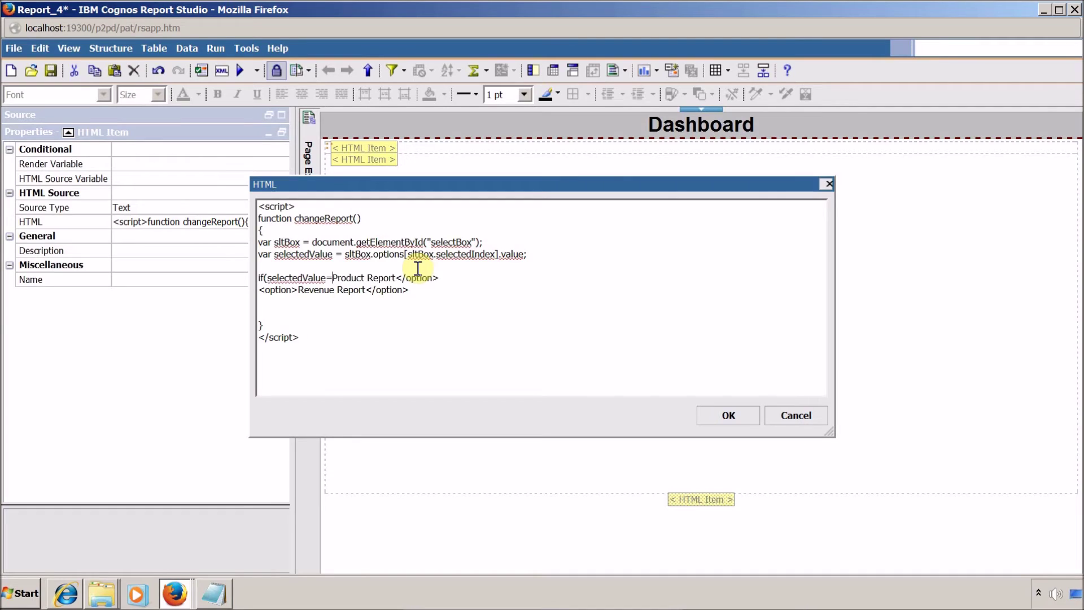
pyautogui.write('="')
pyautogui.press('Left')
pyautogui.write('"')
pyautogui.hotkey('shift', 'End')
pyautogui.press('Delete')
pyautogui.write(')')
pyautogui.press('Return')
pyautogui.press('Return')
# Step: Add an else branch, delete the leftover Revenue Report option line, and confirm the script
pyautogui.write('else')
pyautogui.press('Return')
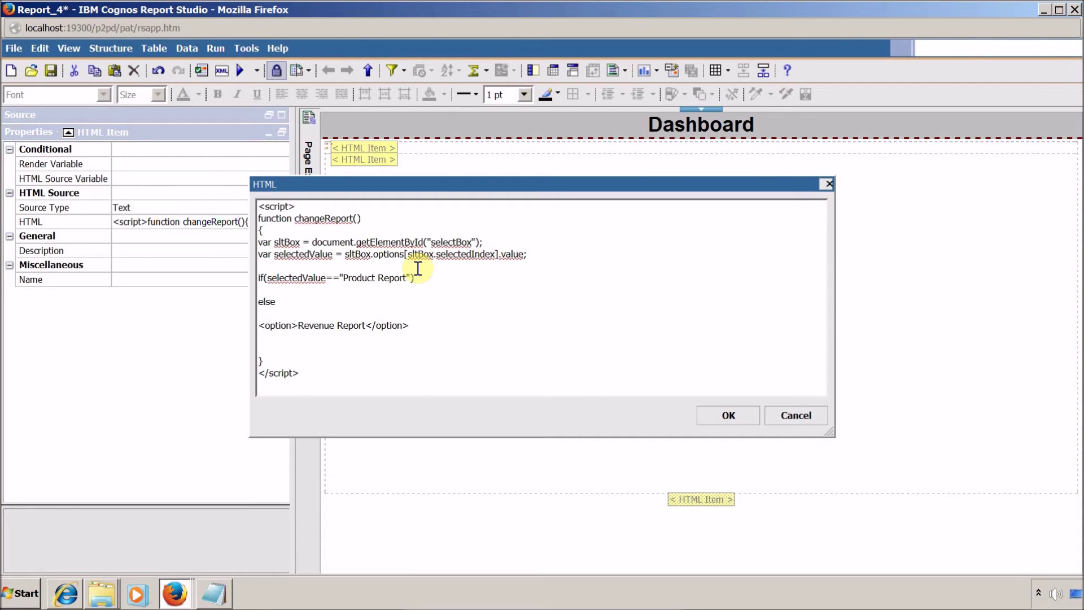
pyautogui.hotkey('shift', 'End')
pyautogui.press('BackSpace')
pyautogui.press('BackSpace')
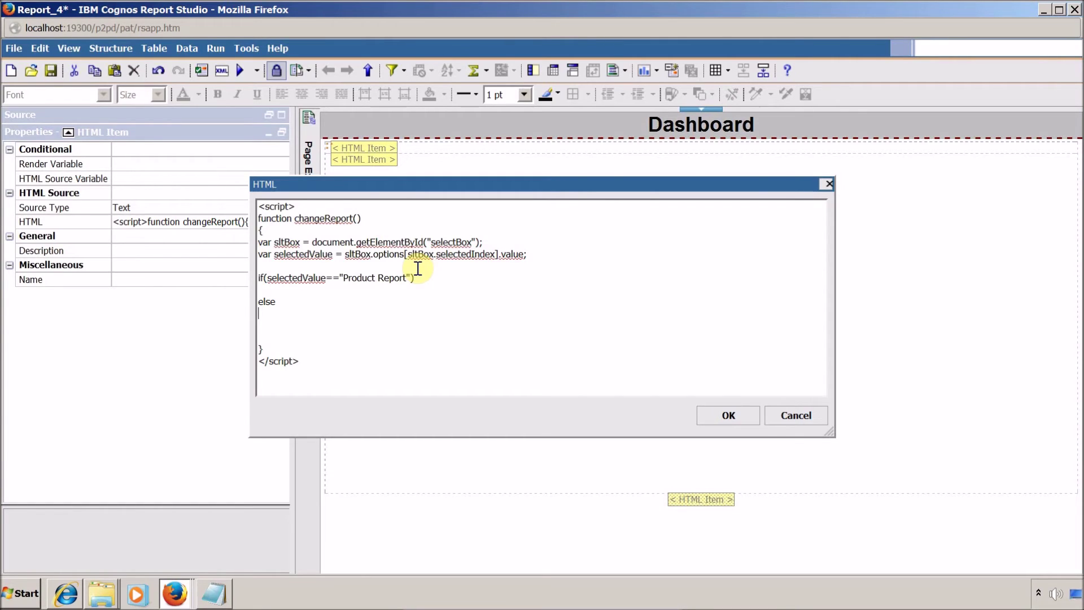
pyautogui.click(729, 417)
pyautogui.click(728, 417)
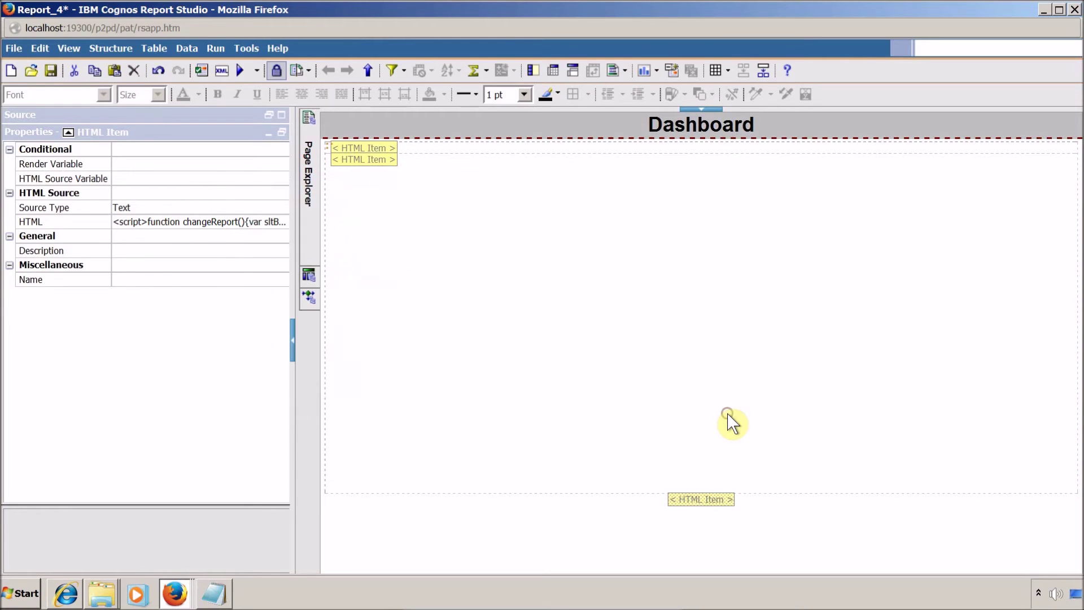
# Step: Add var reportContainer = document.getElementById("myReportContainer"); using the iframe's id
pyautogui.doubleClick(377, 160)
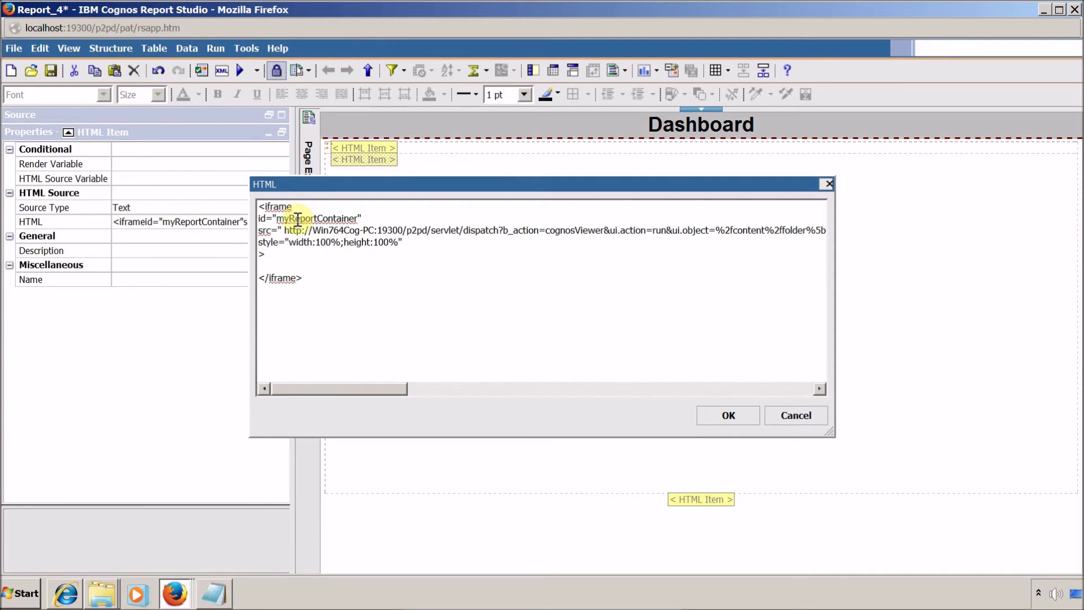
pyautogui.doubleClick(294, 218)
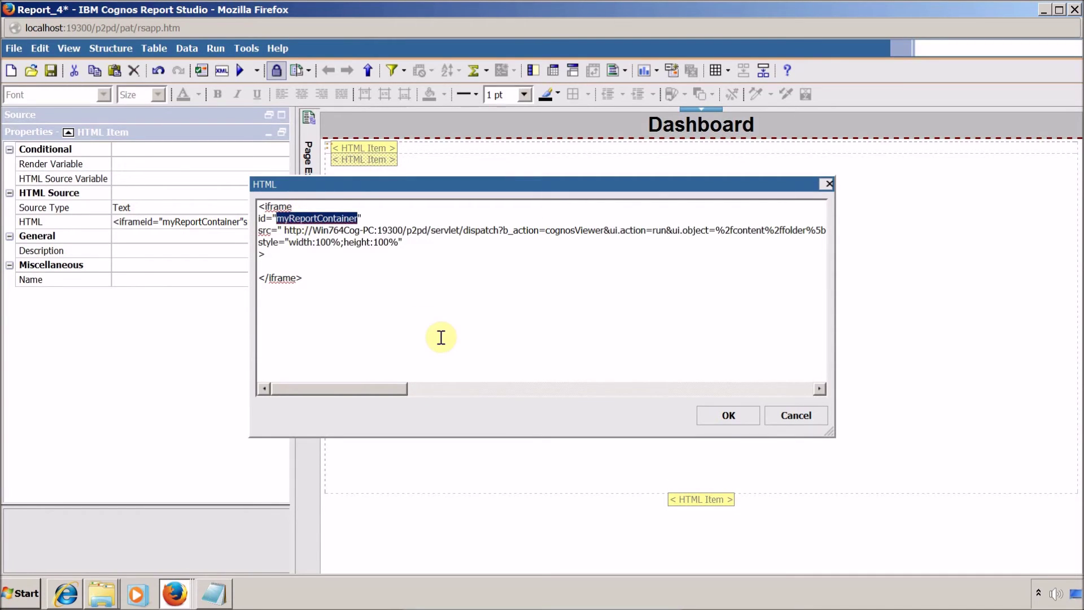
pyautogui.click(729, 416)
pyautogui.doubleClick(692, 497)
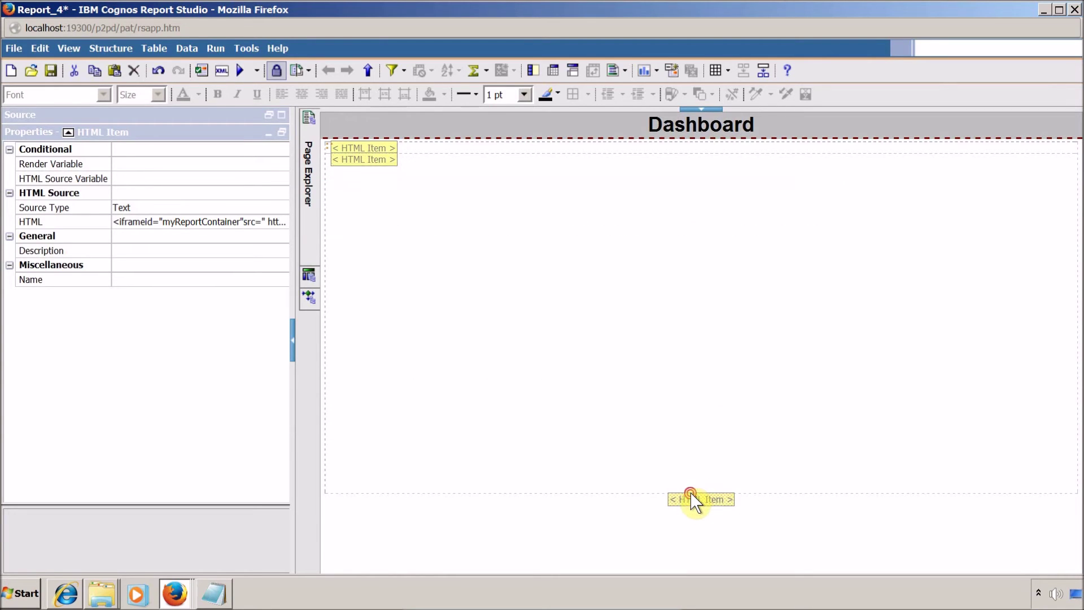
pyautogui.click(400, 266)
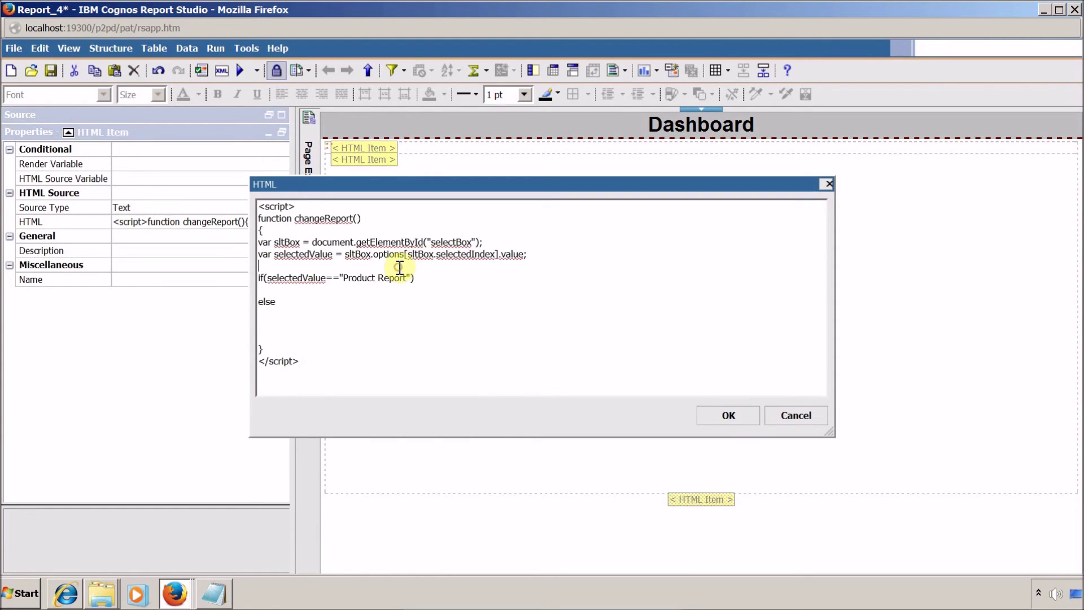
pyautogui.write('var')
pyautogui.write('reportContainer = d')
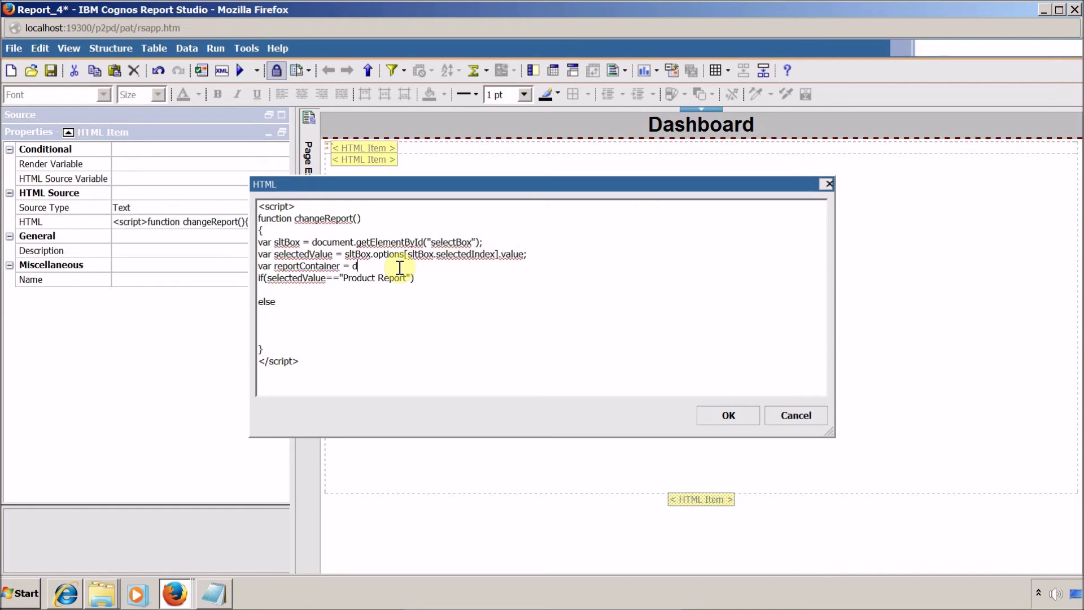
pyautogui.write('ocument.getEle')
pyautogui.write('mentById')
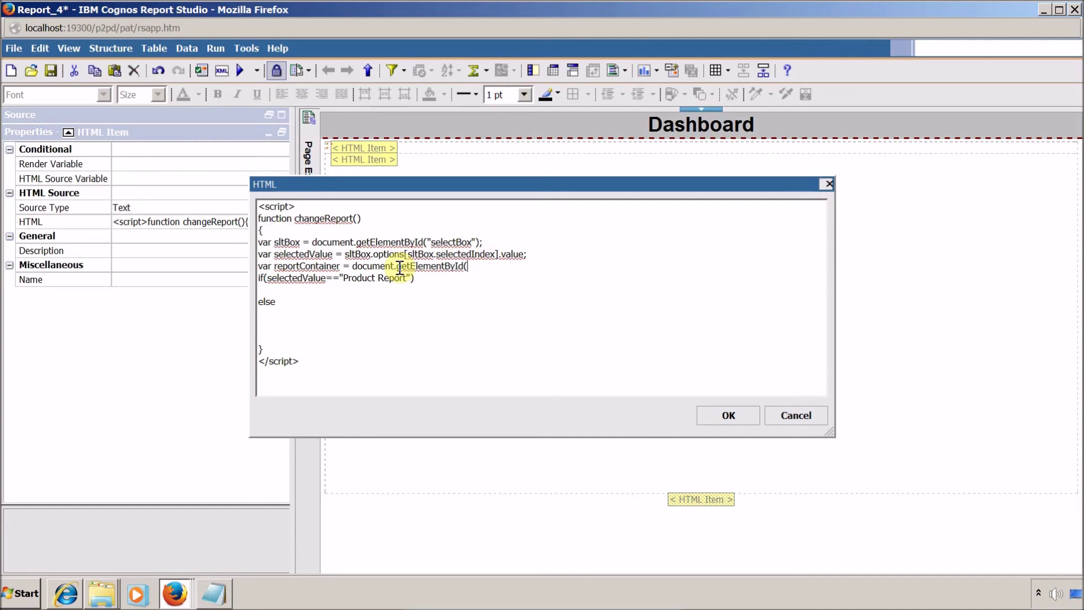
pyautogui.write('("myReportContainer");')
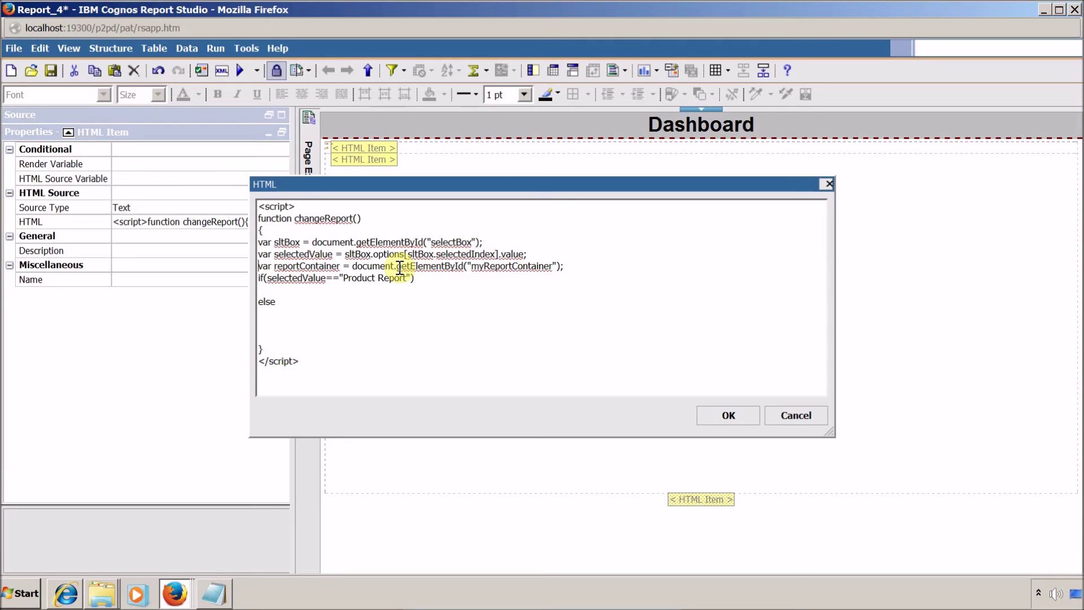
# Step: Add reportContainer.src=""; under both the if and else branches and confirm
pyautogui.doubleClick(294, 266)
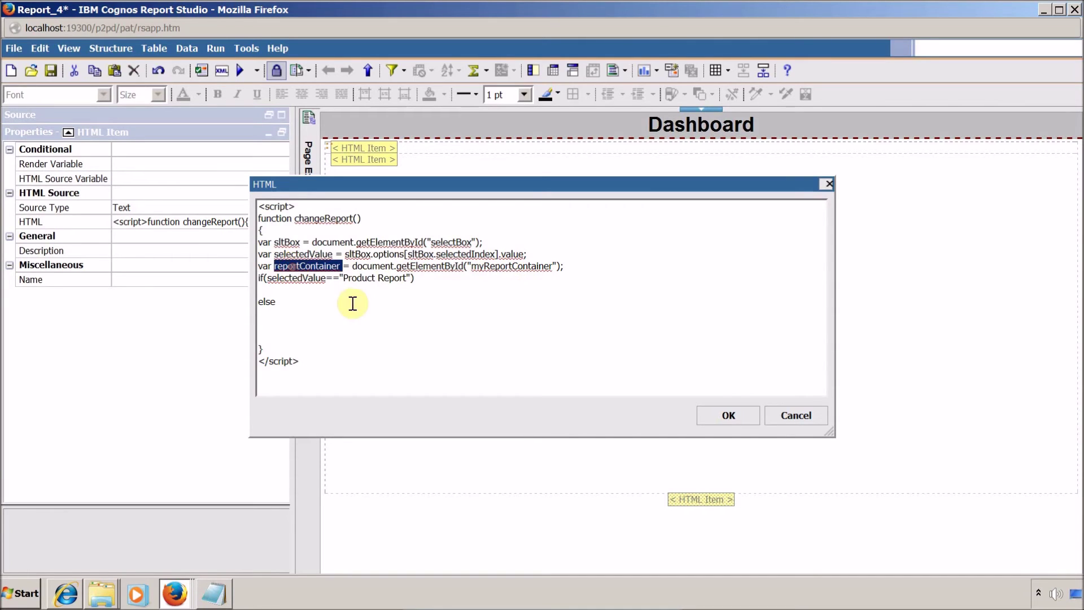
pyautogui.hotkey('ctrl', 'c')
pyautogui.press('Down')
pyautogui.press('Down')
pyautogui.hotkey('ctrl', 'v')
pyautogui.write('.s')
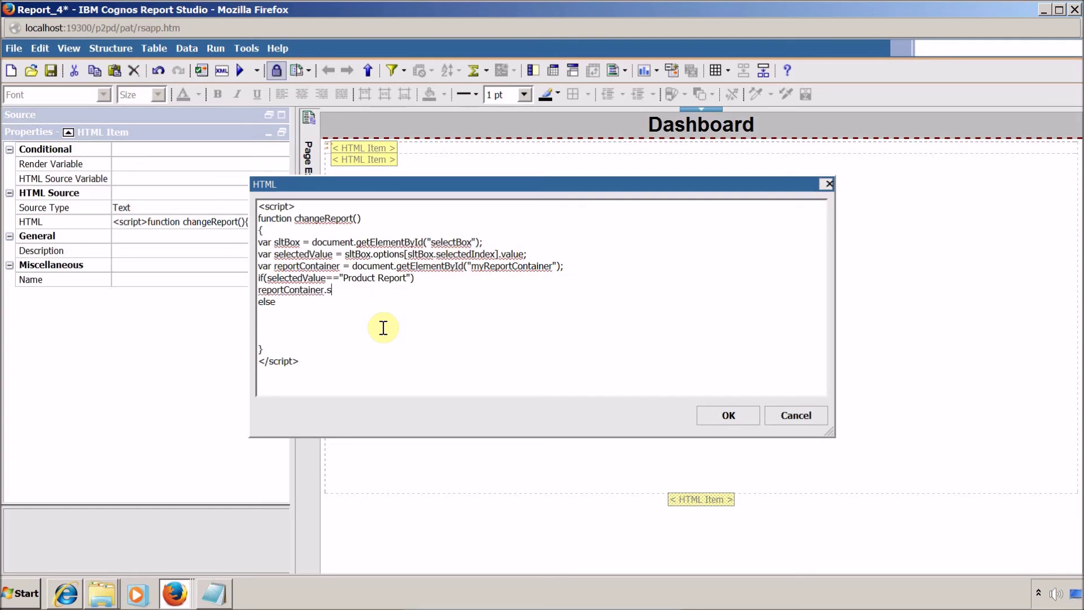
pyautogui.write('rc="";')
pyautogui.hotkey('shift', 'Home')
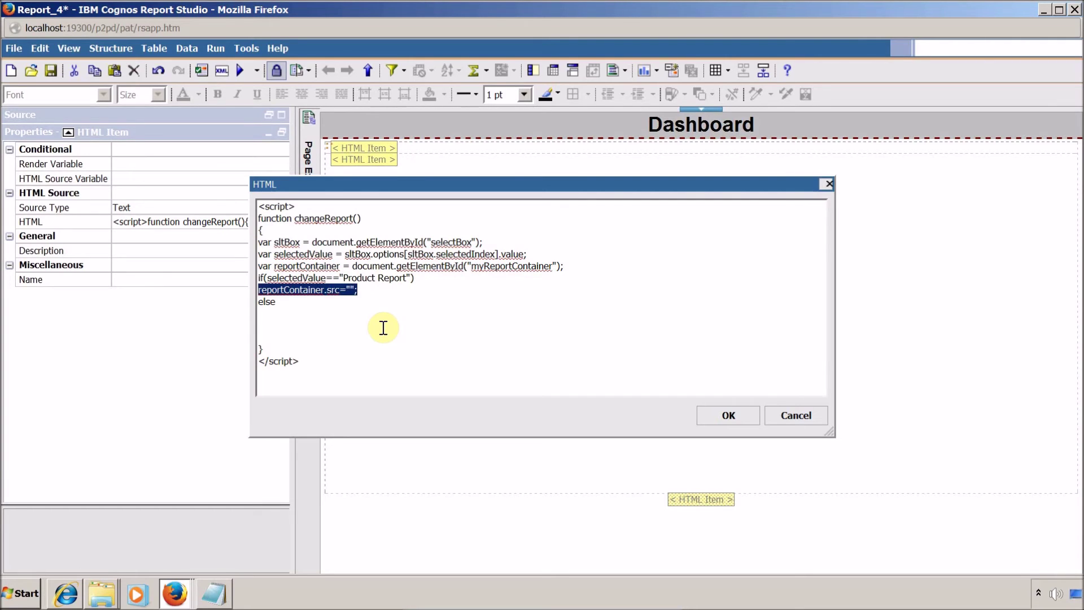
pyautogui.press('End')
pyautogui.press('Return')
pyautogui.hotkey('ctrl', 'v')
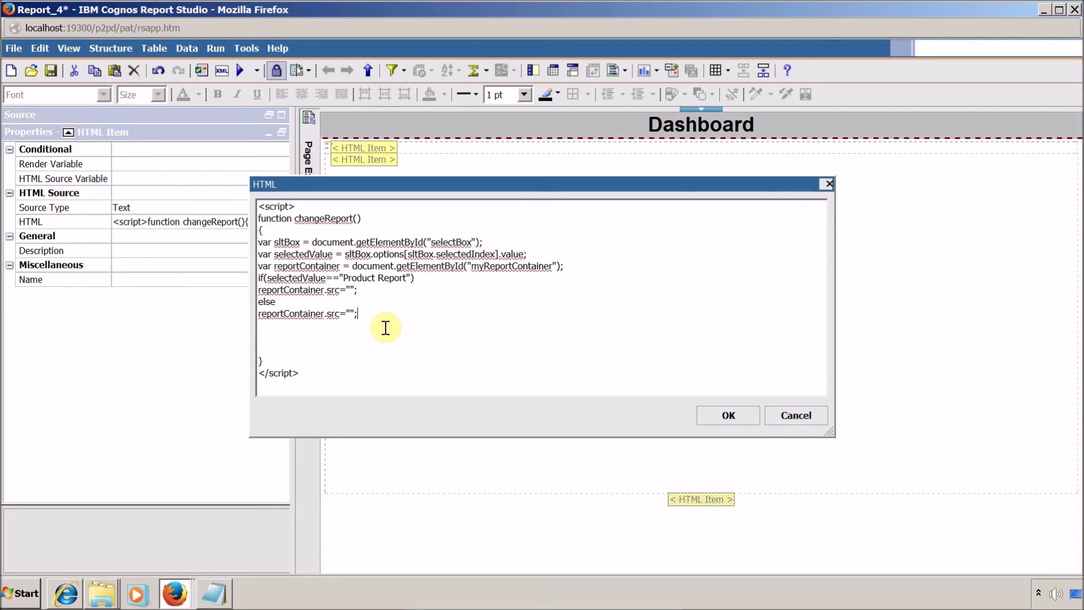
pyautogui.click(727, 416)
# Step: Copy the report URL from the iframe HTML Item's src attribute
pyautogui.doubleClick(377, 161)
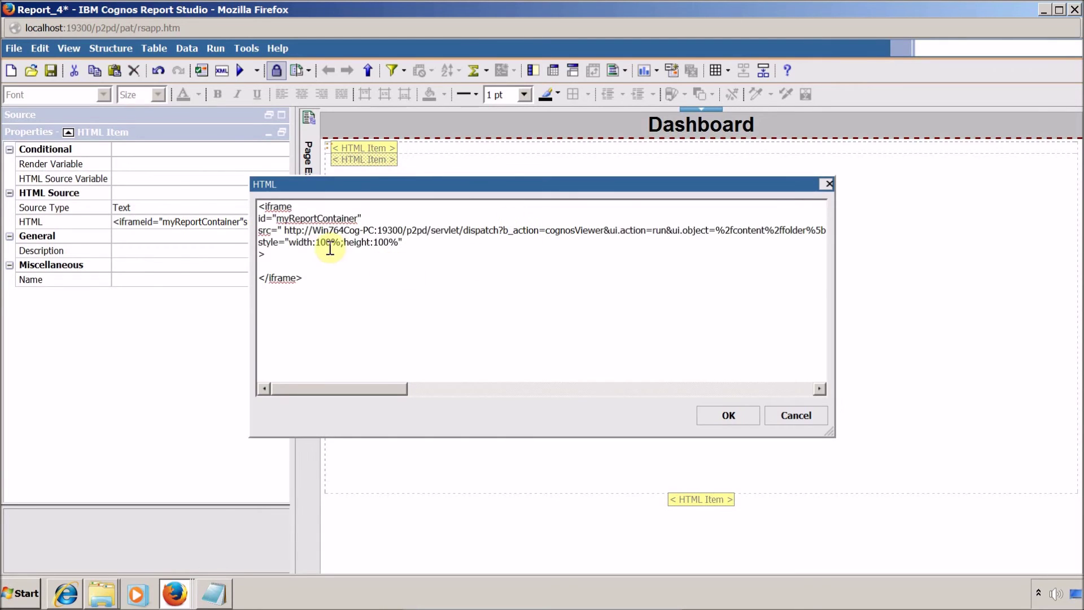
pyautogui.click(278, 231)
pyautogui.hotkey('shift', 'End')
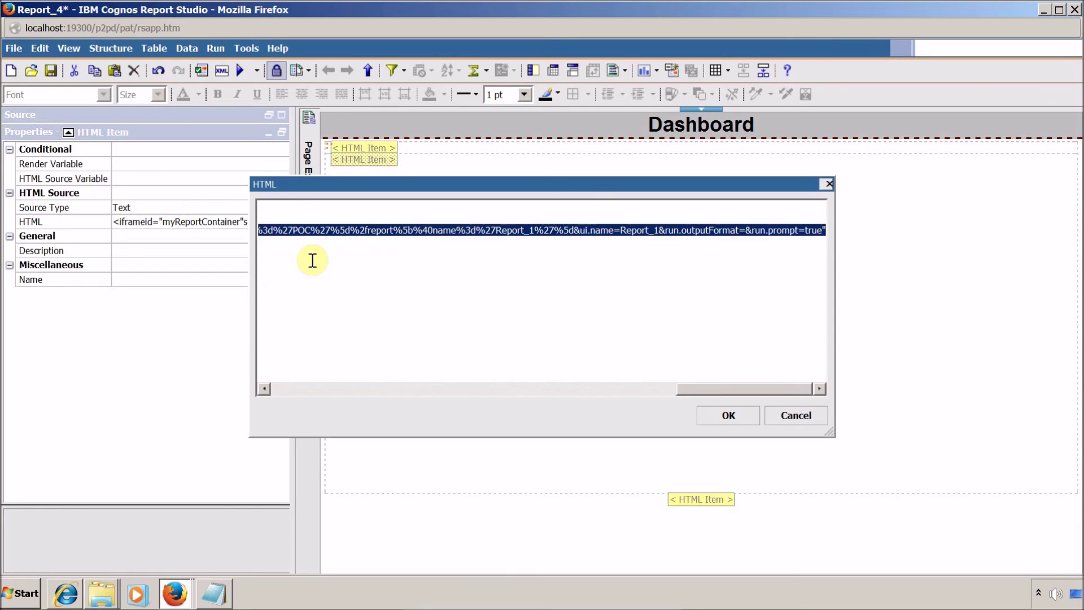
pyautogui.hotkey('shift', 'Left')
pyautogui.click(738, 411)
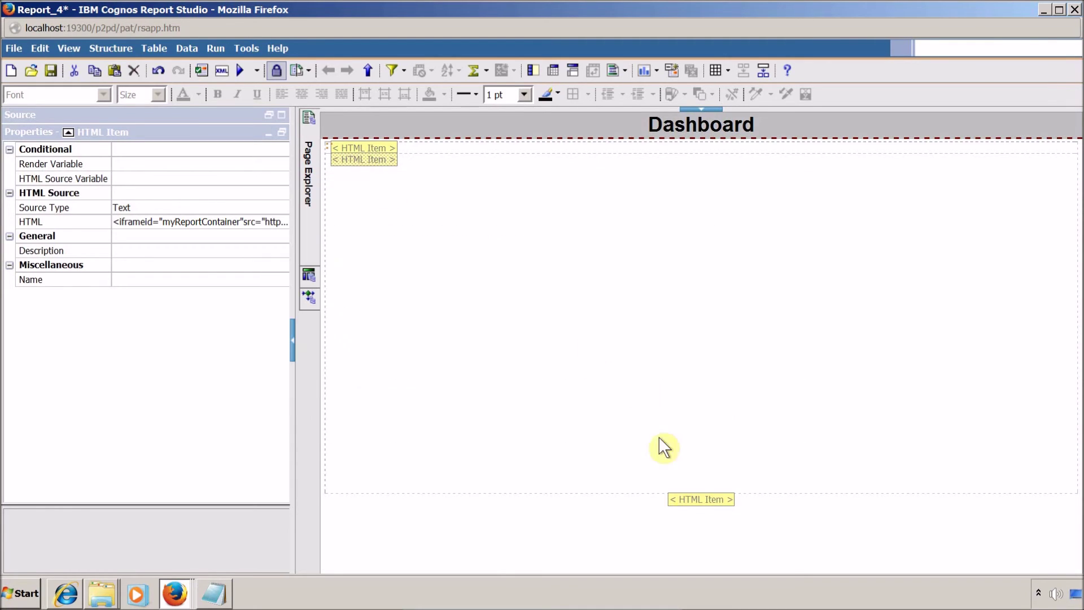
# Step: Paste the Report_1 URL into the if branch's src quotes
pyautogui.doubleClick(692, 502)
pyautogui.click(352, 290)
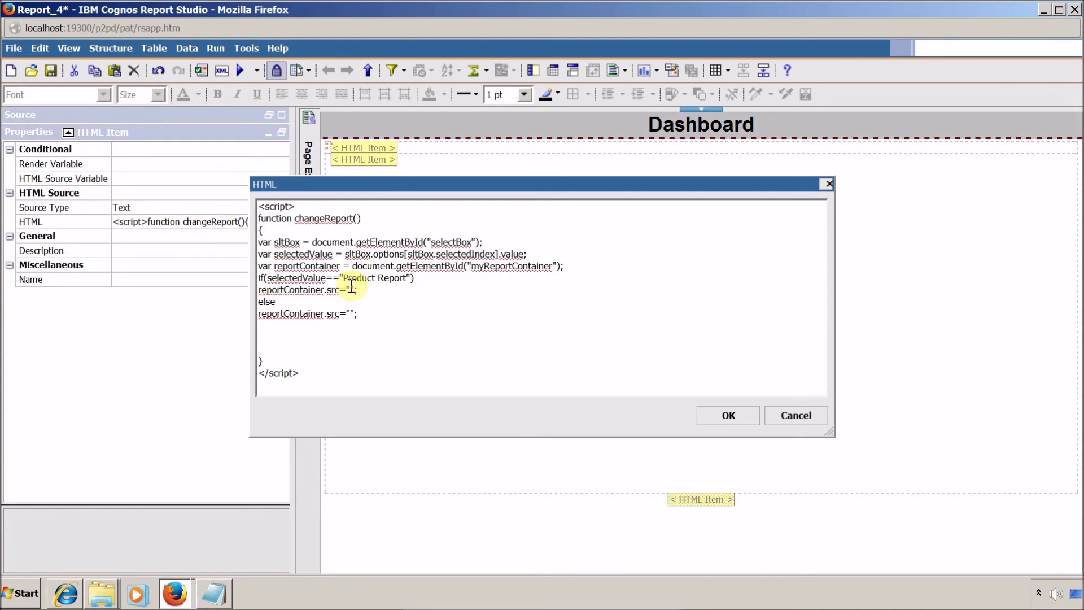
pyautogui.hotkey('ctrl', 'v')
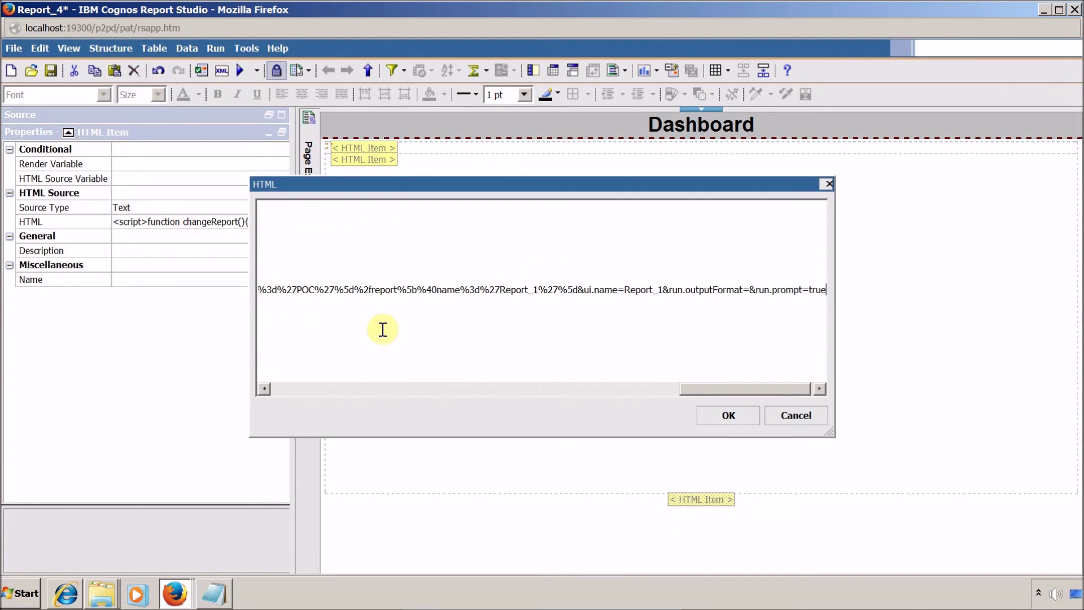
pyautogui.press('End')
pyautogui.press('Home')
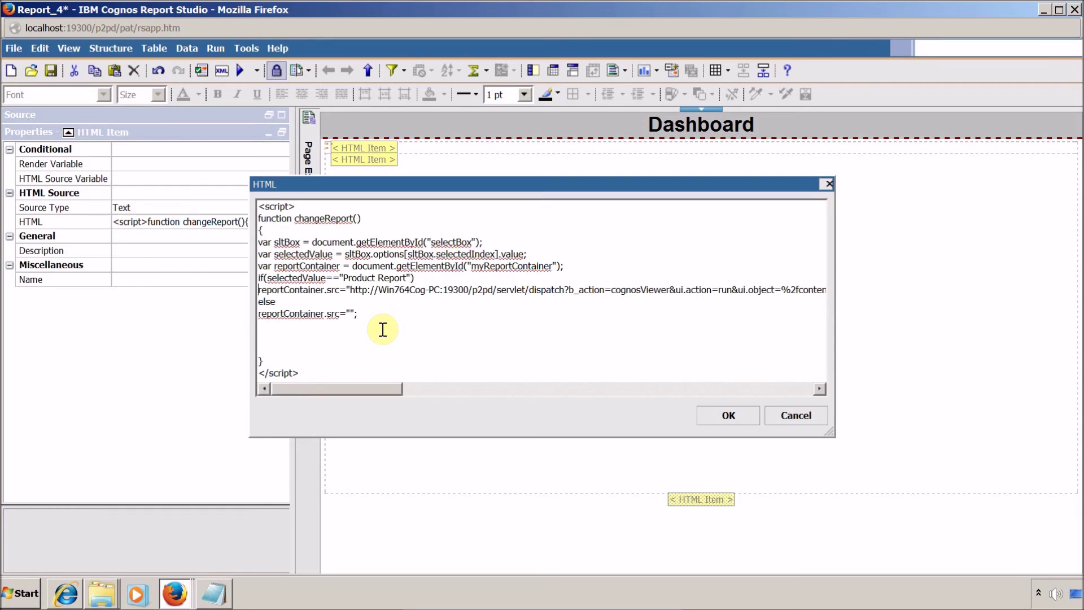
# Step: Copy the Report_2 URL from Notepad into the else branch's src and confirm the script
pyautogui.hotkey('alt', 'Tab')
pyautogui.hotkey('alt', 'Tab')
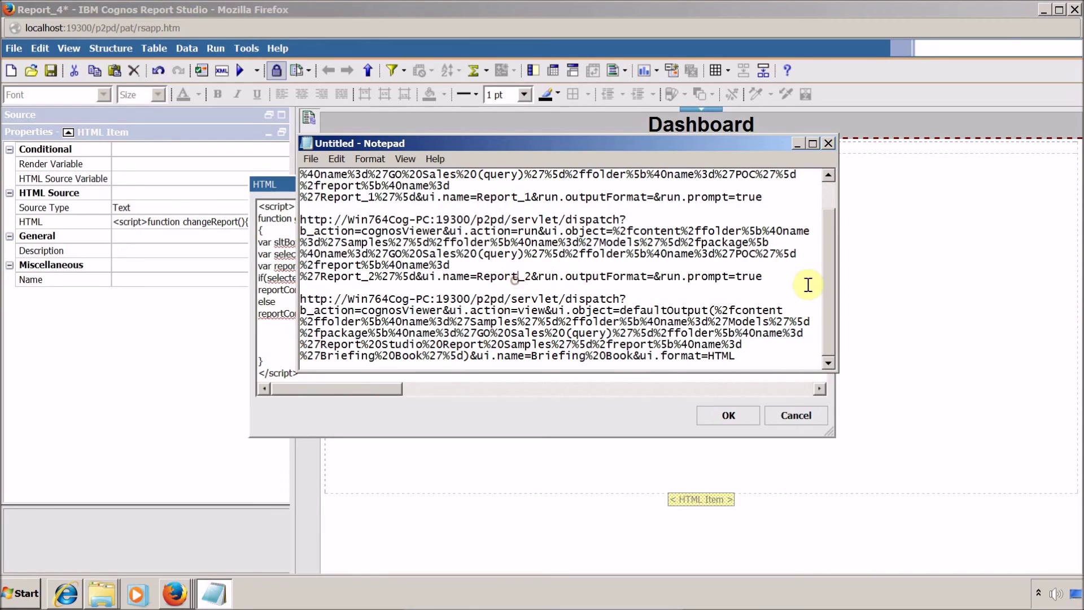
pyautogui.click(781, 277)
pyautogui.doubleClick(780, 277)
pyautogui.click(781, 277)
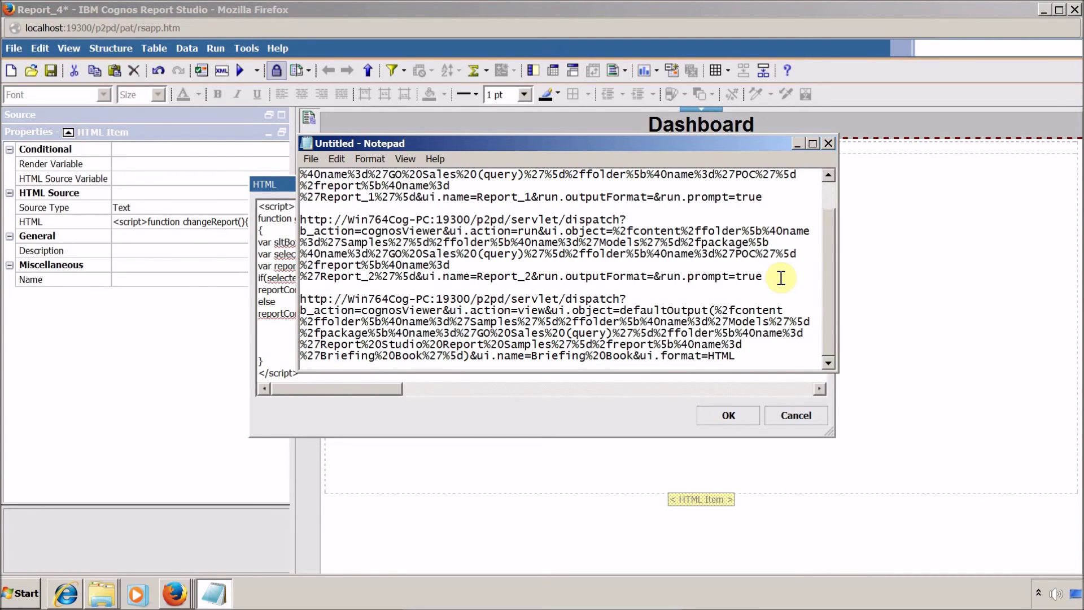
pyautogui.click(781, 277)
pyautogui.doubleClick(781, 277)
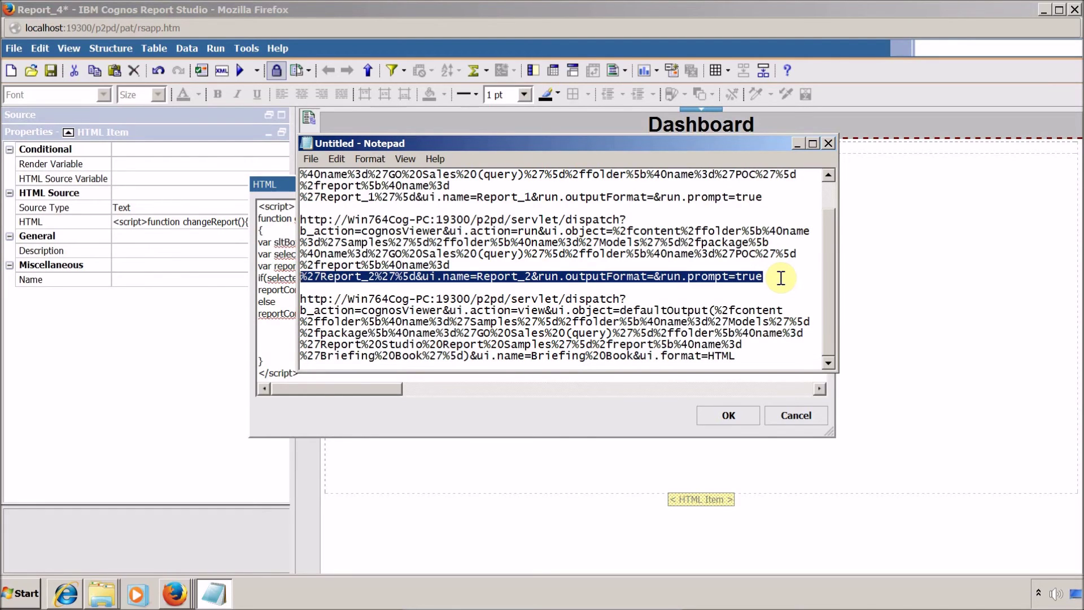
pyautogui.hotkey('shift', 'Up')
pyautogui.hotkey('shift', 'Up')
pyautogui.hotkey('shift', 'Up')
pyautogui.hotkey('shift', 'Up')
pyautogui.hotkey('shift', 'Up')
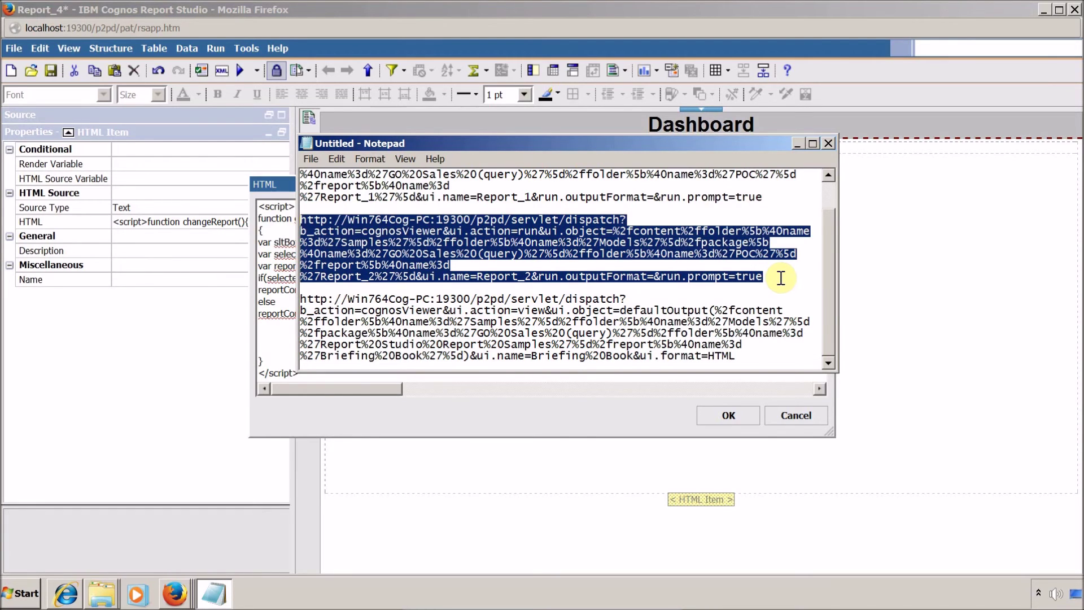
pyautogui.hotkey('alt', 'Tab')
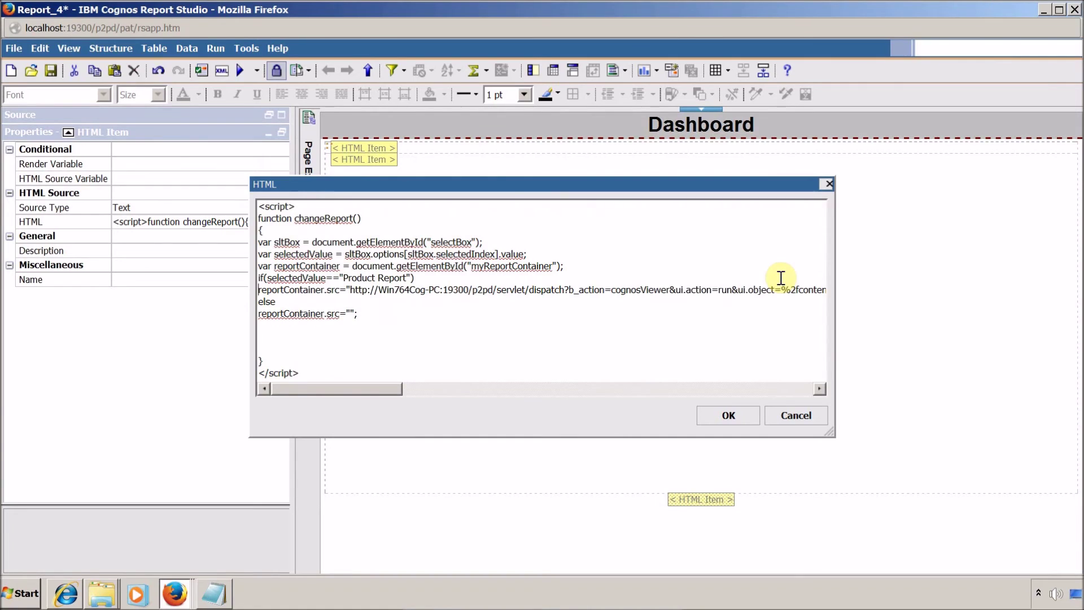
pyautogui.click(349, 313)
pyautogui.hotkey('ctrl', 'v')
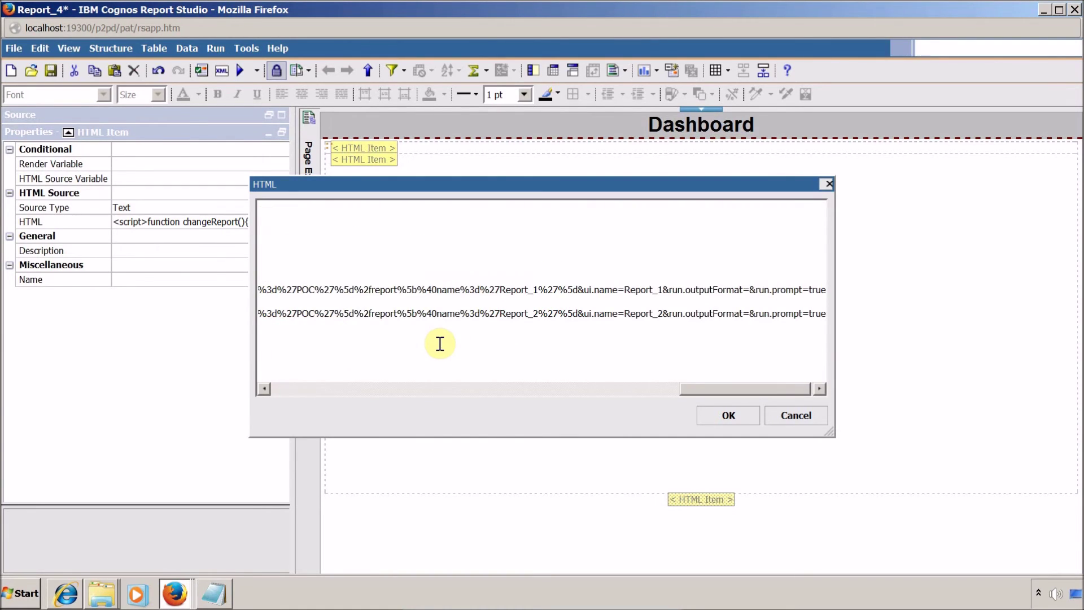
pyautogui.press('End')
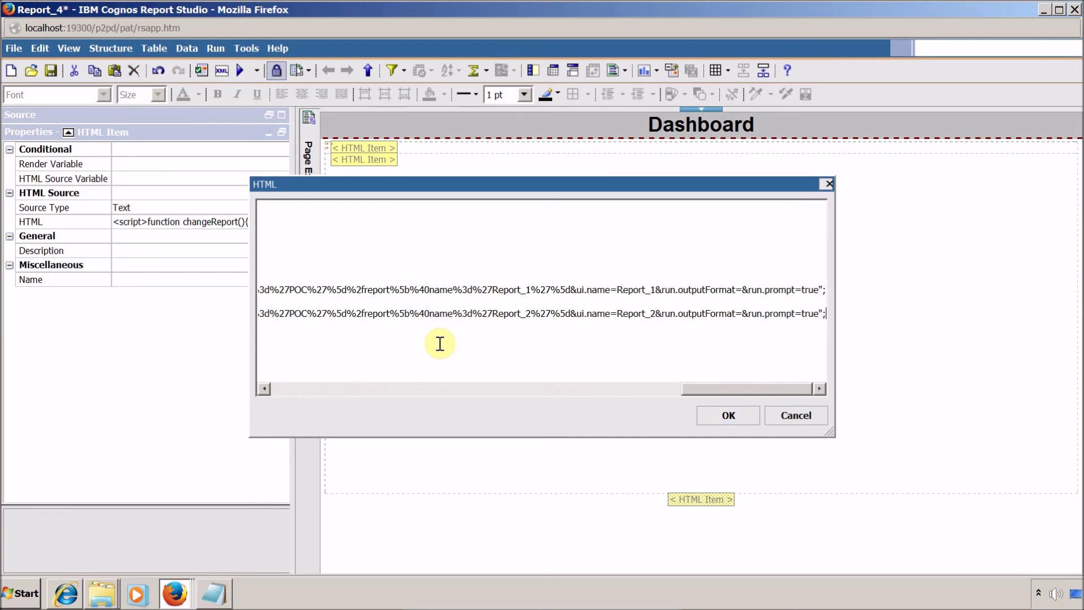
pyautogui.click(728, 418)
# Step: Run the Dashboard and choose Revenue Report to confirm Report 2 loads in the top frame
pyautogui.click(242, 70)
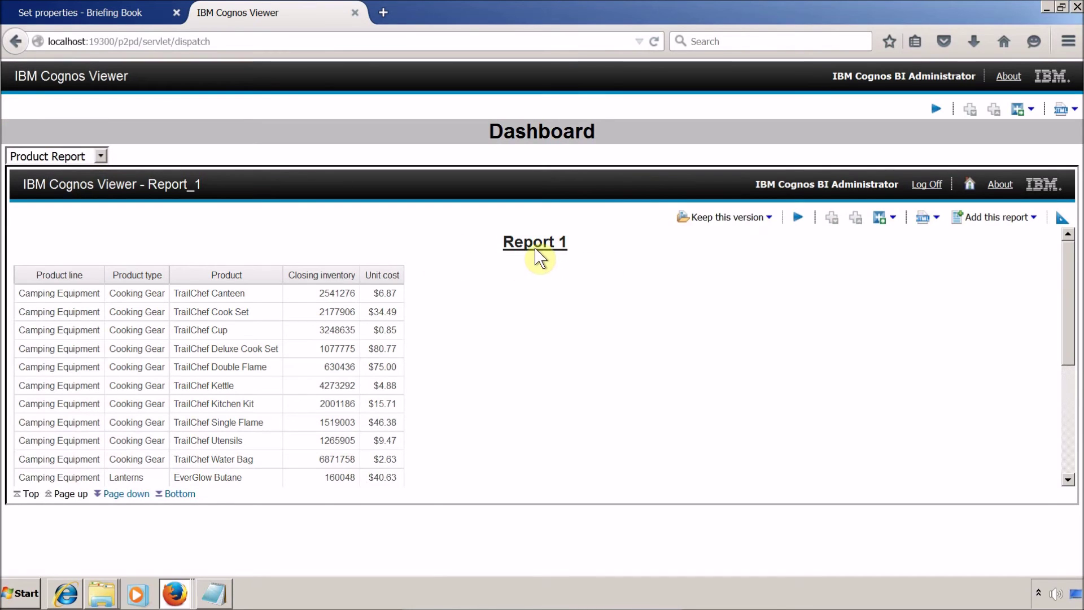
pyautogui.click(102, 155)
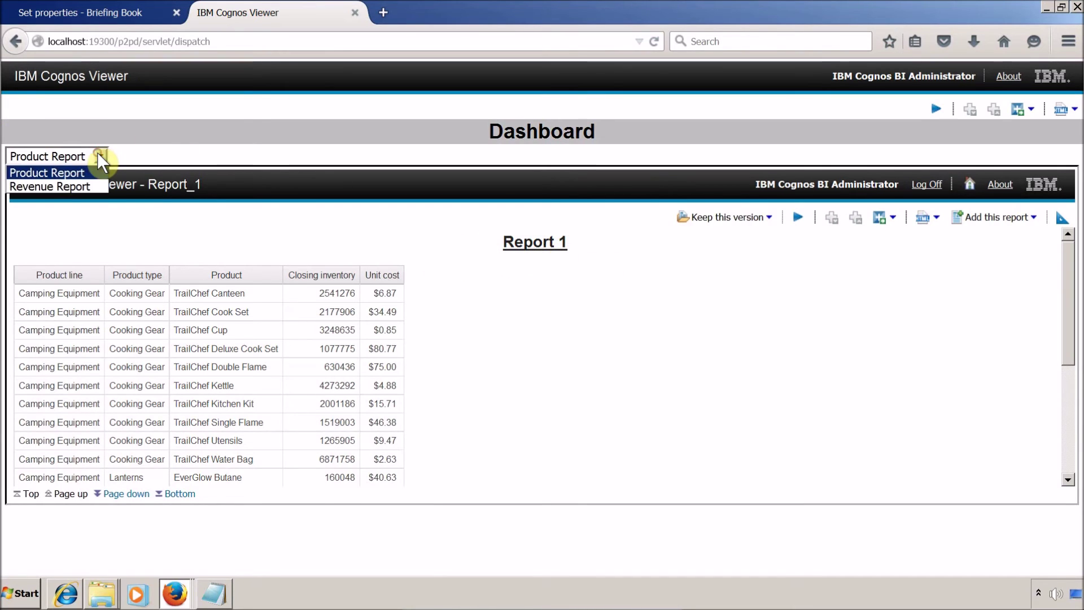
pyautogui.click(84, 185)
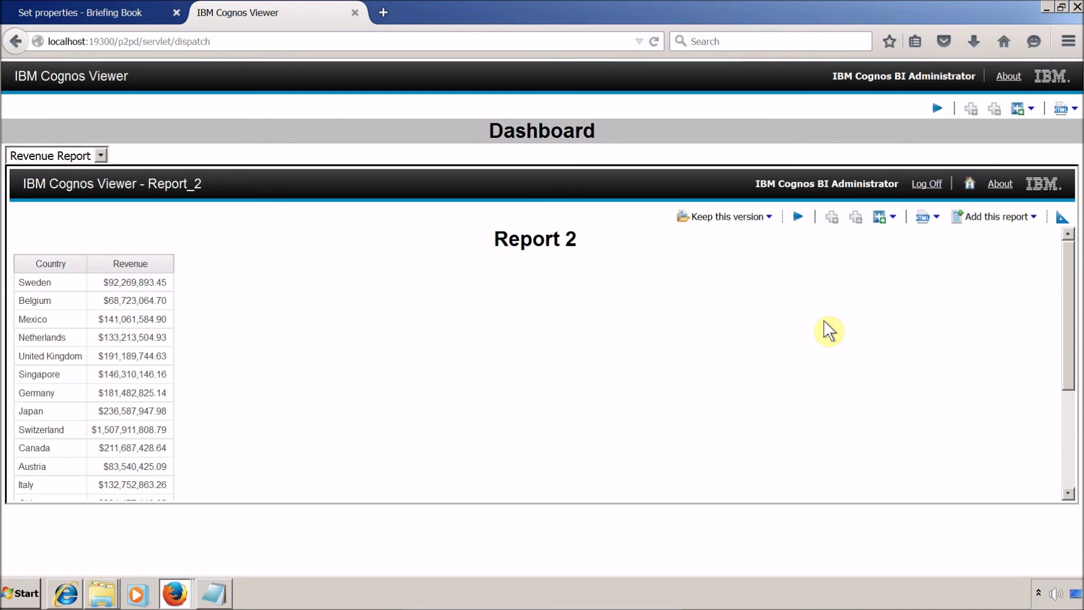
pyautogui.hotkey('alt', 'Tab')
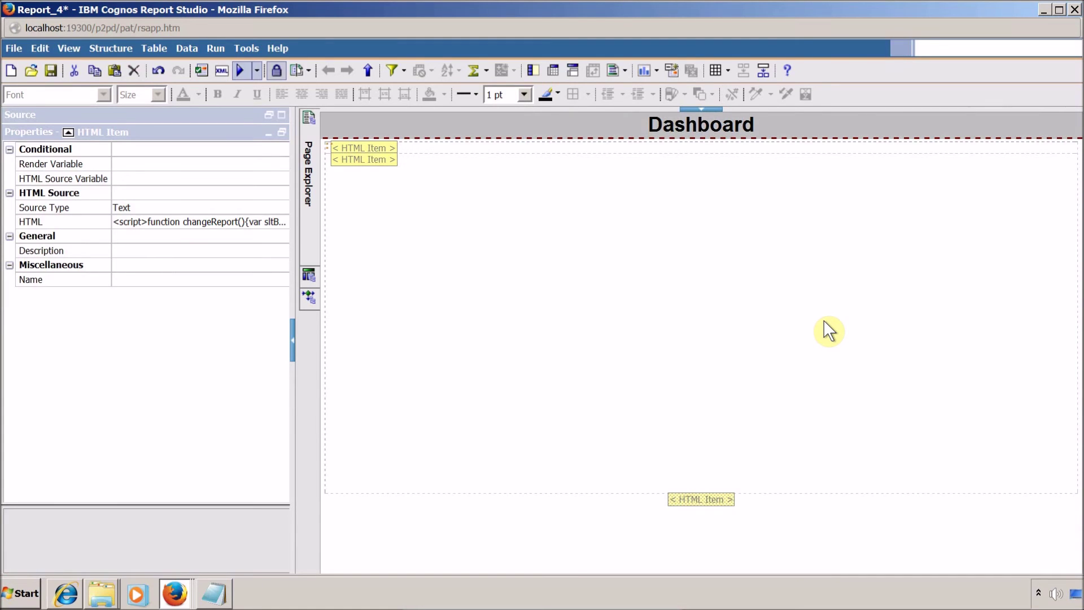
# Step: Insert one new row below the large report cell
pyautogui.click(511, 295)
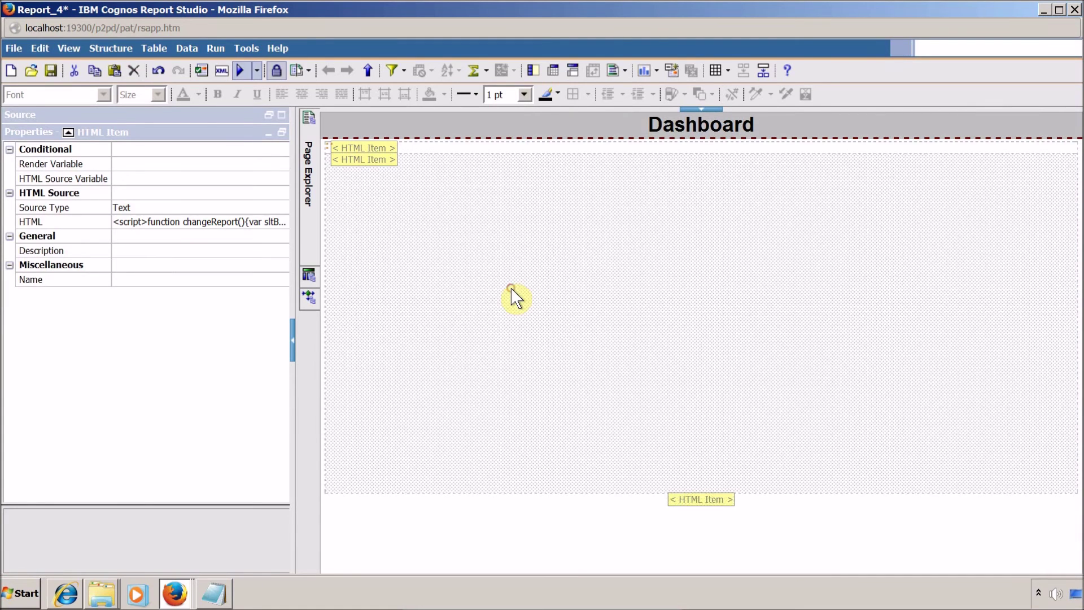
pyautogui.click(148, 49)
pyautogui.moveTo(168, 64)
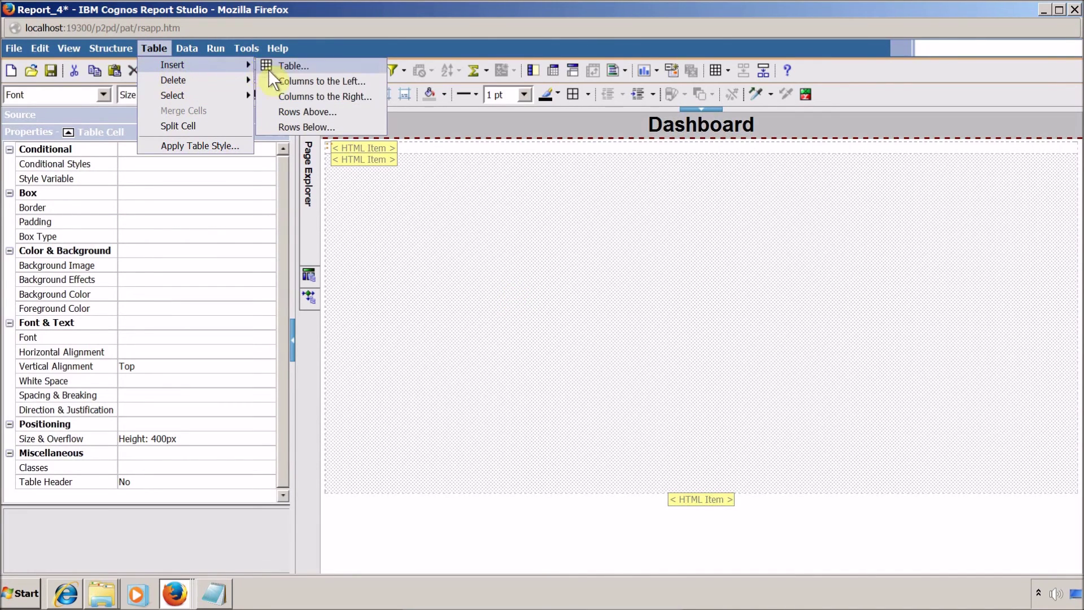
pyautogui.click(302, 127)
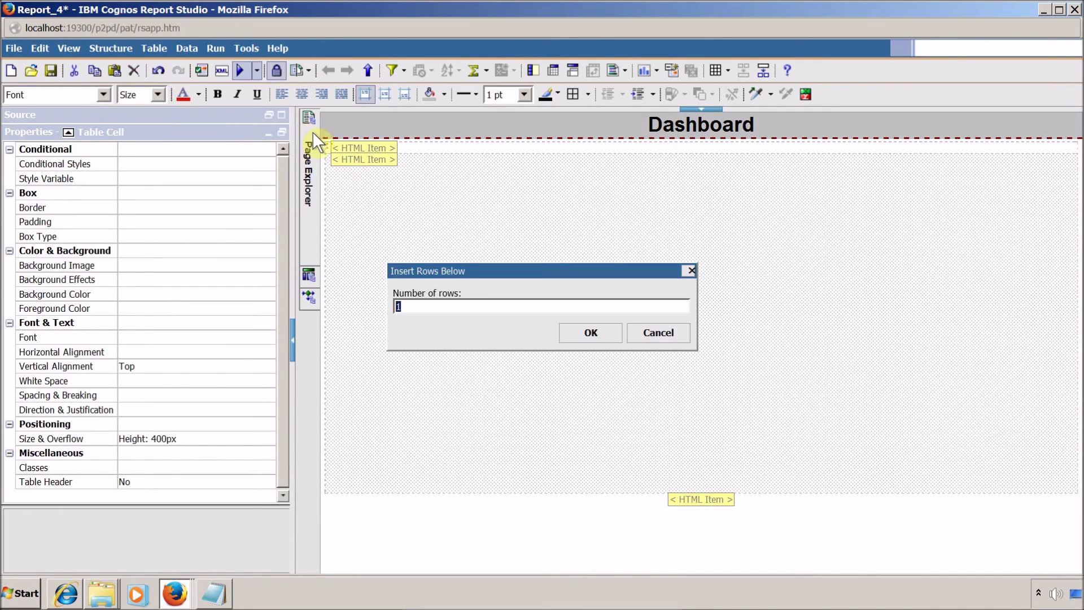
pyautogui.click(595, 331)
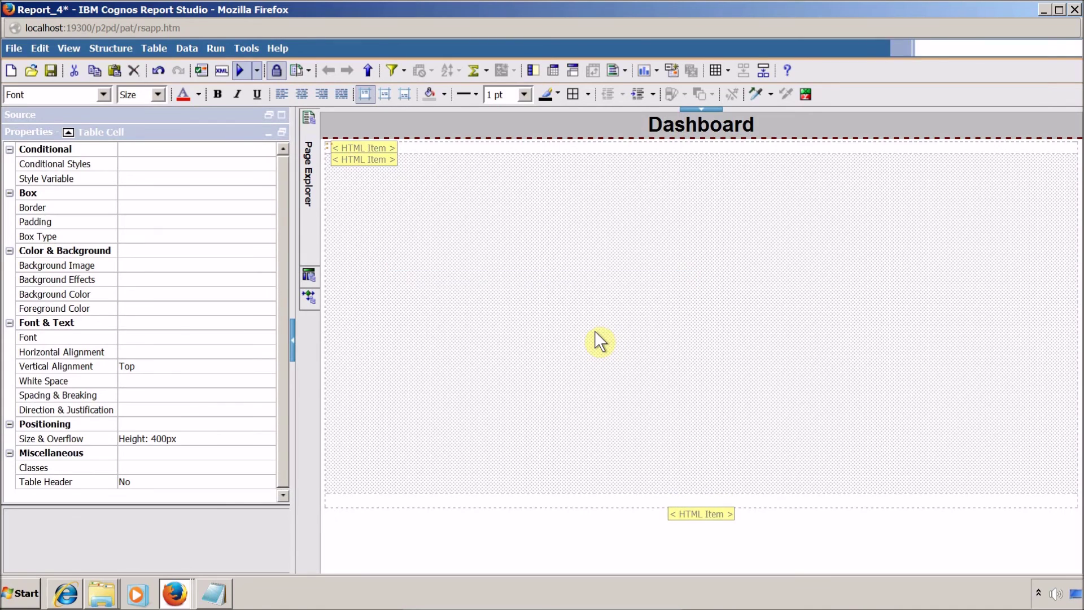
# Step: Insert a 3-column, 1-row table into the new empty row
pyautogui.click(582, 500)
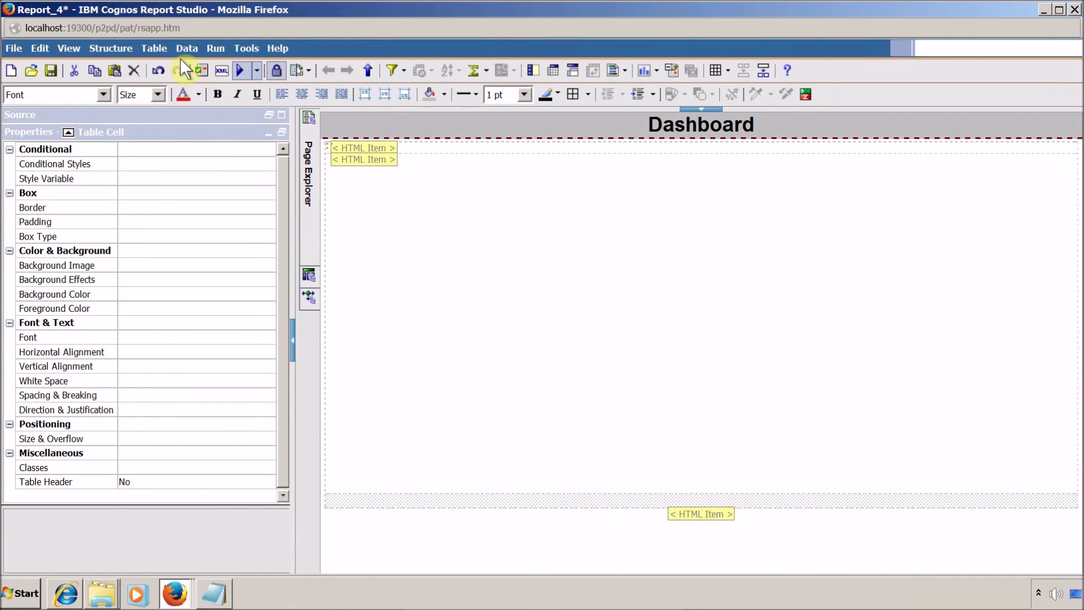
pyautogui.click(160, 49)
pyautogui.moveTo(172, 65)
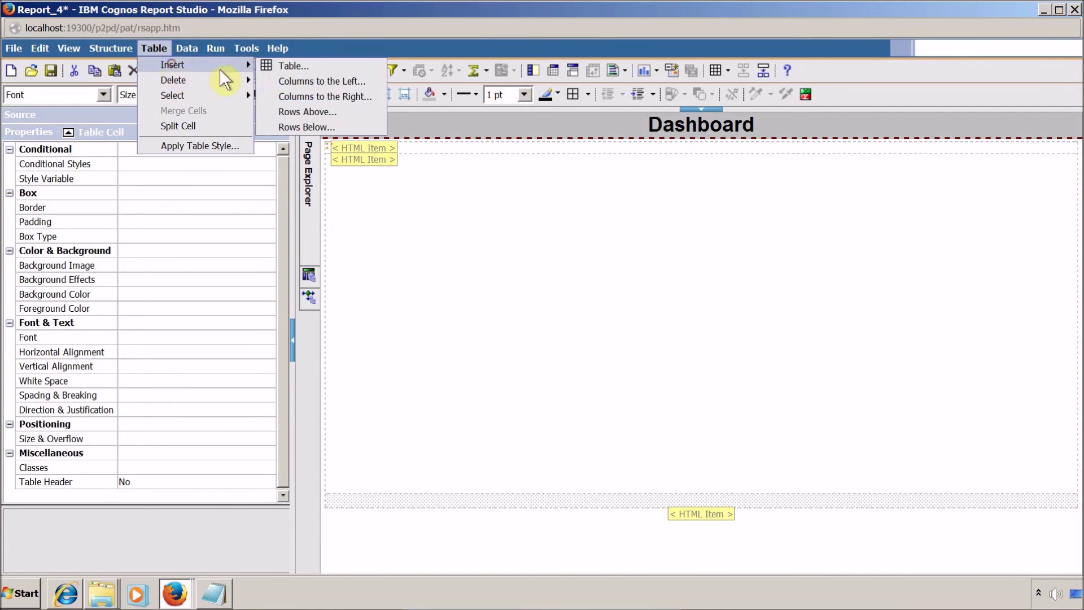
pyautogui.click(272, 67)
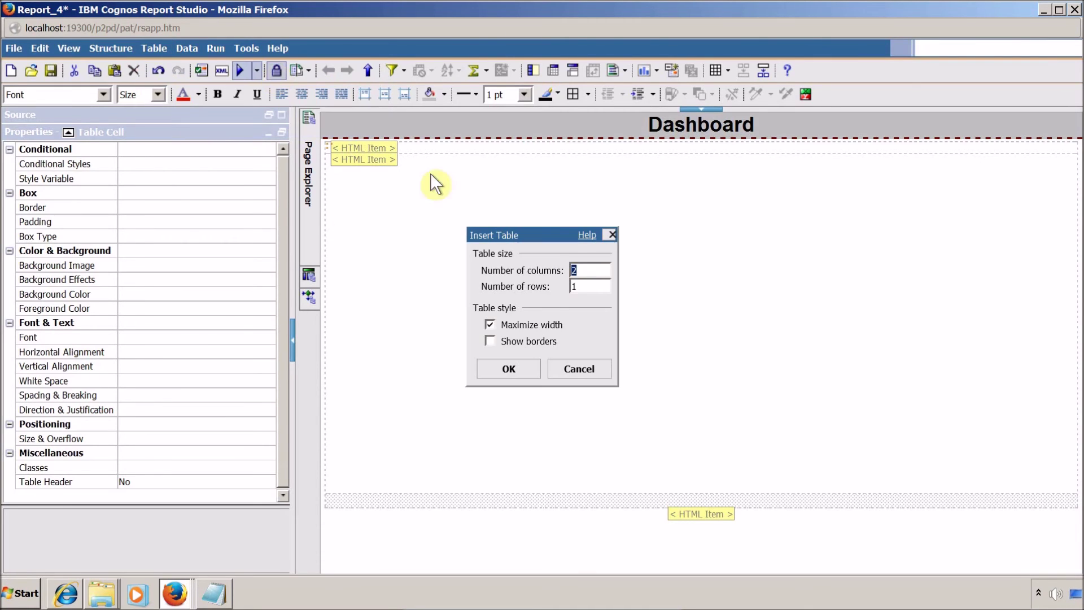
pyautogui.write('3')
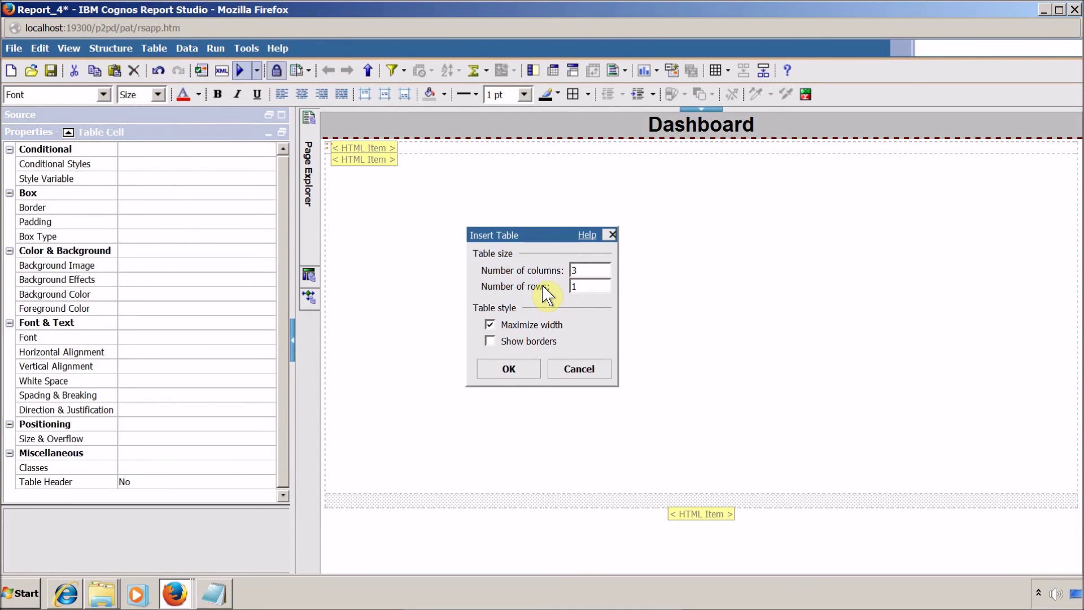
pyautogui.click(508, 369)
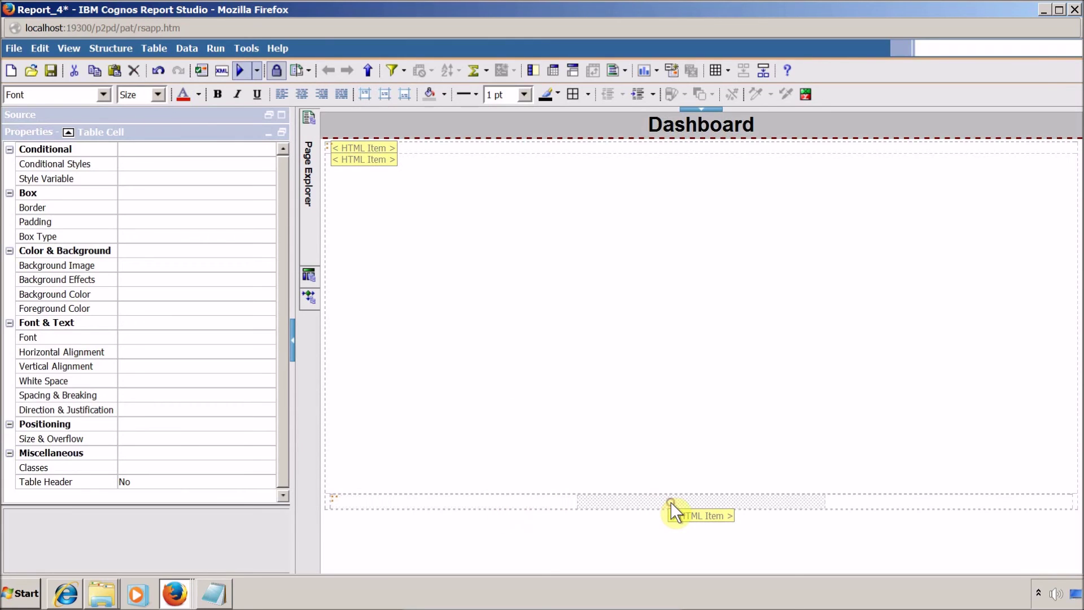
pyautogui.click(902, 504)
pyautogui.click(492, 504)
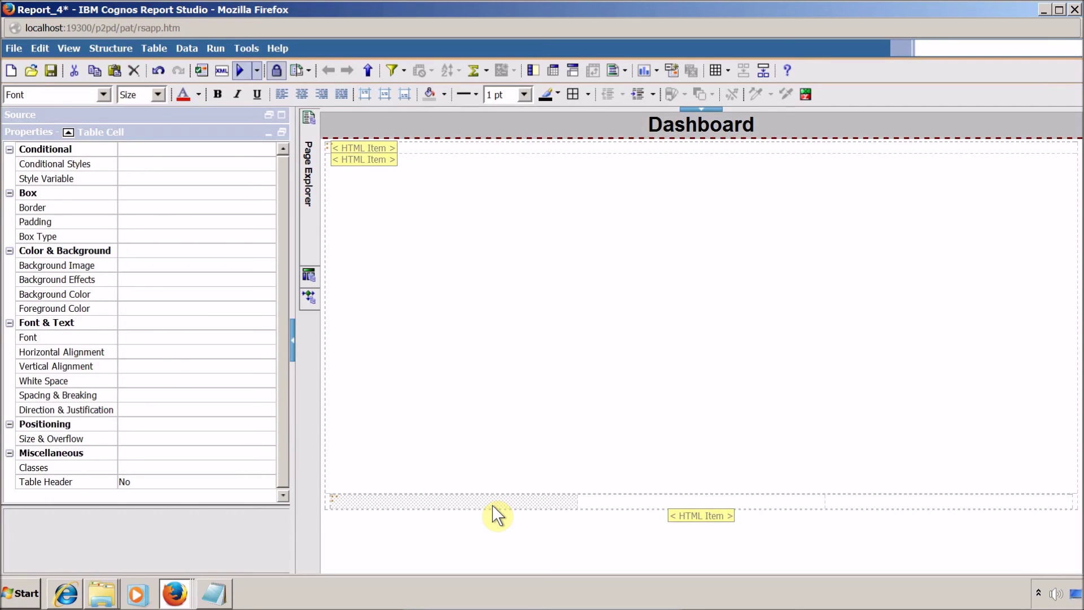
# Step: Reduce the top cell's height from 400px to 200px
pyautogui.click(168, 436)
pyautogui.click(264, 439)
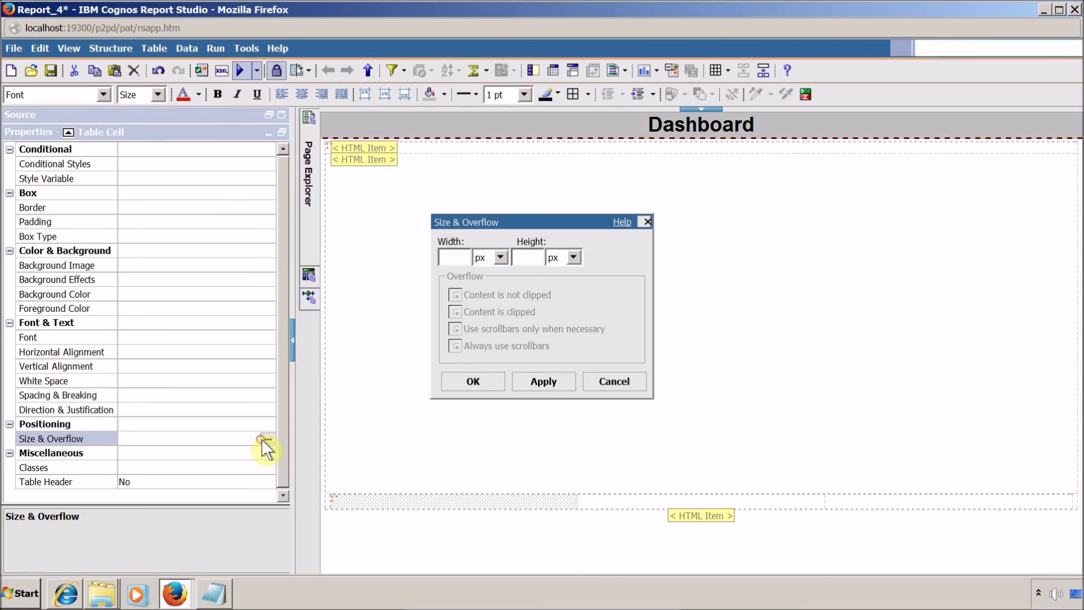
pyautogui.click(616, 381)
pyautogui.click(376, 377)
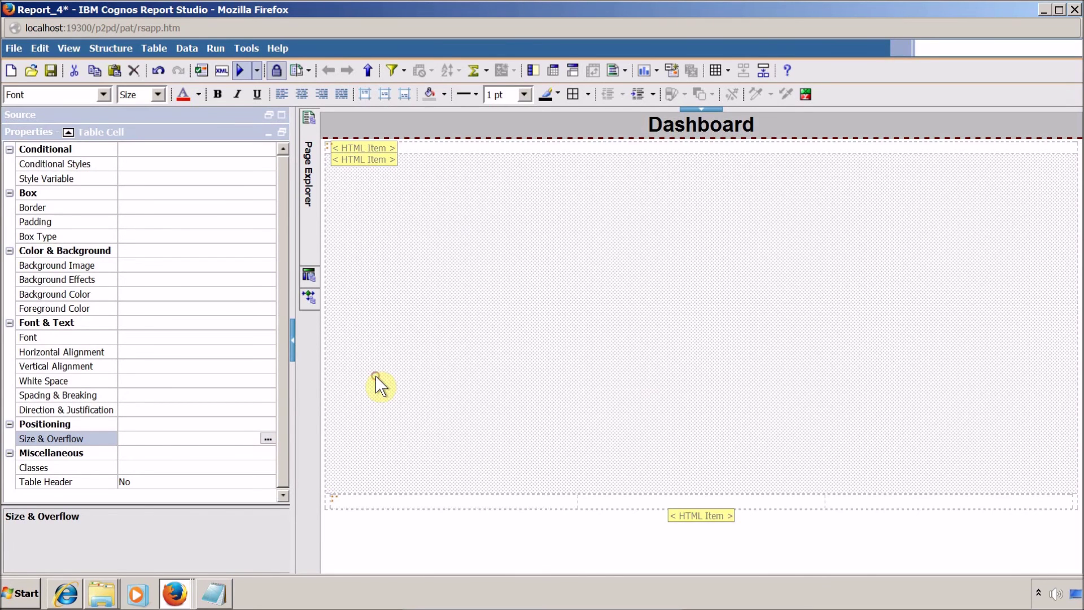
pyautogui.click(204, 440)
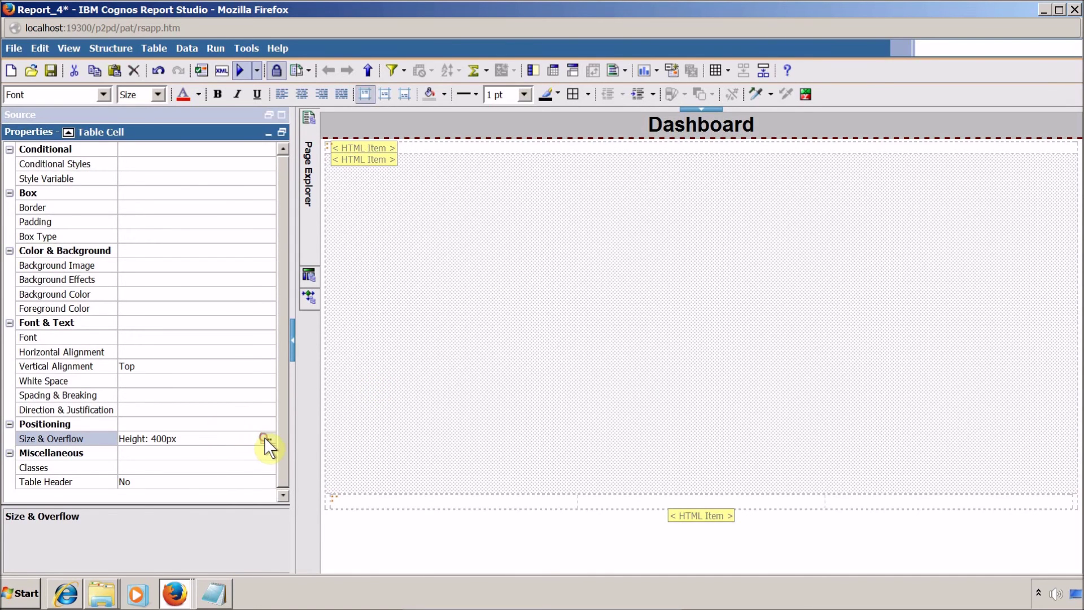
pyautogui.click(264, 439)
pyautogui.click(530, 258)
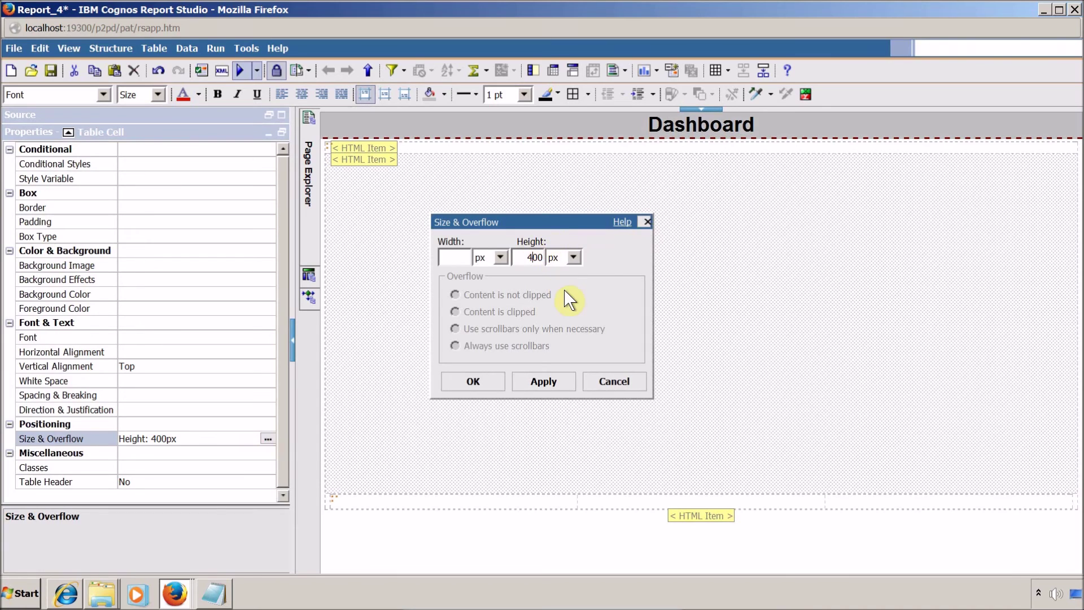
pyautogui.press('BackSpace')
pyautogui.write('2')
pyautogui.click(499, 388)
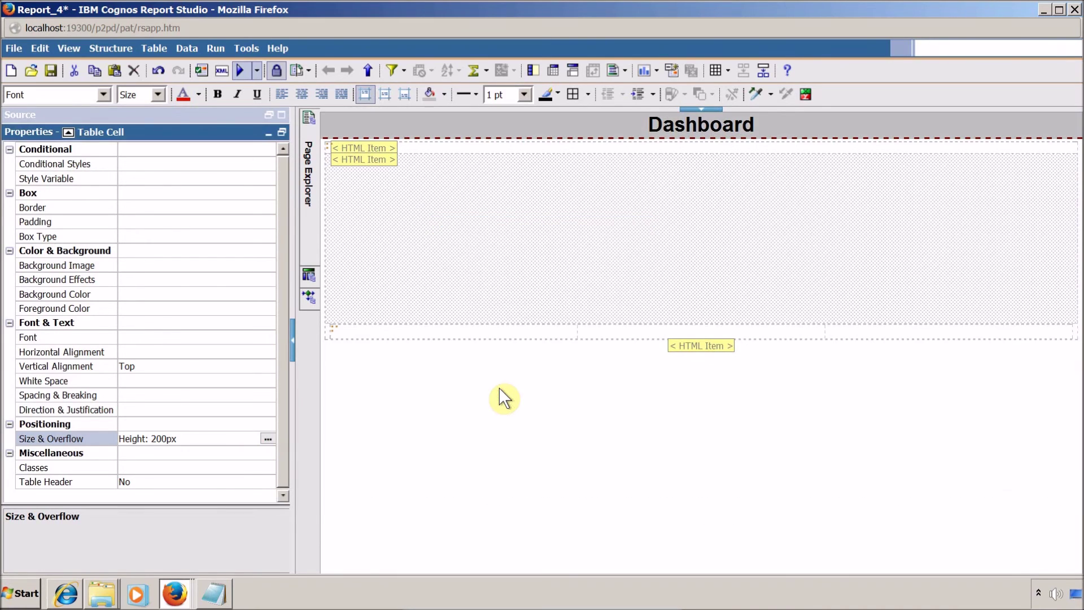
# Step: Size the bottom-left cell to 33% width and 200px height
pyautogui.click(451, 332)
pyautogui.click(160, 439)
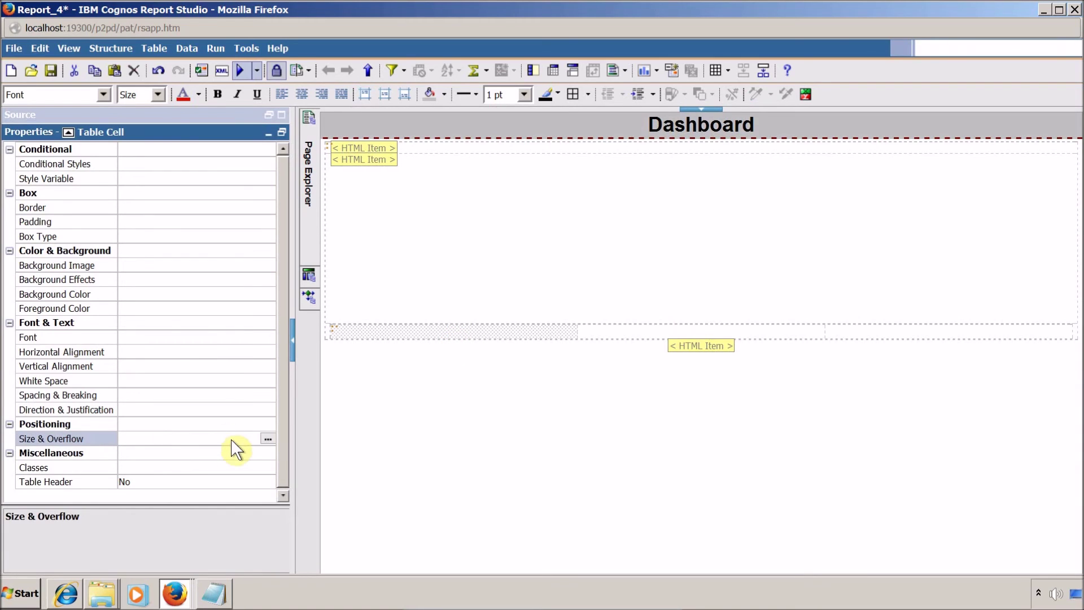
pyautogui.click(268, 439)
pyautogui.click(473, 257)
pyautogui.write('30')
pyautogui.press('BackSpace')
pyautogui.write('3')
pyautogui.click(500, 258)
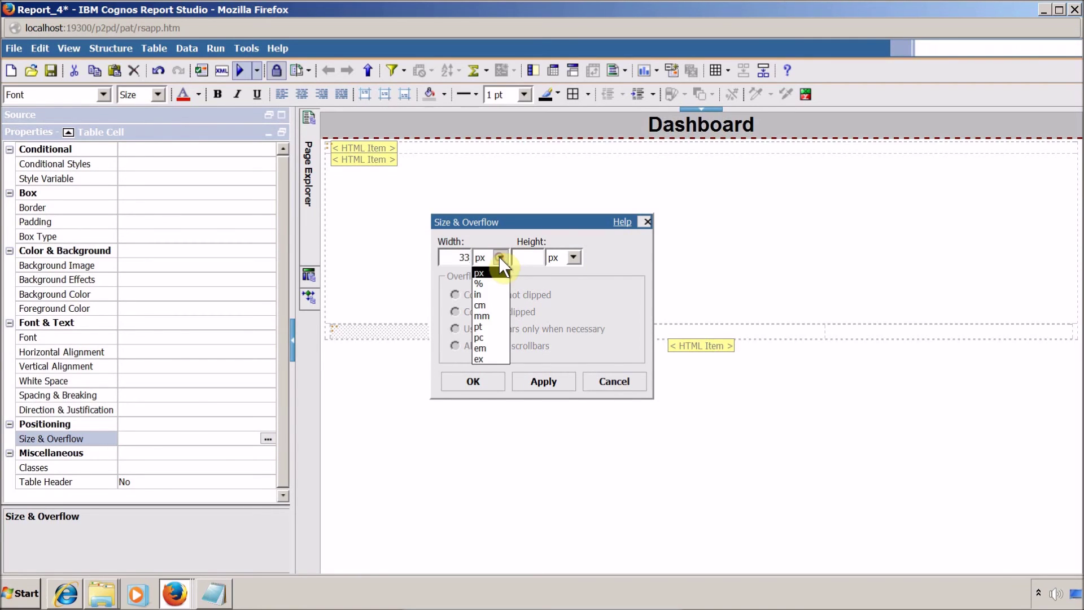
pyautogui.click(480, 282)
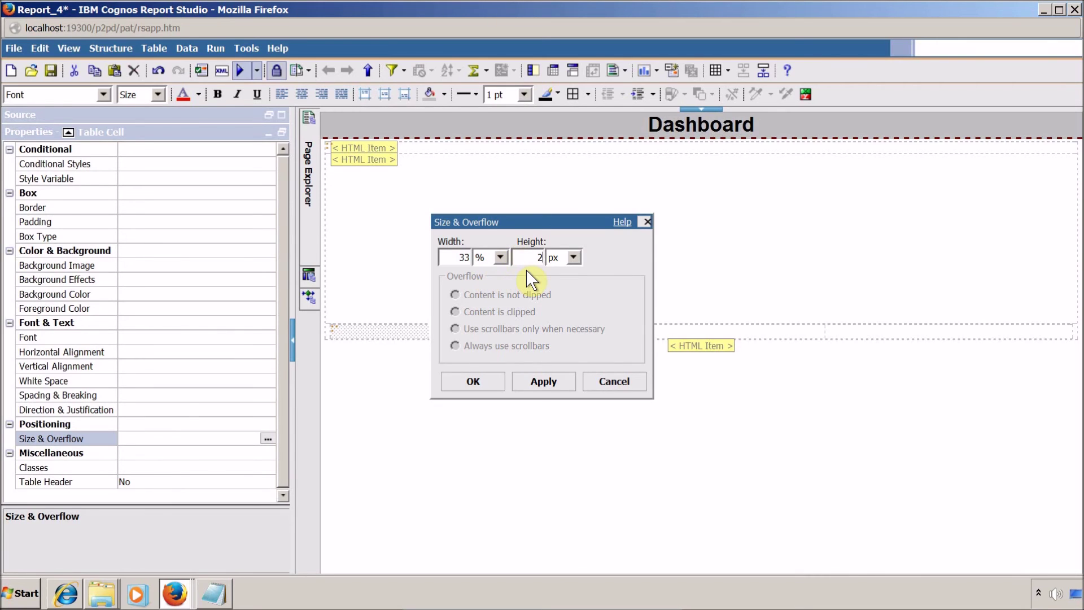
pyautogui.click(535, 381)
pyautogui.click(483, 381)
# Step: Give the middle and right bottom cells 33% width and 200px height together
pyautogui.click(621, 401)
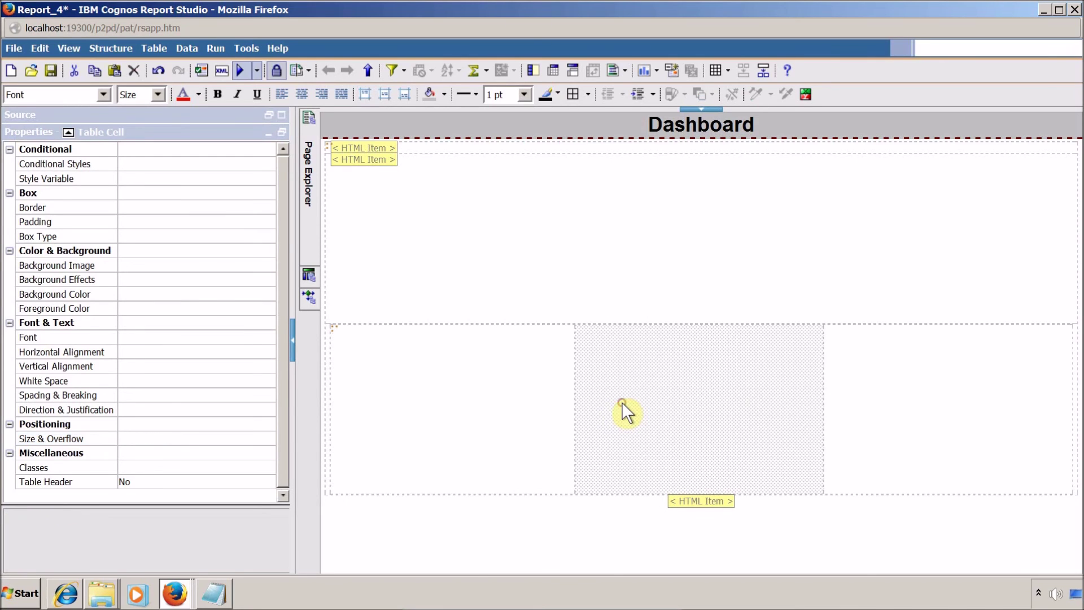
pyautogui.keyDown('ctrl'); pyautogui.click(864, 411); pyautogui.keyUp('ctrl')
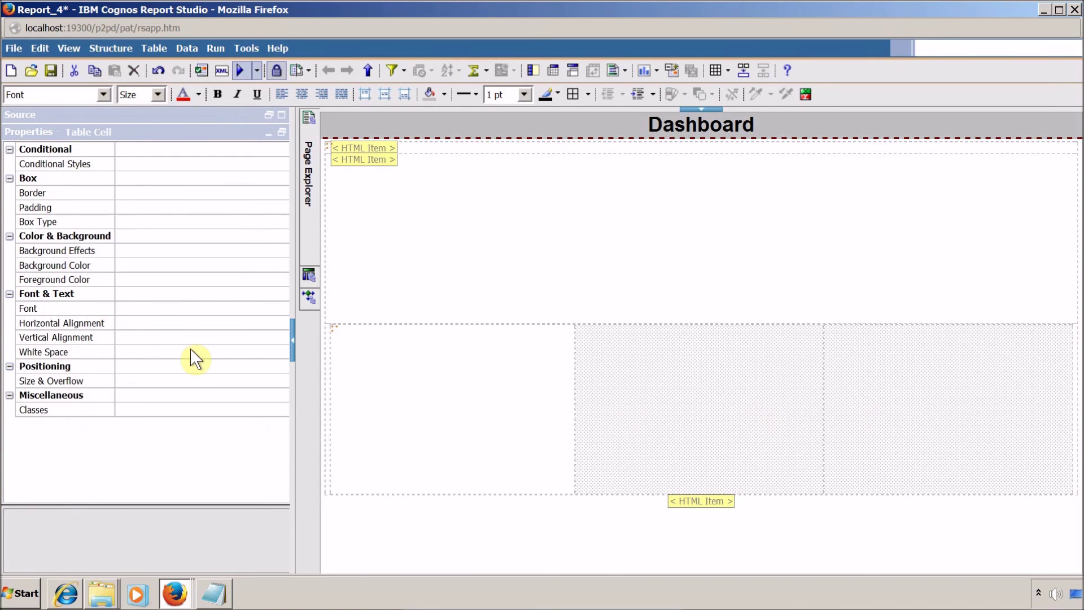
pyautogui.click(195, 381)
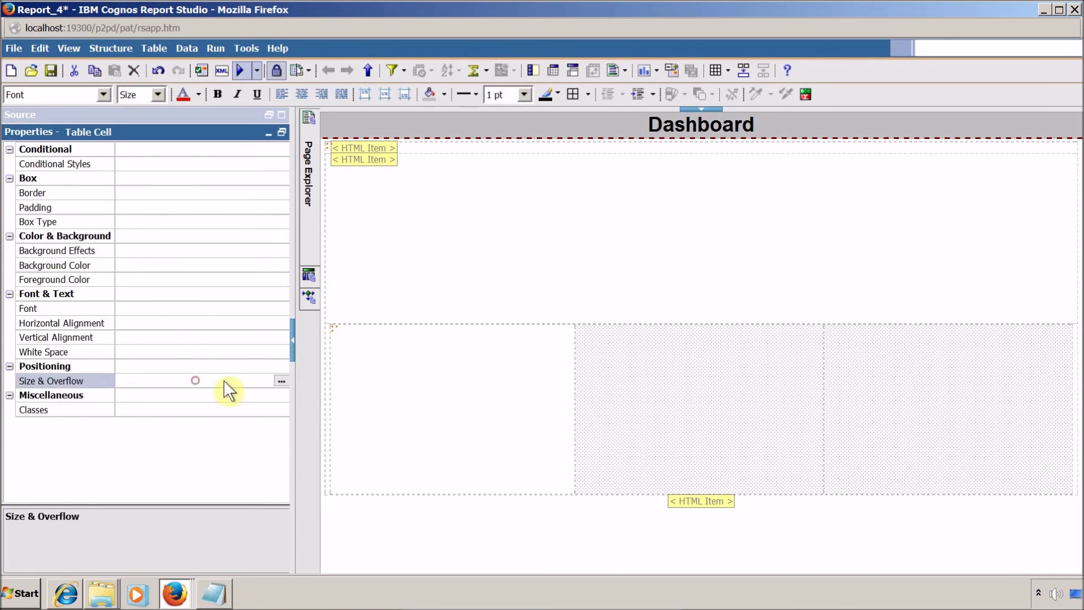
pyautogui.click(281, 380)
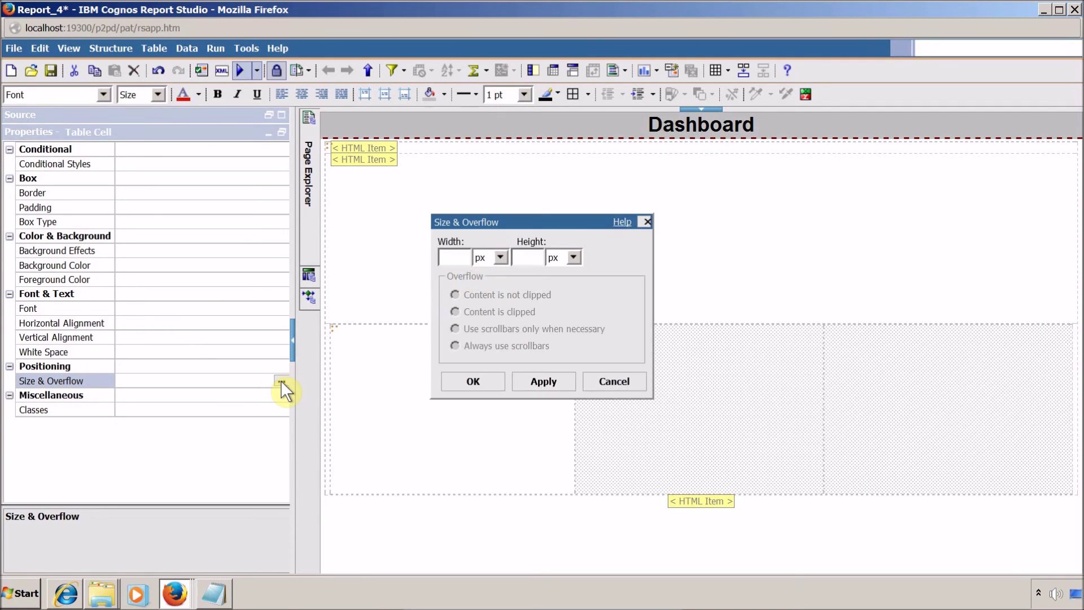
pyautogui.write('33')
pyautogui.click(500, 257)
pyautogui.click(499, 284)
pyautogui.click(525, 258)
pyautogui.write('200')
pyautogui.click(553, 380)
pyautogui.click(474, 381)
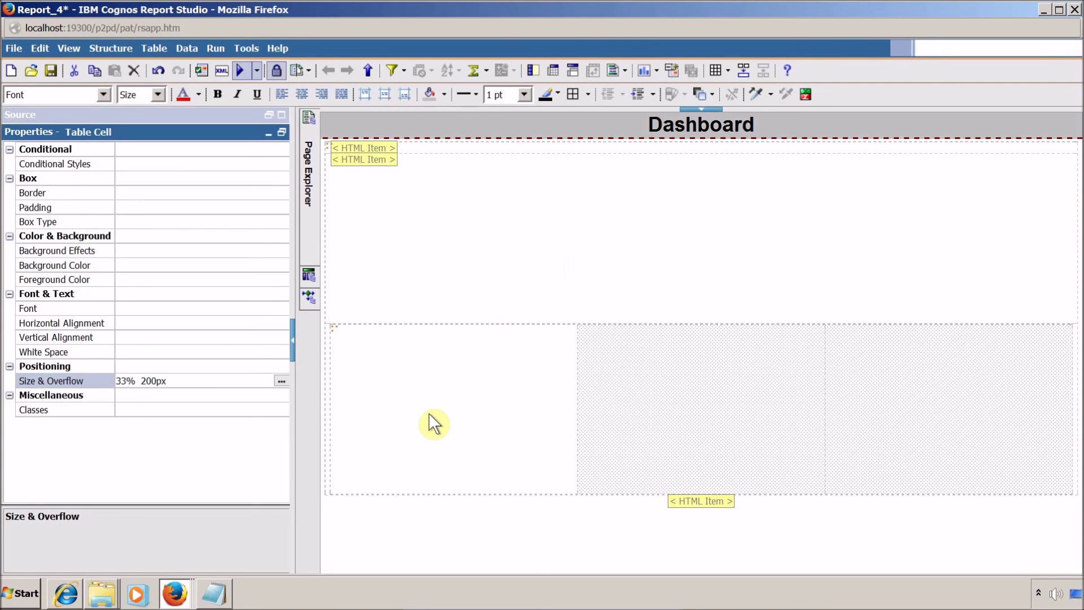
pyautogui.click(429, 412)
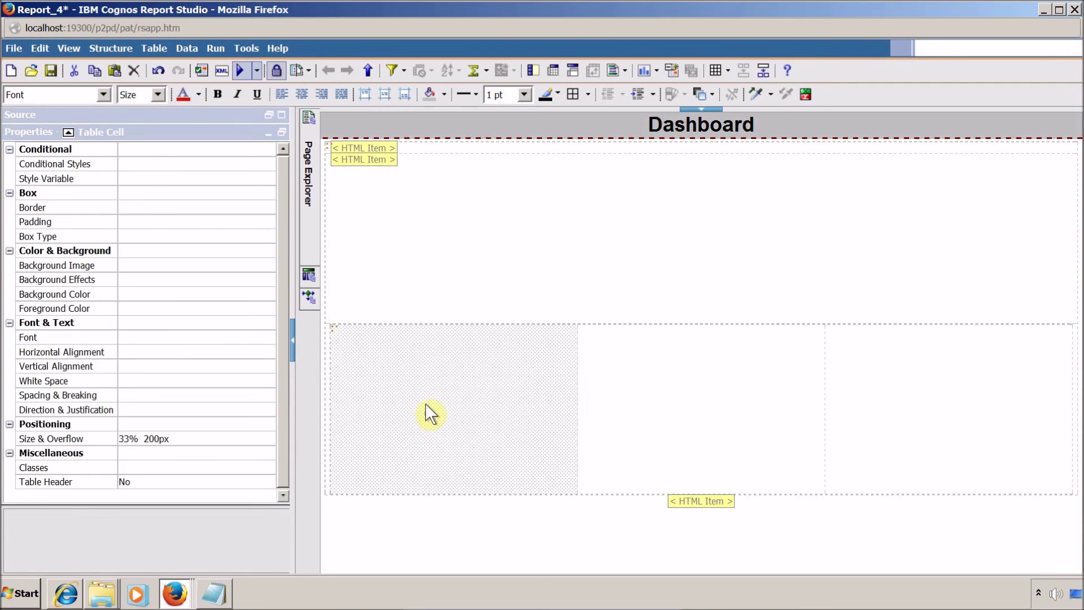
# Step: Paste copies of the top iframe HTML item into the bottom-left, middle and right cells
pyautogui.click(371, 161)
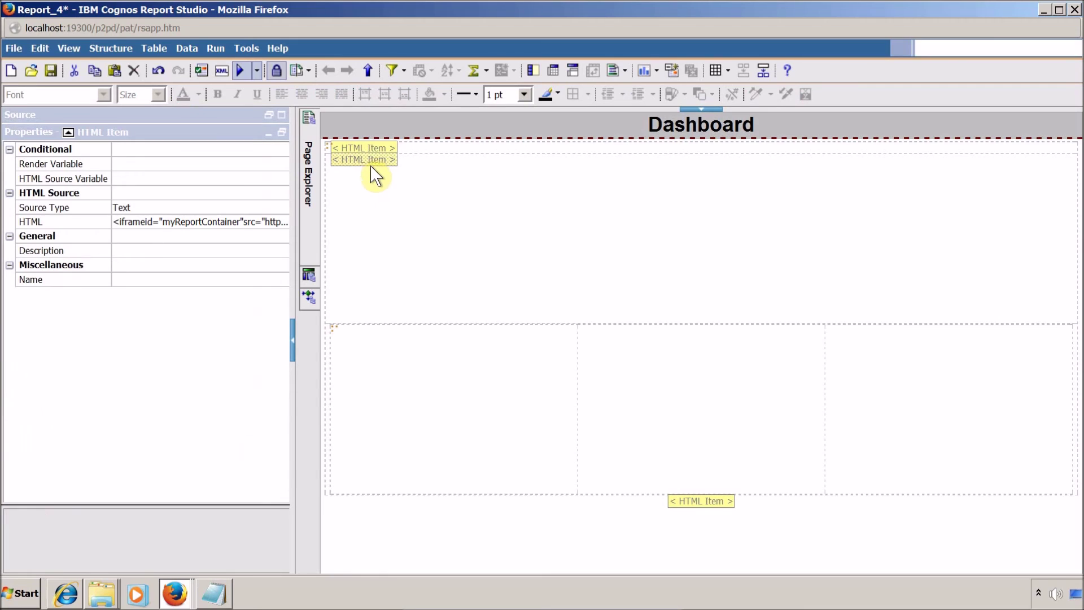
pyautogui.click(391, 362)
pyautogui.hotkey('ctrl', 'v')
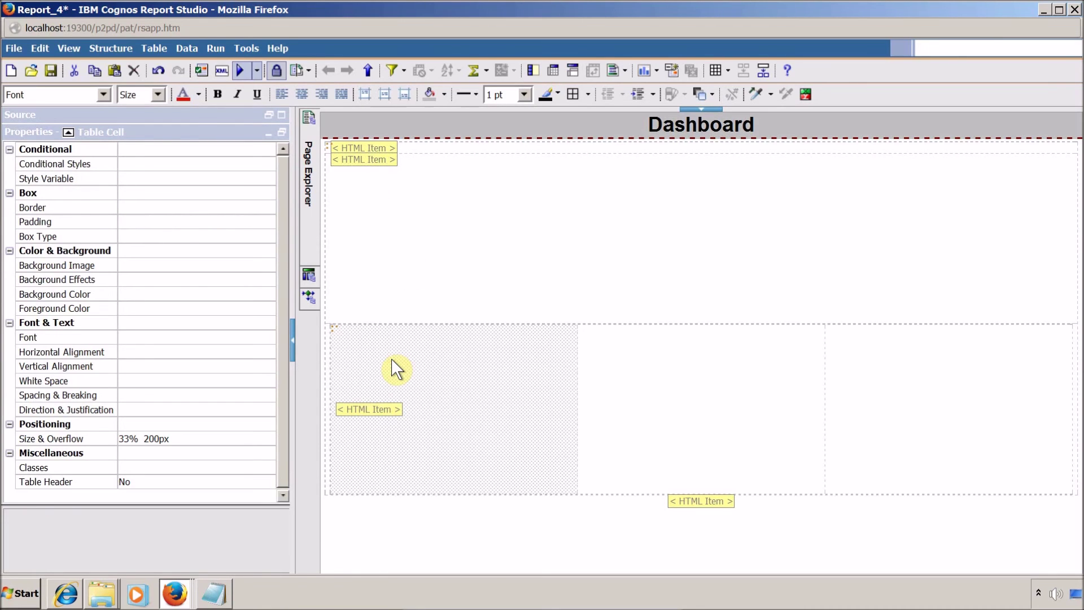
pyautogui.click(645, 370)
pyautogui.hotkey('ctrl', 'v')
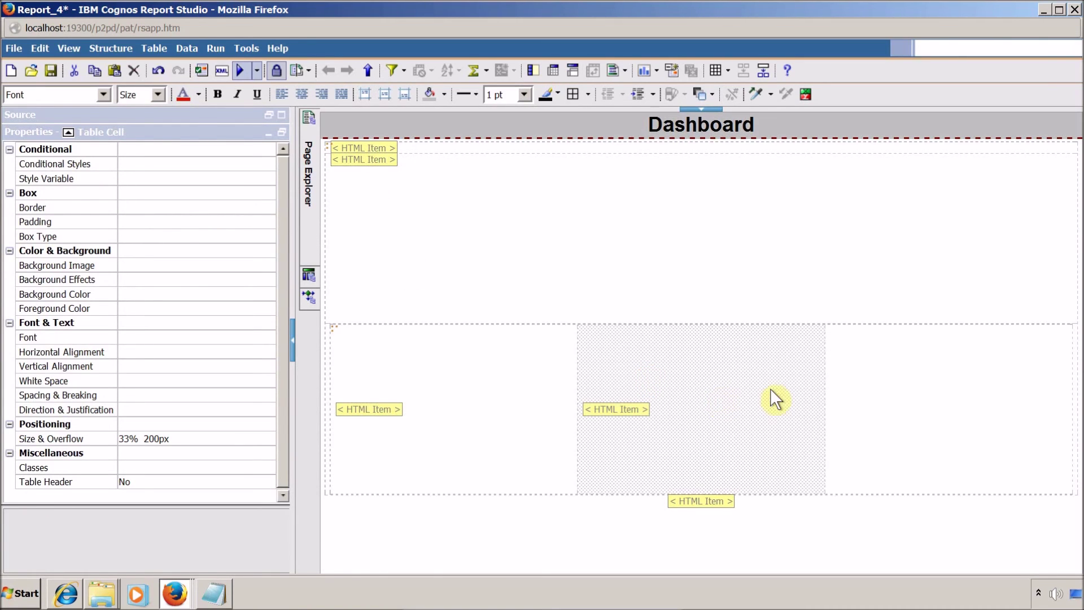
pyautogui.click(931, 398)
pyautogui.hotkey('ctrl', 'v')
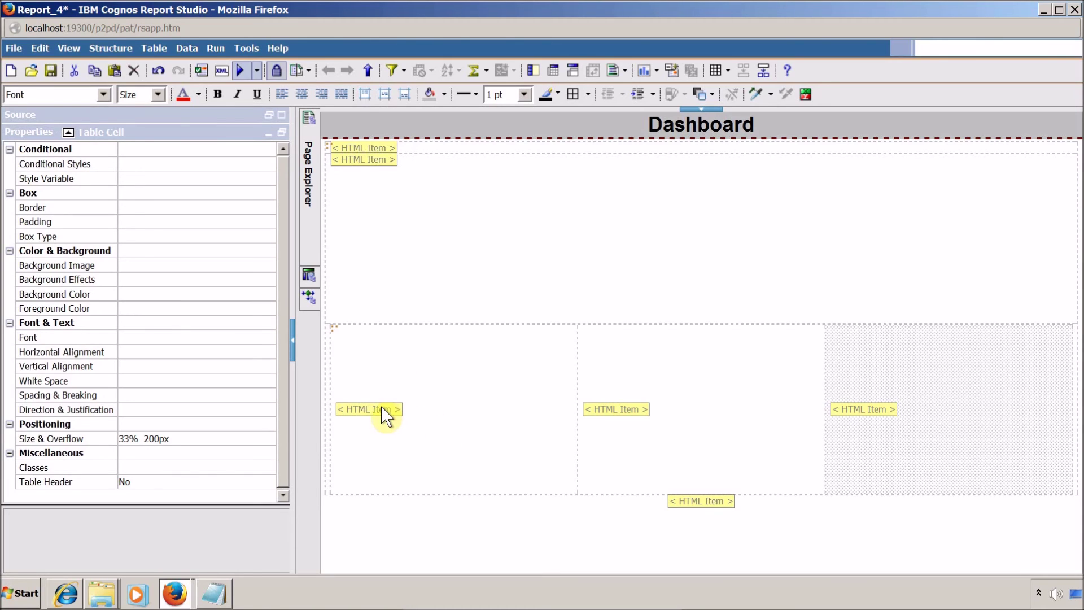
# Step: Replace the middle frame's src address with the Report_2 URL, closing the quote
pyautogui.click(609, 408)
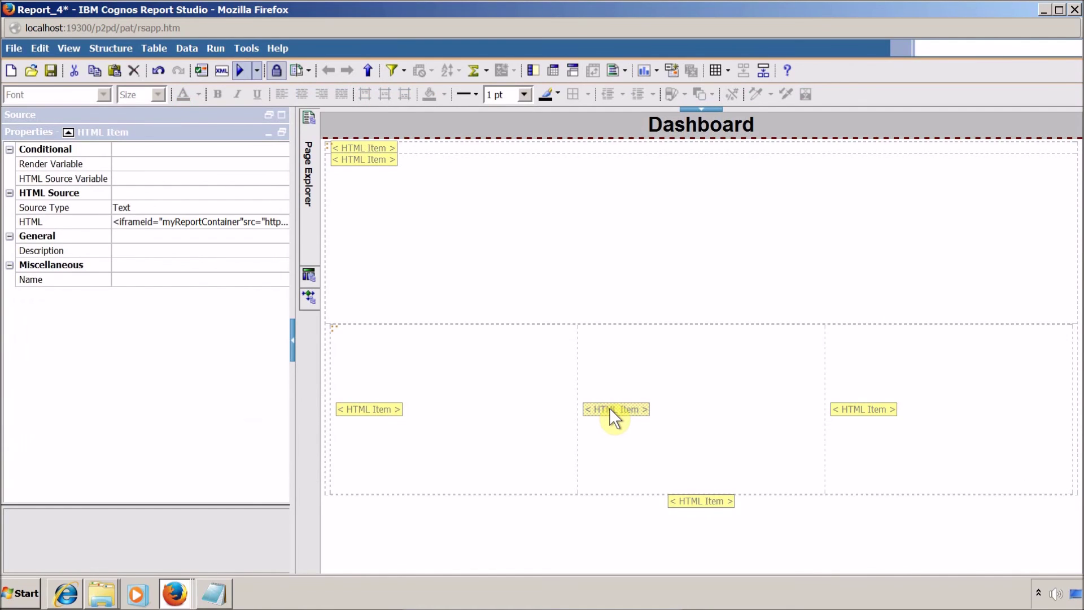
pyautogui.doubleClick(609, 407)
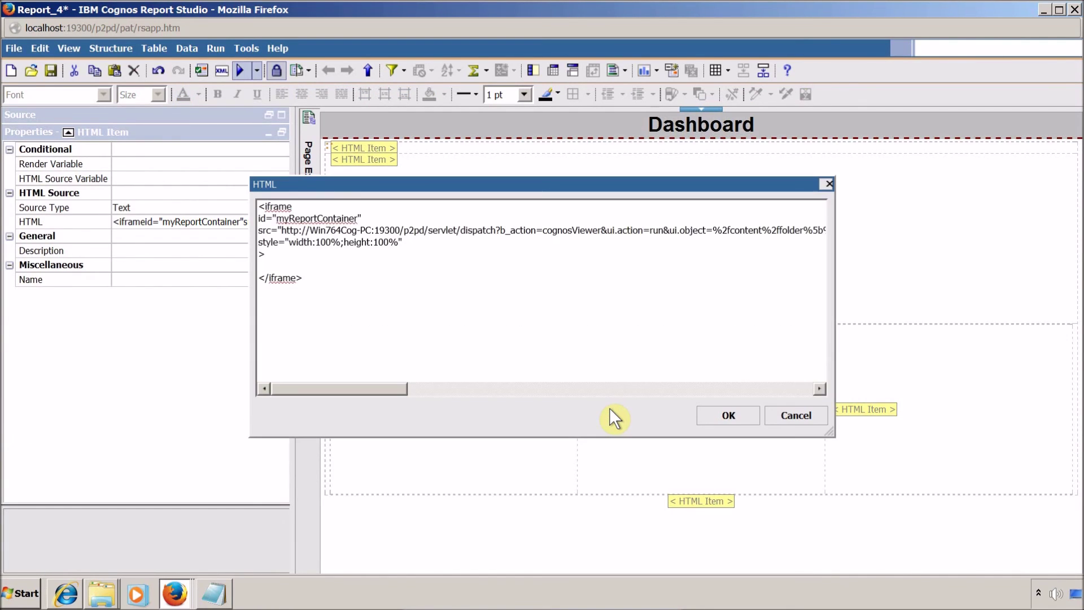
pyautogui.hotkey('alt', 'Tab')
pyautogui.hotkey('alt', 'Tab')
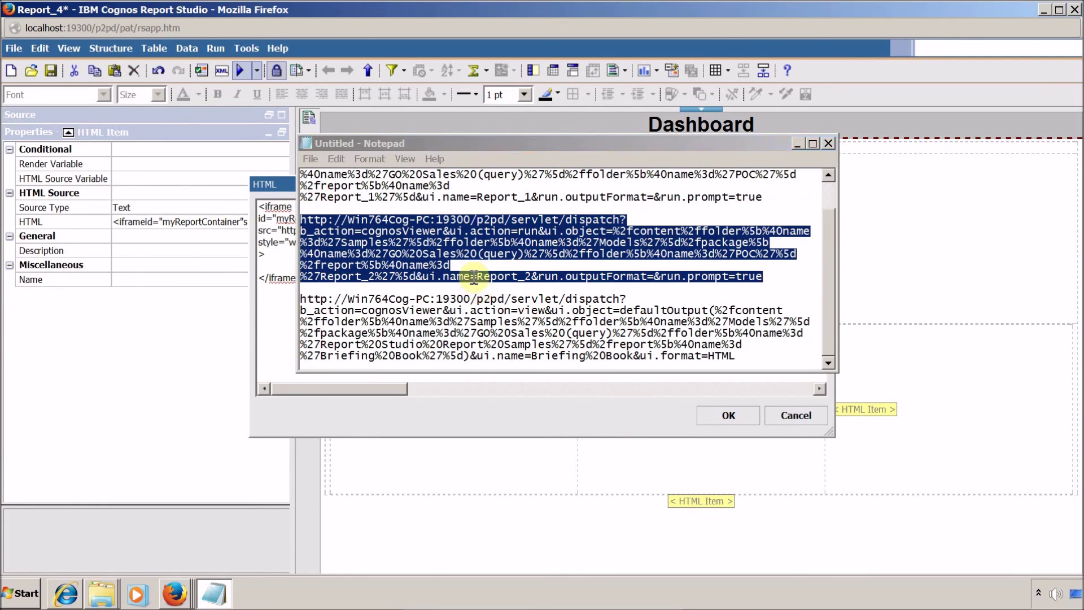
pyautogui.hotkey('alt', 'Tab')
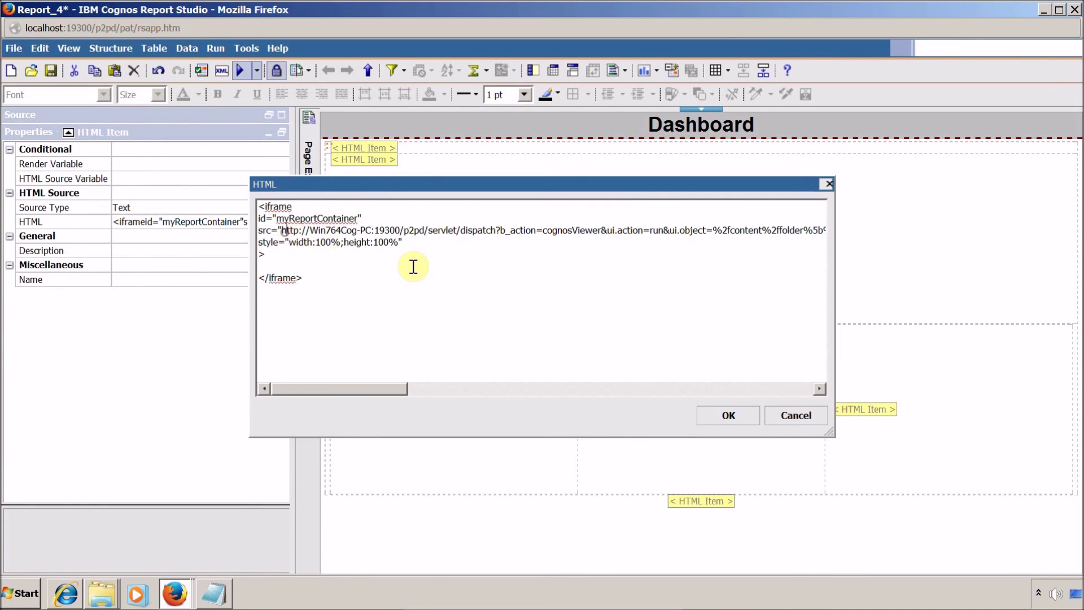
pyautogui.hotkey('shift', 'End')
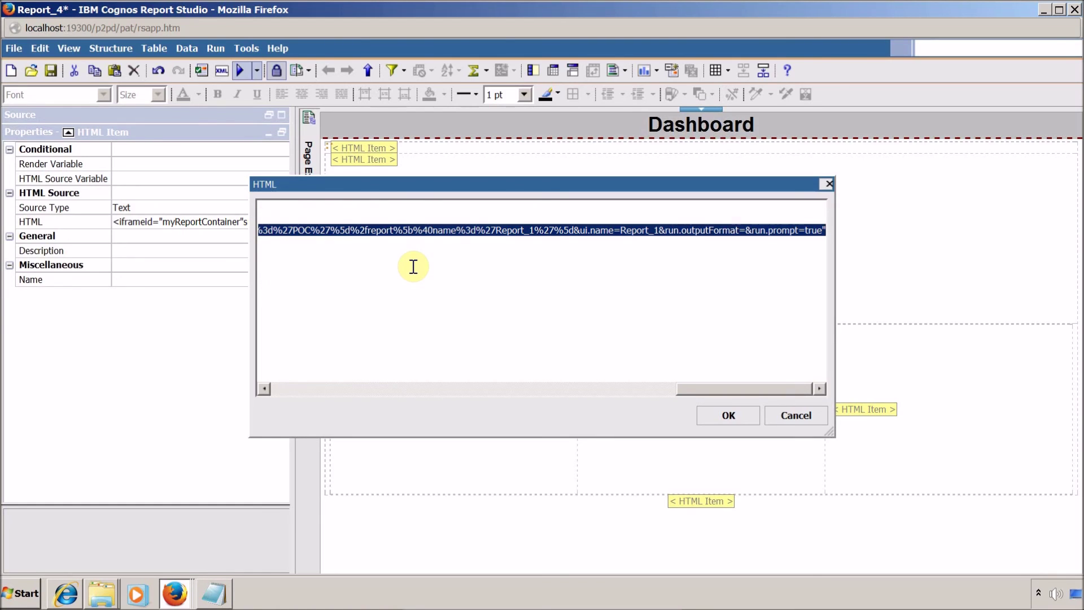
pyautogui.hscroll(-10, 414, 266)
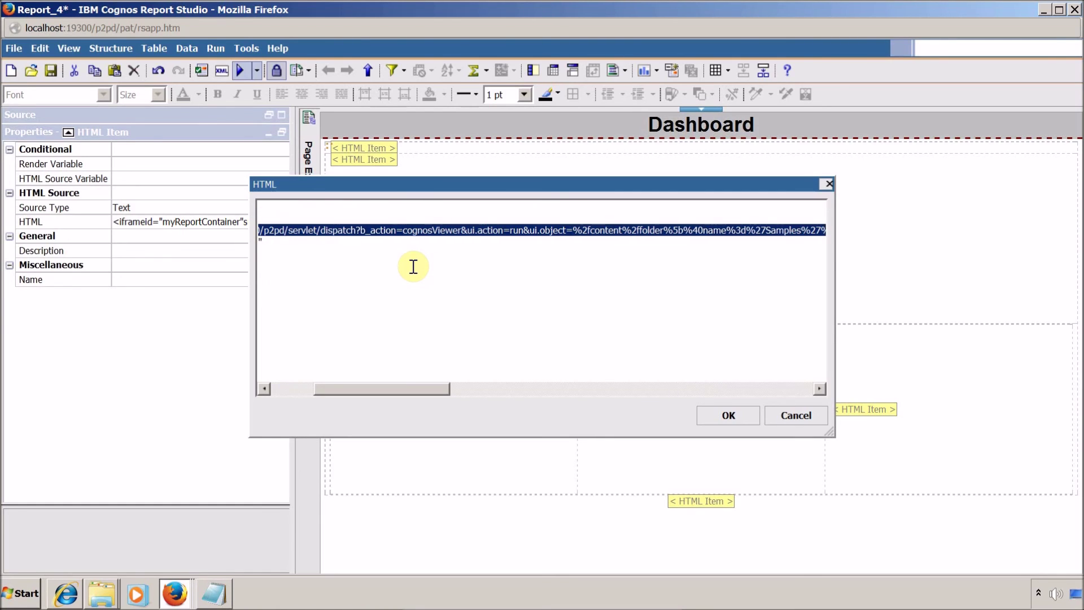
pyautogui.hotkey('ctrl', 'v')
pyautogui.write('"')
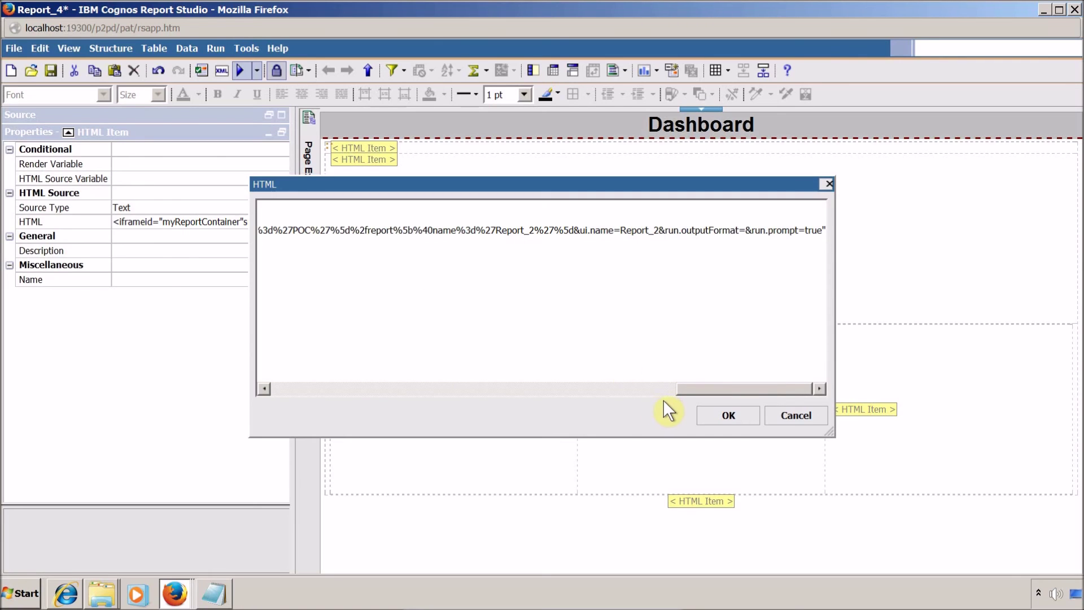
pyautogui.moveTo(673, 390); pyautogui.dragTo(237, 371)
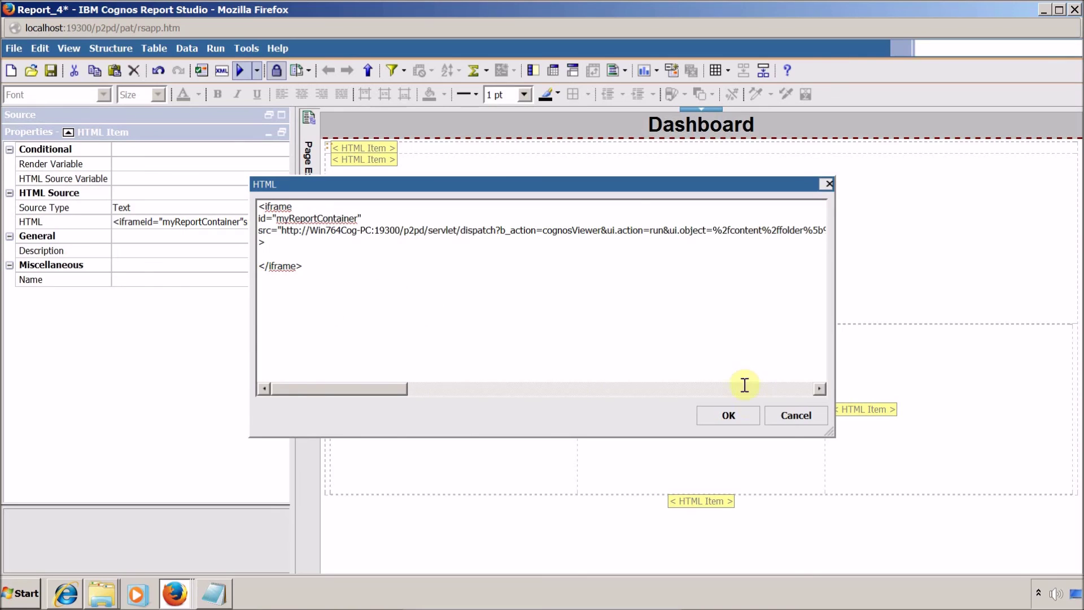
pyautogui.click(732, 415)
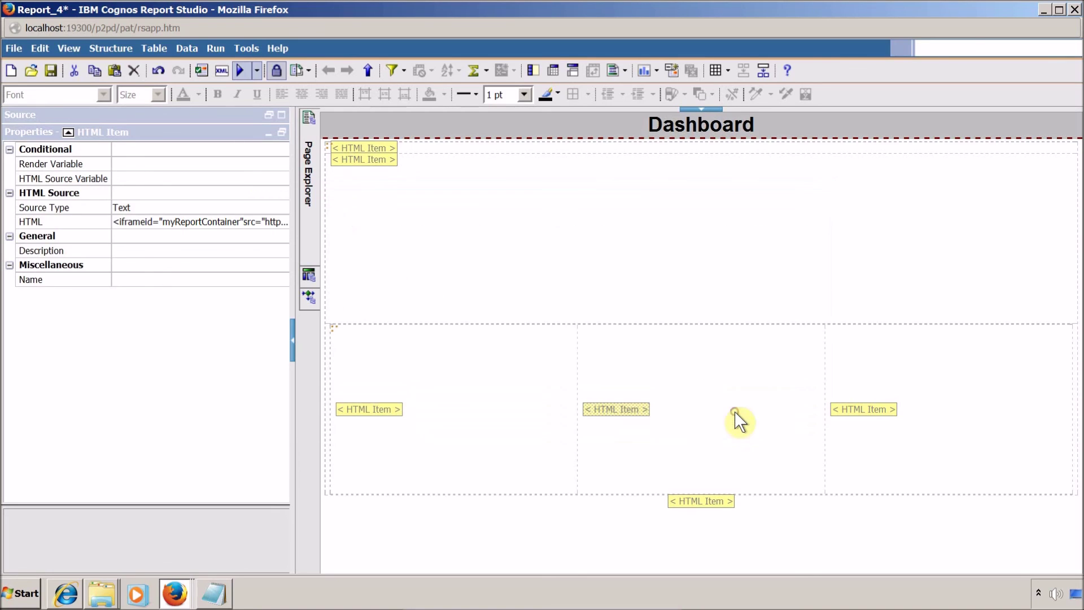
# Step: Copy the full-size style line from the top frame's HTML source
pyautogui.doubleClick(374, 160)
pyautogui.click(405, 242)
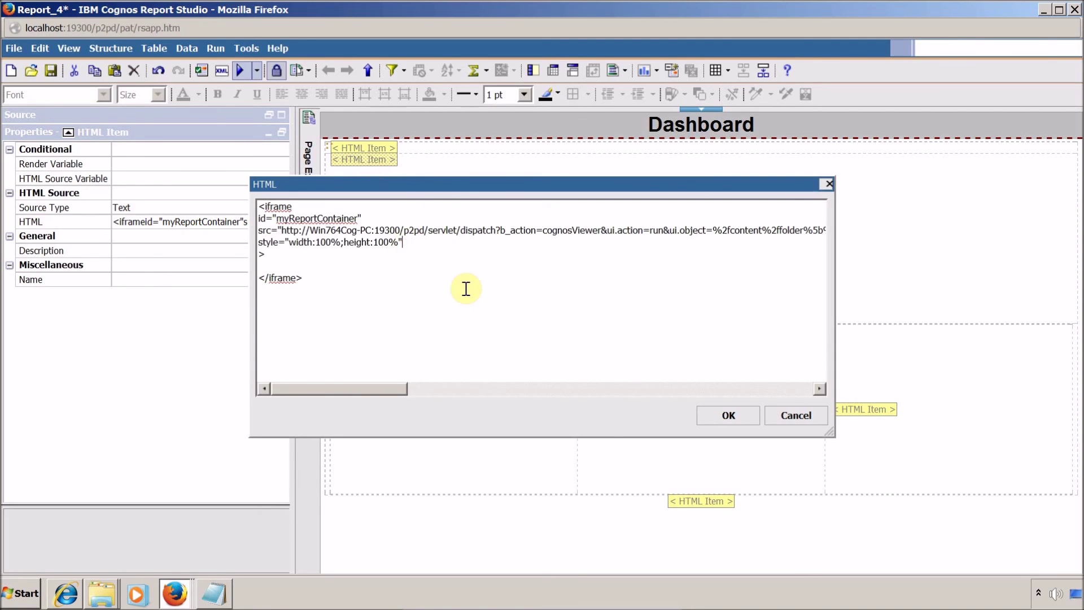
pyautogui.hotkey('shift', 'Home')
pyautogui.hotkey('ctrl', 'c')
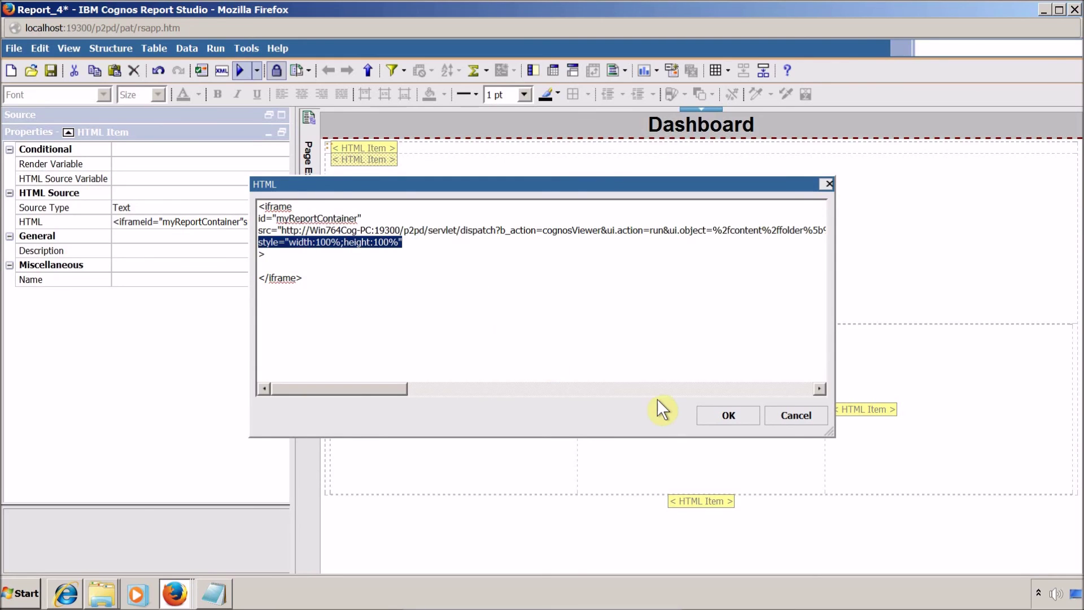
pyautogui.click(729, 415)
pyautogui.doubleClick(369, 410)
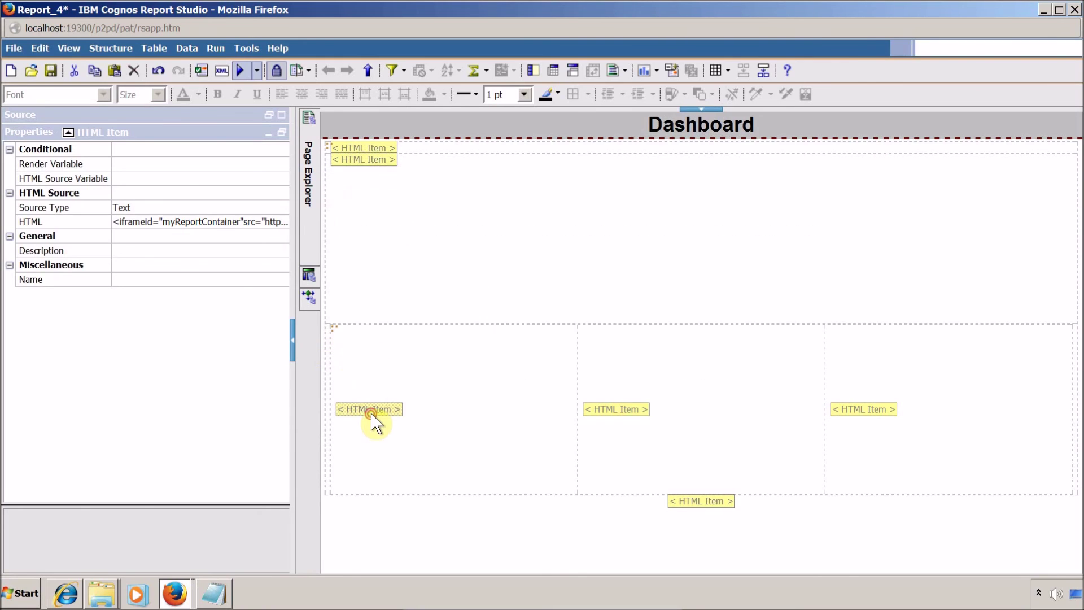
# Step: Add the width:100%;height:100% style line to the middle frame's HTML
pyautogui.click(765, 417)
pyautogui.click(632, 421)
pyautogui.click(628, 415)
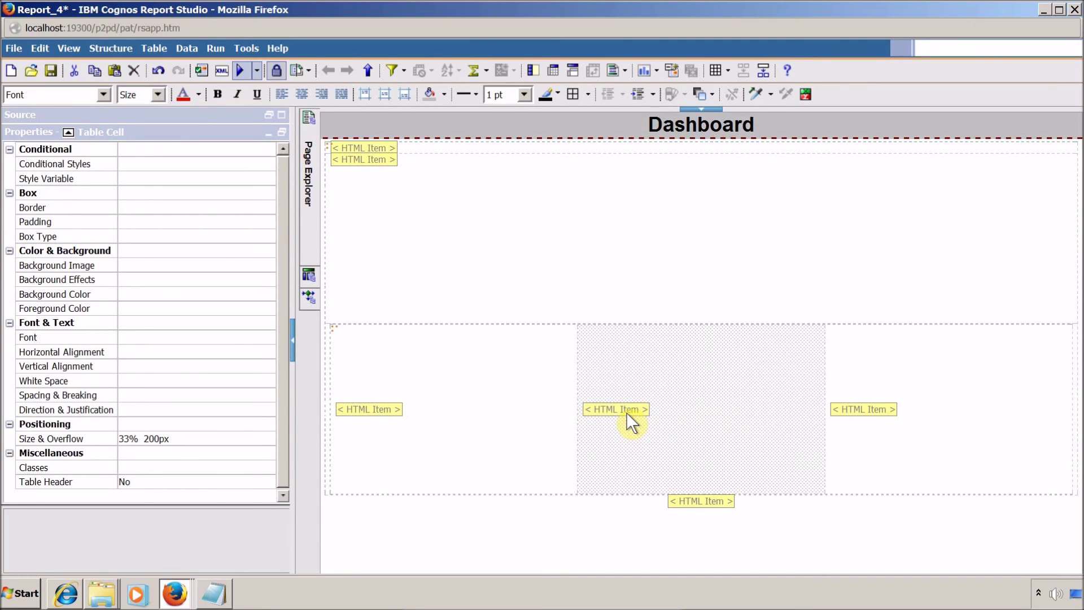
pyautogui.click(626, 412)
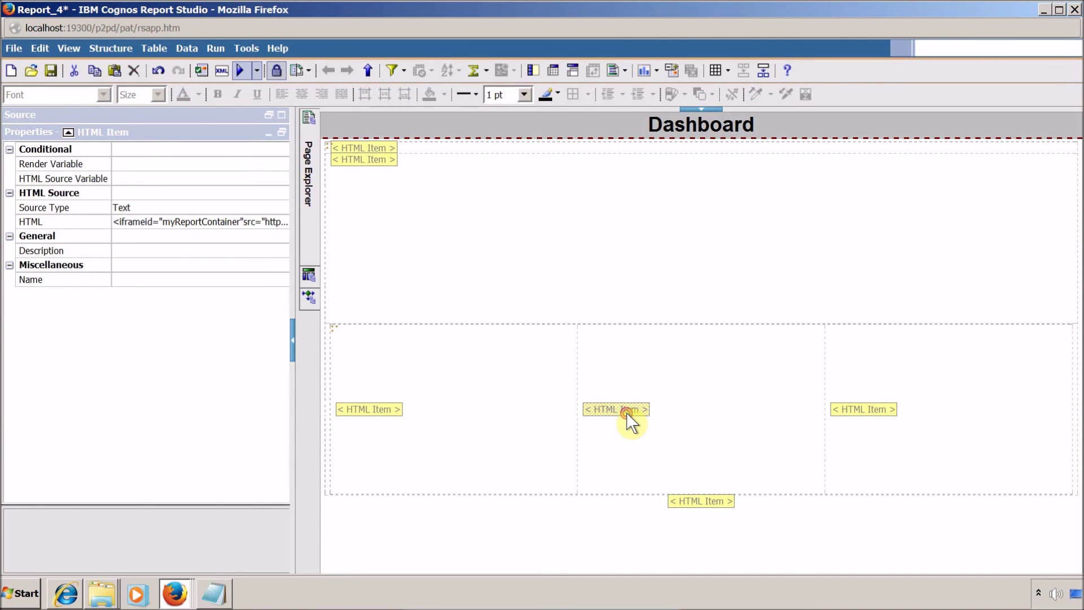
pyautogui.doubleClick(626, 412)
pyautogui.click(489, 230)
pyautogui.press('End')
pyautogui.press('Return')
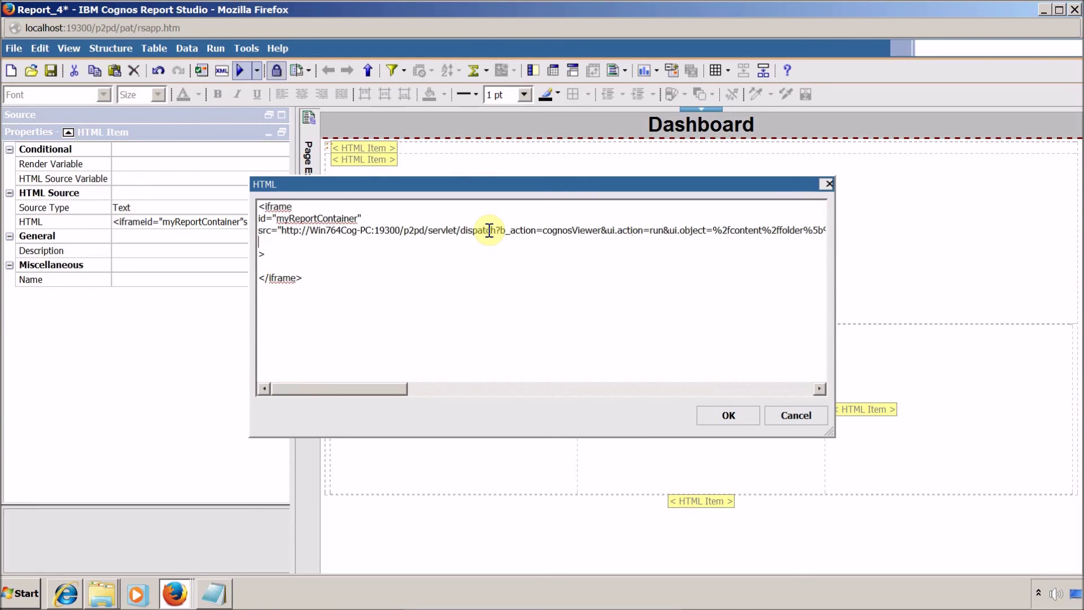
pyautogui.hotkey('ctrl', 'v')
pyautogui.click(709, 418)
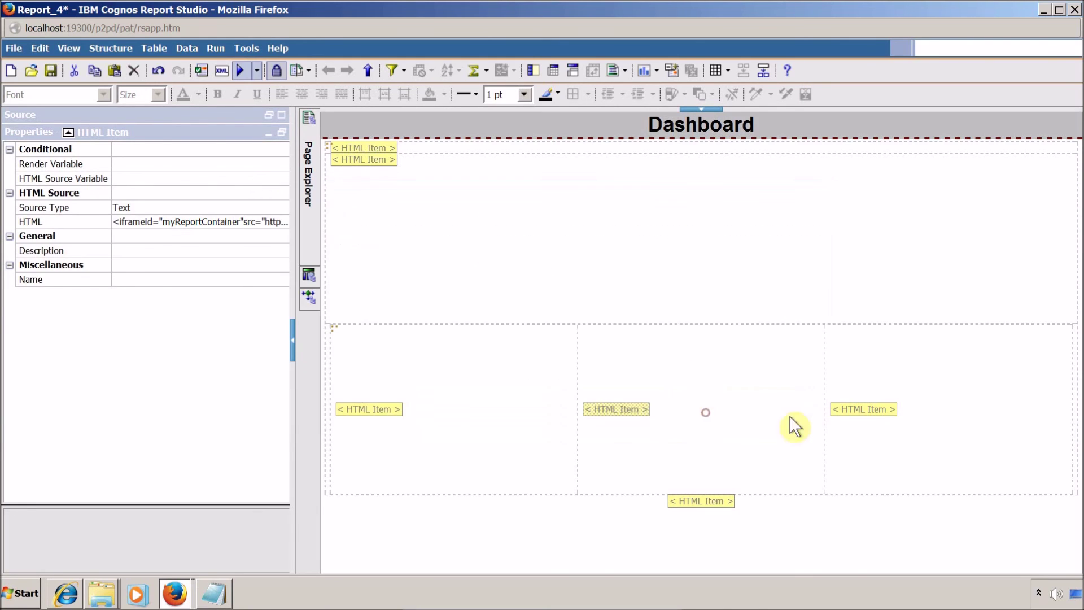
# Step: Point the right frame's src at the Briefing Book URL and save the report
pyautogui.doubleClick(884, 416)
pyautogui.hotkey('alt', 'Tab')
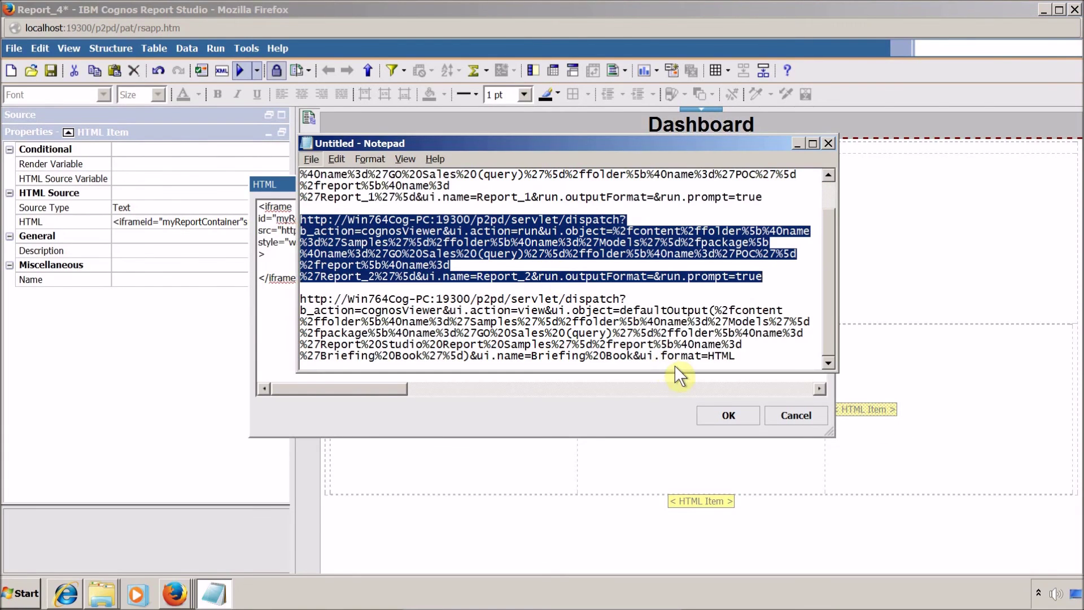
pyautogui.click(756, 345)
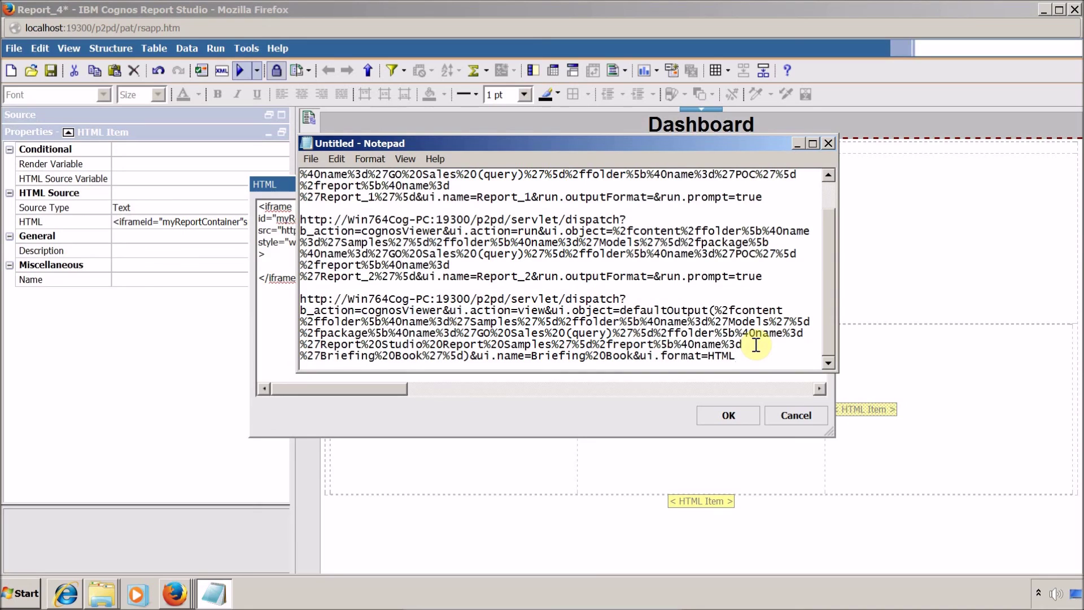
pyautogui.hotkey('shift', 'Home')
pyautogui.hotkey('shift', 'Up')
pyautogui.hotkey('shift', 'Up')
pyautogui.hotkey('shift', 'Up')
pyautogui.hotkey('shift', 'Up')
pyautogui.hotkey('shift', 'Up')
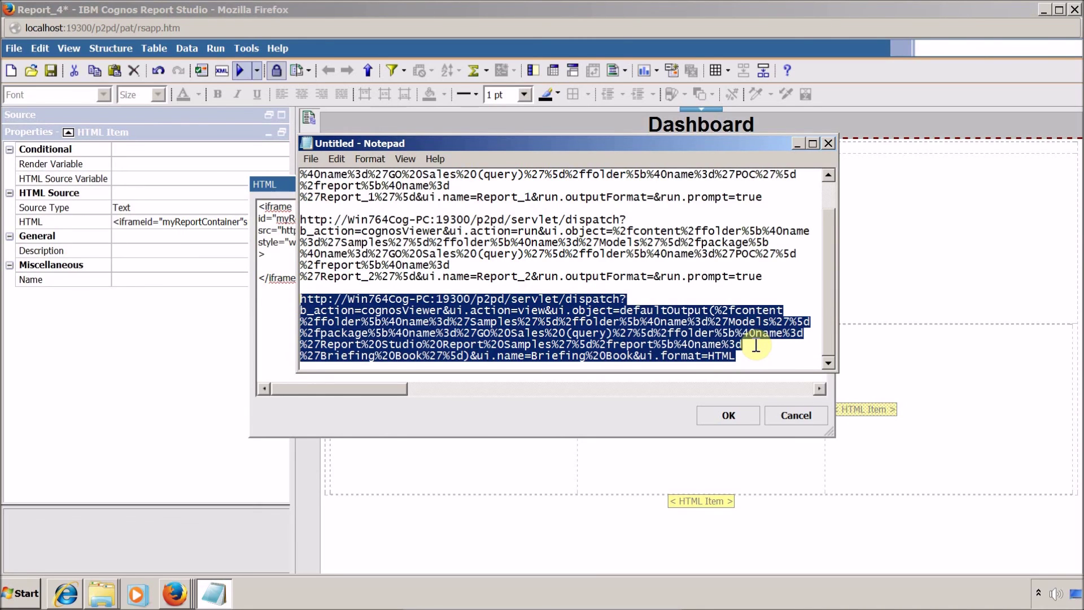
pyautogui.hotkey('alt', 'Tab')
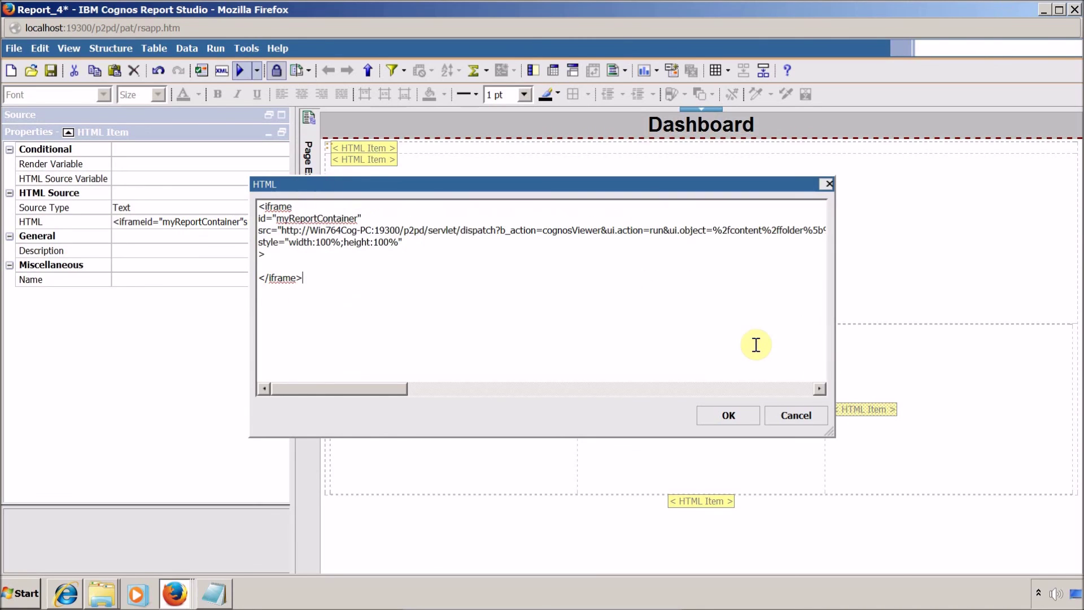
pyautogui.click(458, 230)
pyautogui.tripleClick(458, 231)
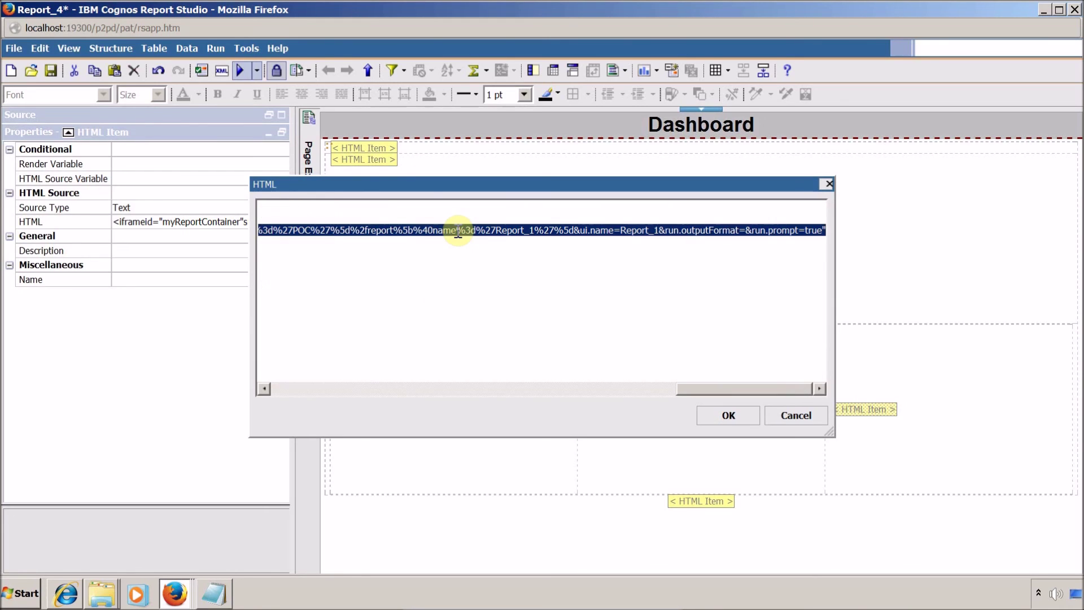
pyautogui.hotkey('ctrl', 'v')
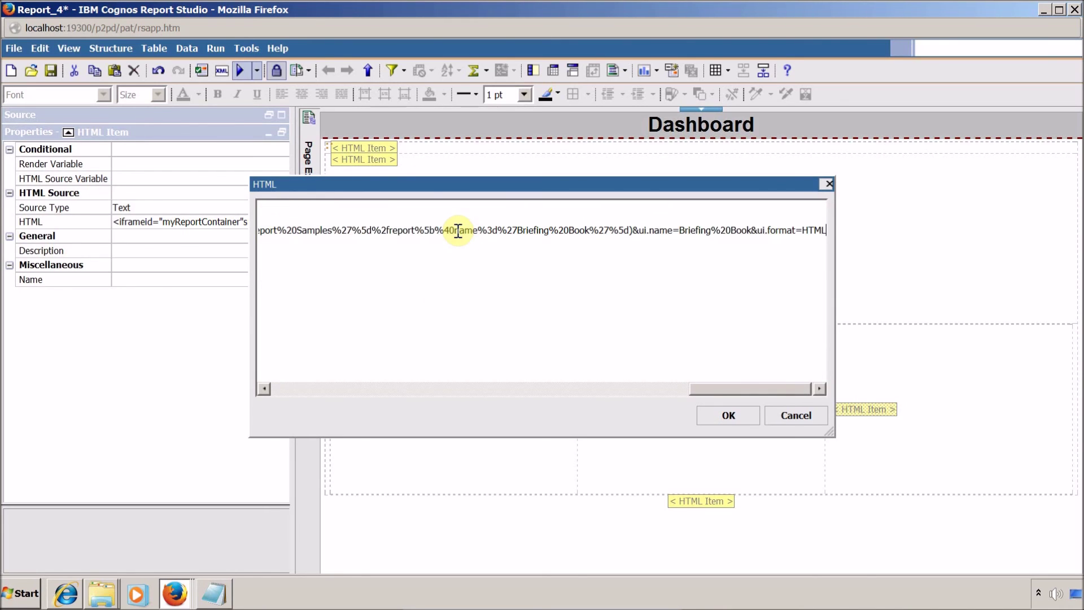
pyautogui.click(727, 417)
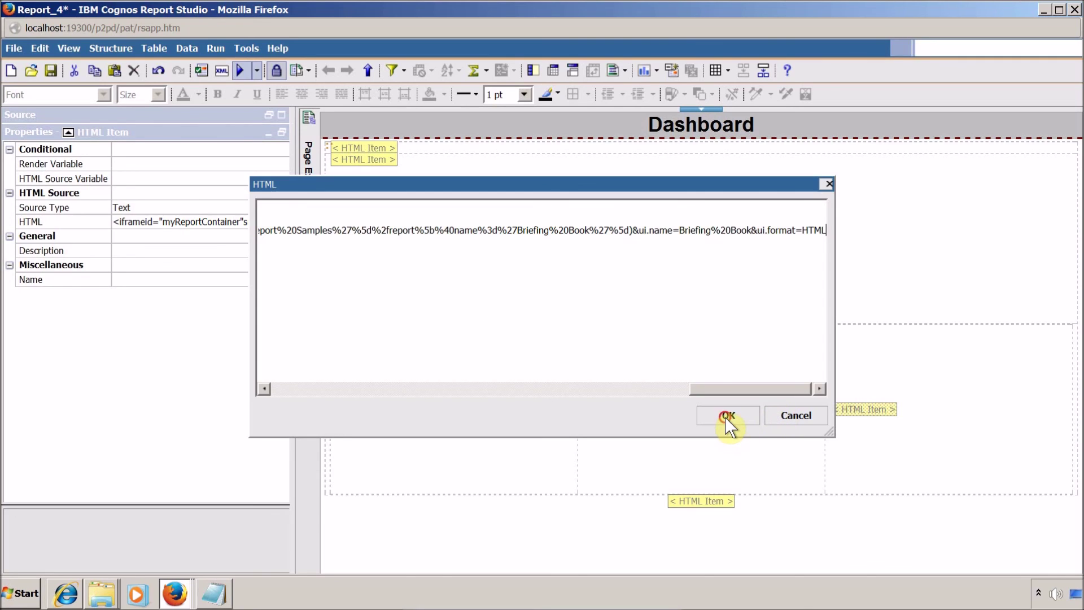
pyautogui.click(51, 70)
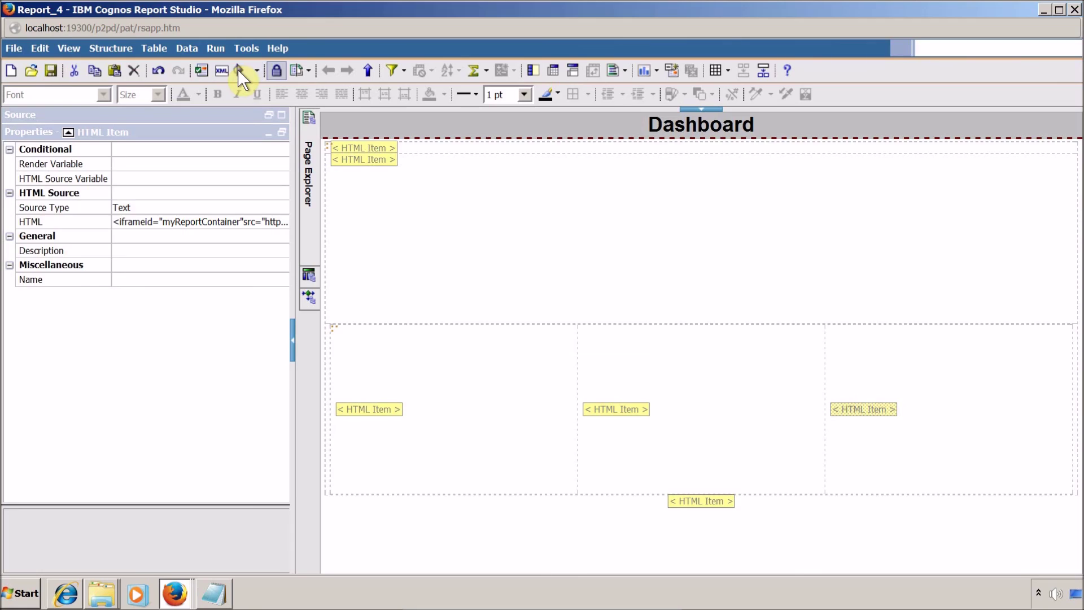
# Step: Run the dashboard and choose Revenue Report, showing Report 2 in the top frame
pyautogui.click(238, 69)
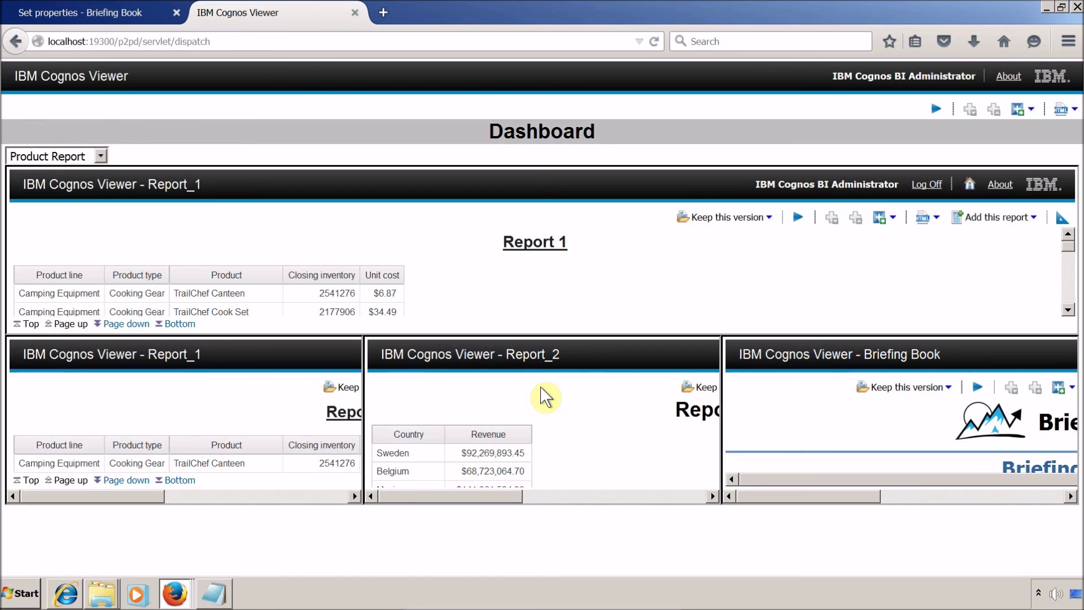
pyautogui.click(82, 157)
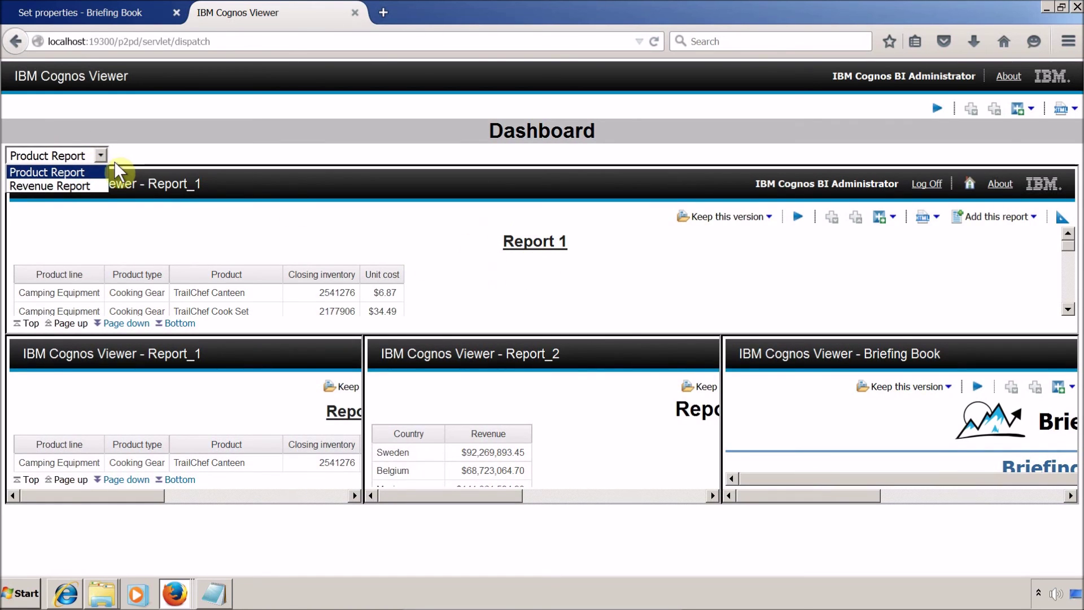
pyautogui.click(82, 184)
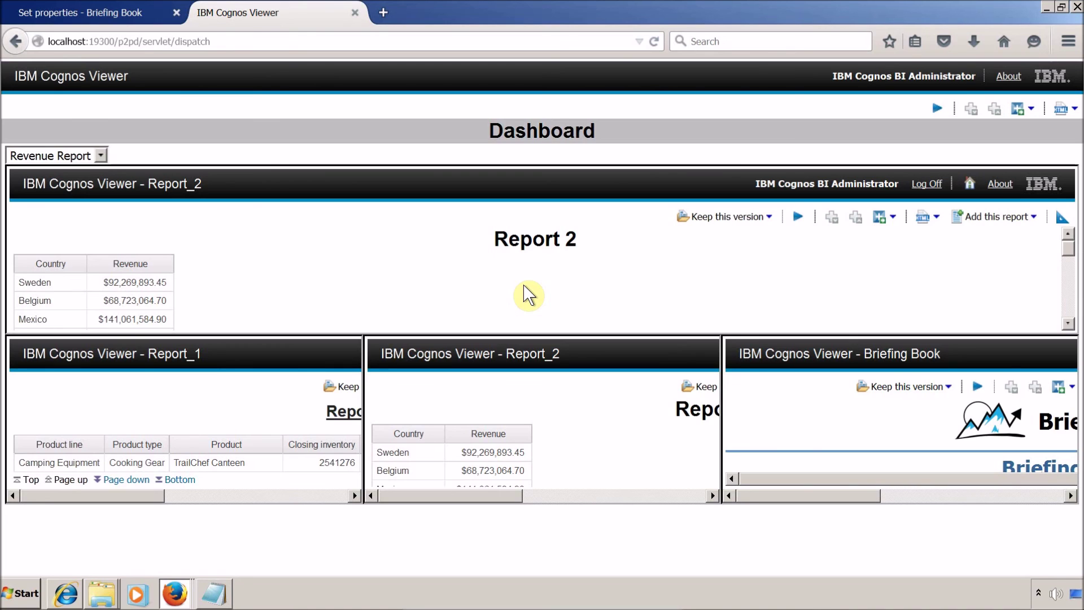
pyautogui.moveTo(58, 184); pyautogui.dragTo(646, 304)
pyautogui.moveTo(774, 353); pyautogui.dragTo(881, 480)
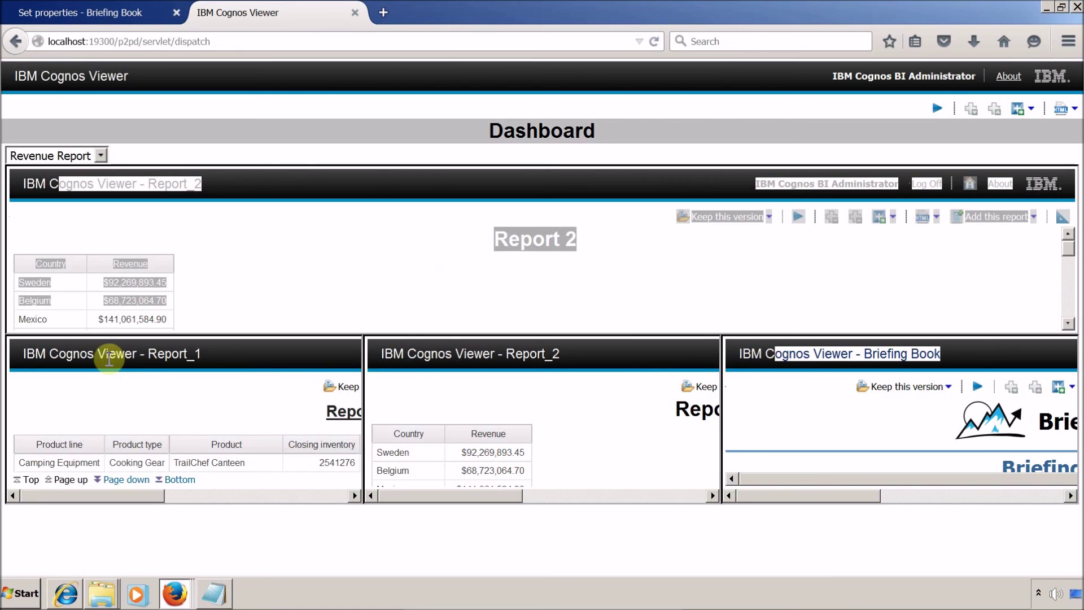
pyautogui.moveTo(108, 357); pyautogui.dragTo(190, 389)
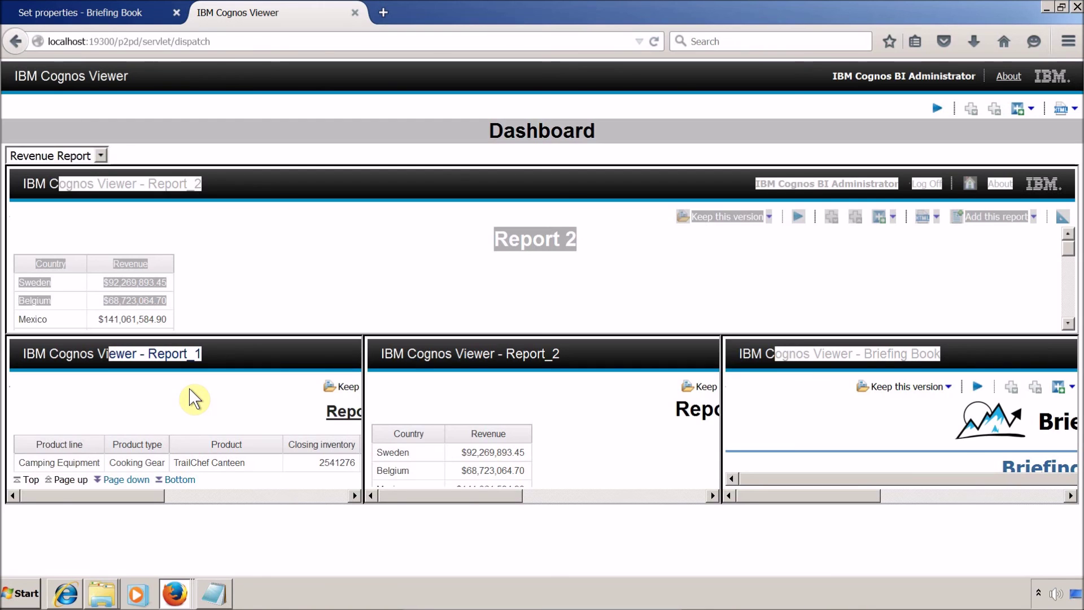
# Step: Switch the top frame back to Product Report
pyautogui.click(40, 153)
pyautogui.click(49, 171)
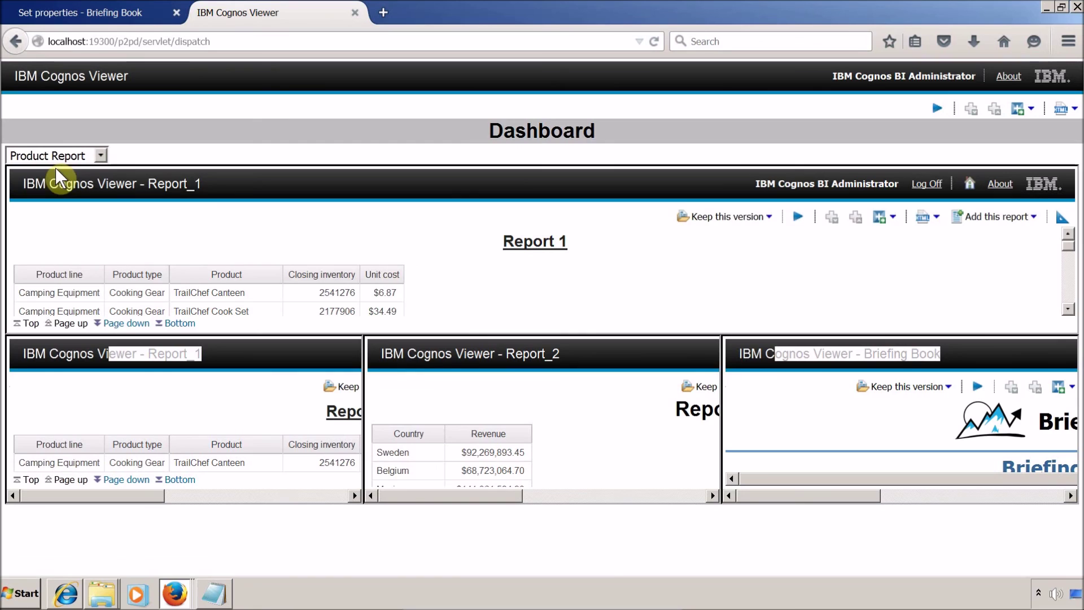
pyautogui.click(60, 154)
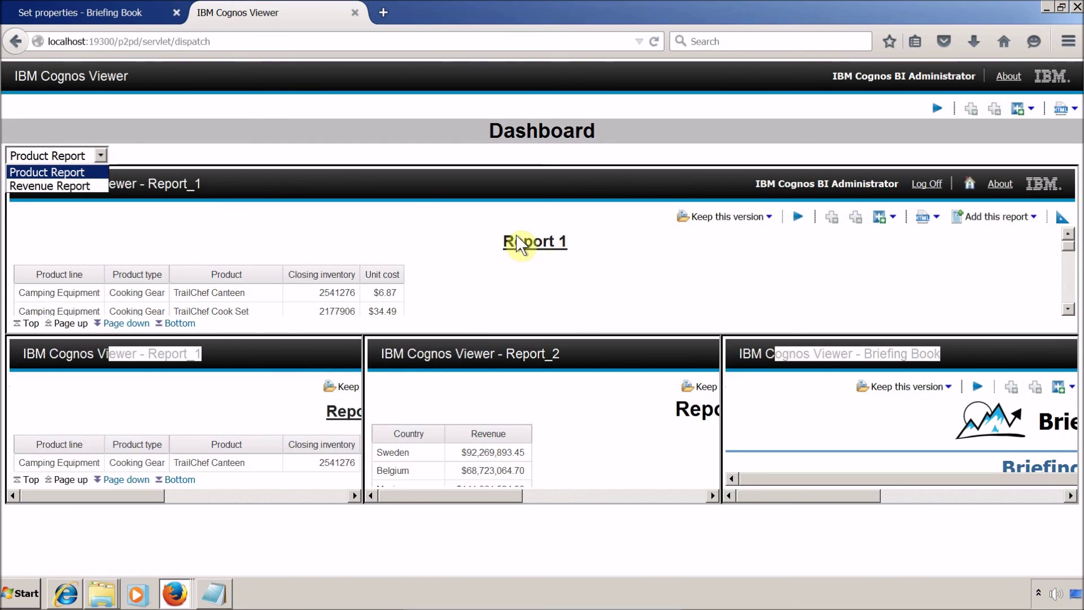